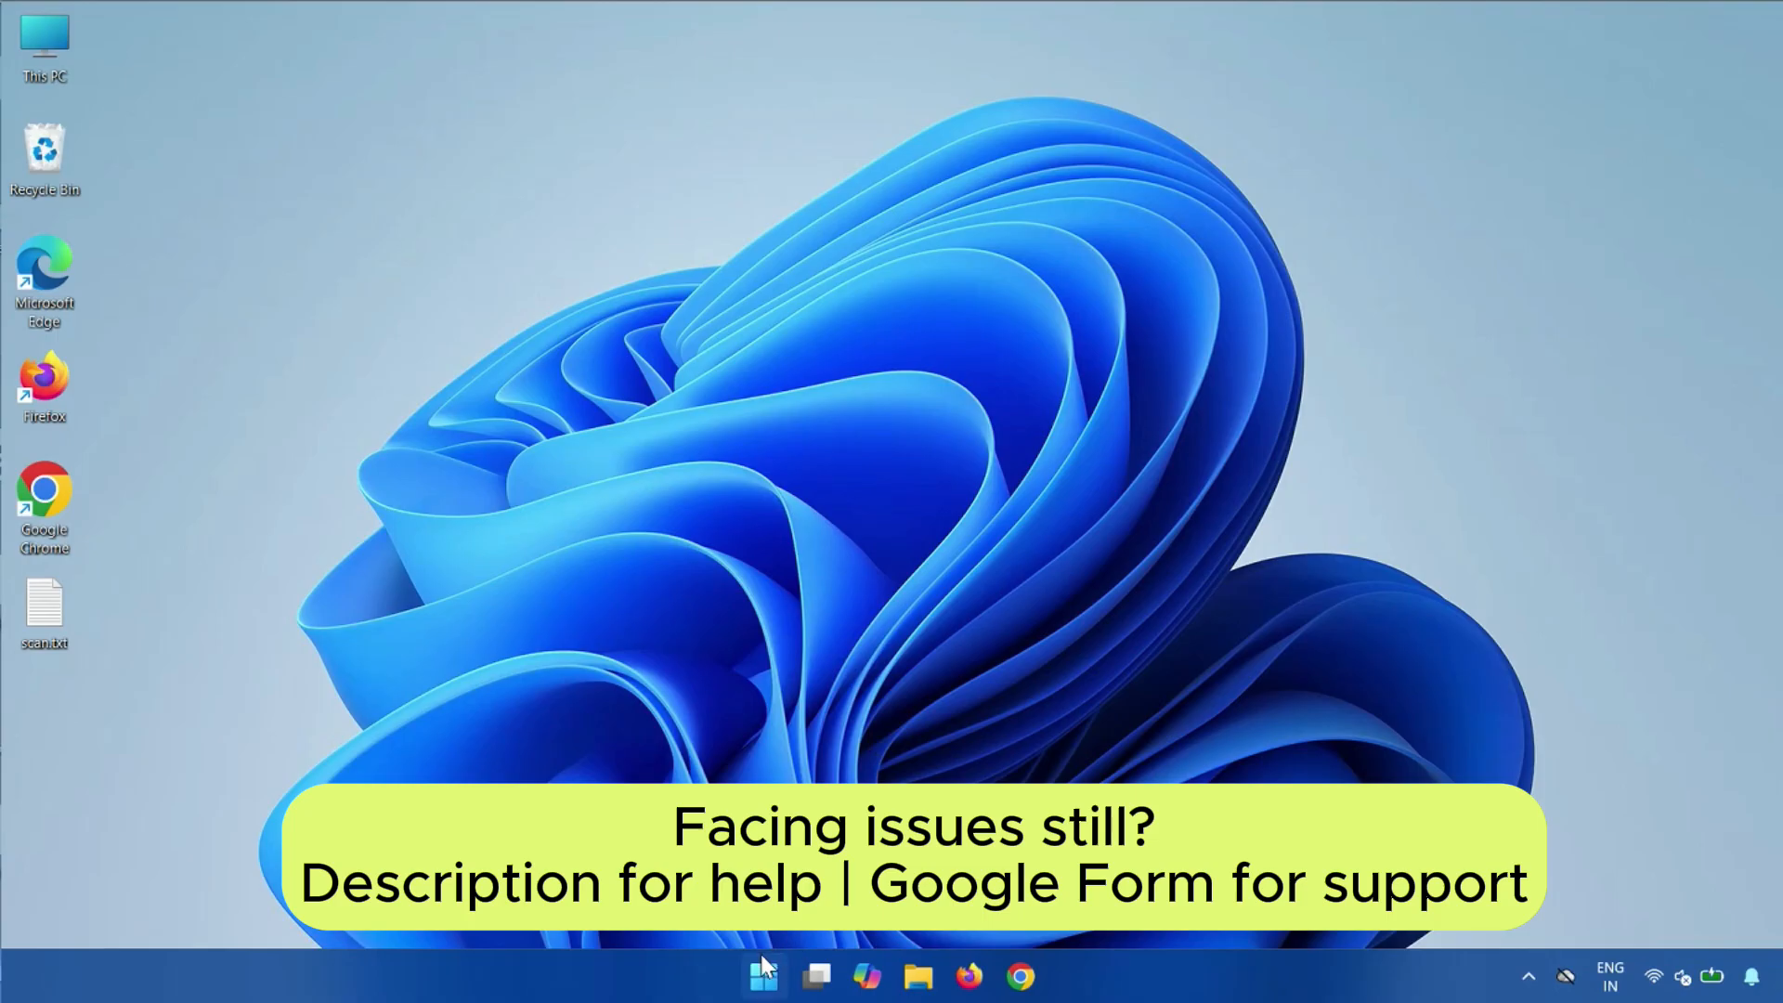
Open the Bluetooth & devices page in Windows Settings
{"action": "left_click", "coordinate": [762, 957]}
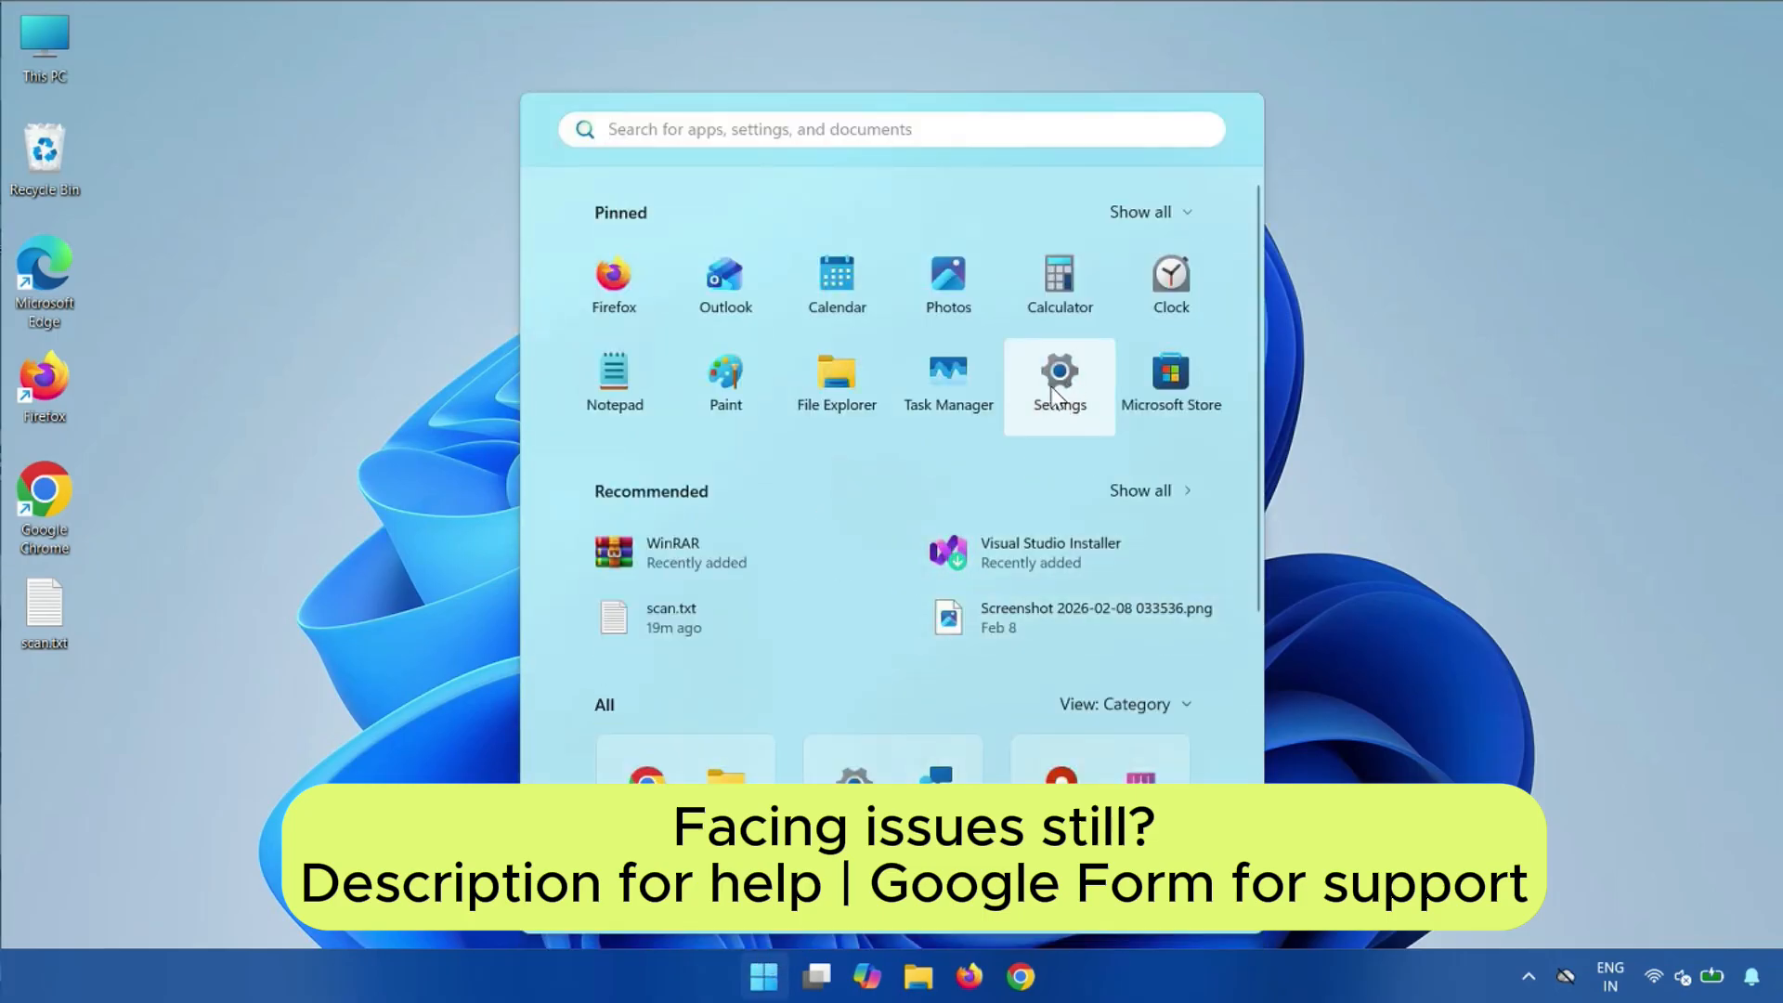
{"action": "left_click", "coordinate": [1058, 368]}
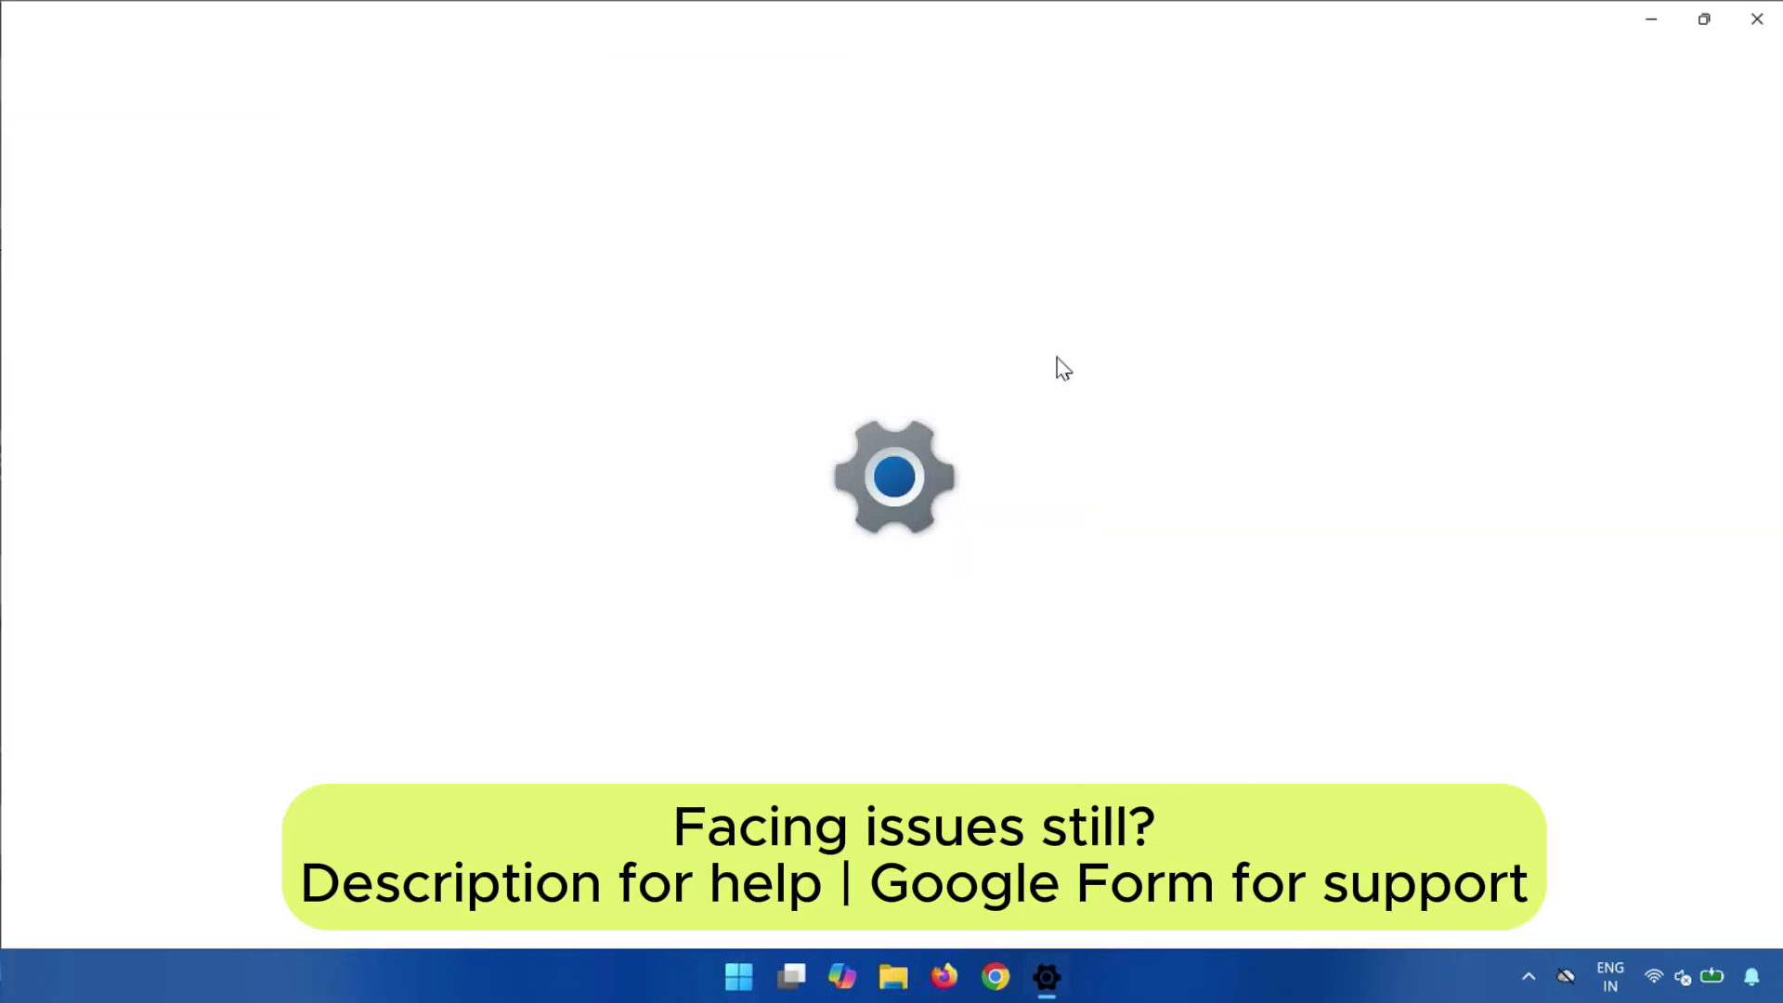
{"action": "key", "text": "super"}
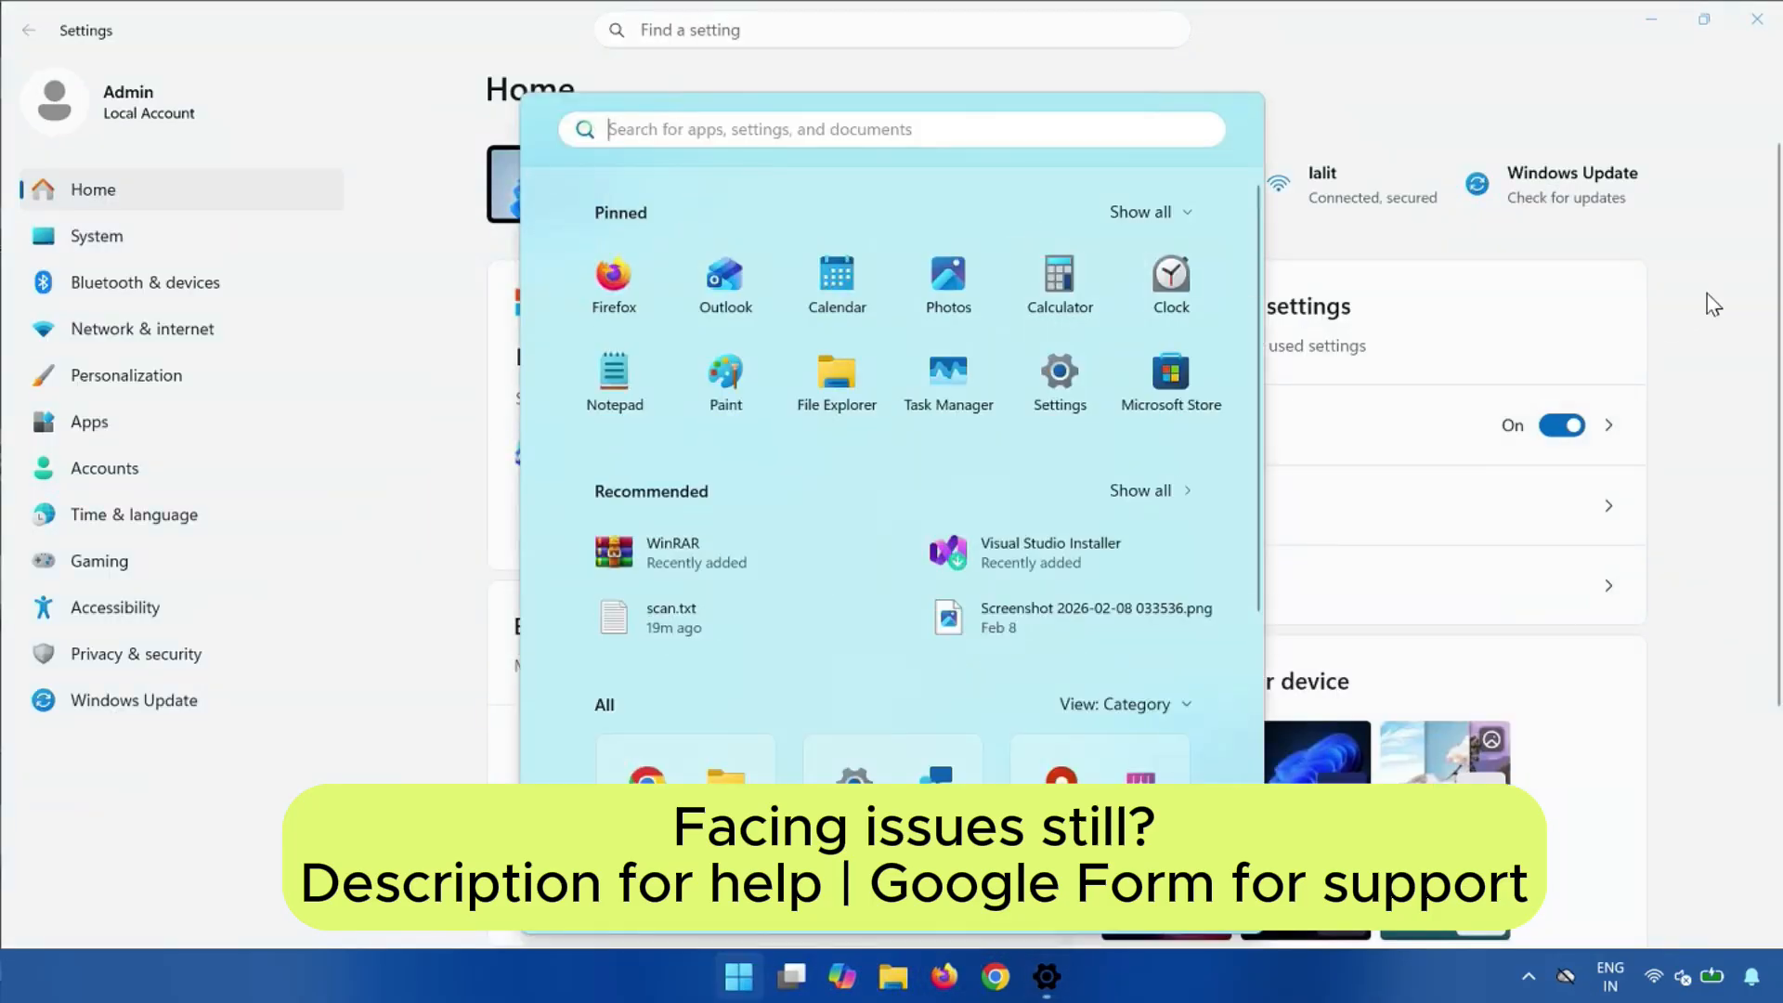
{"action": "left_click", "coordinate": [1713, 304]}
{"action": "left_click", "coordinate": [179, 290]}
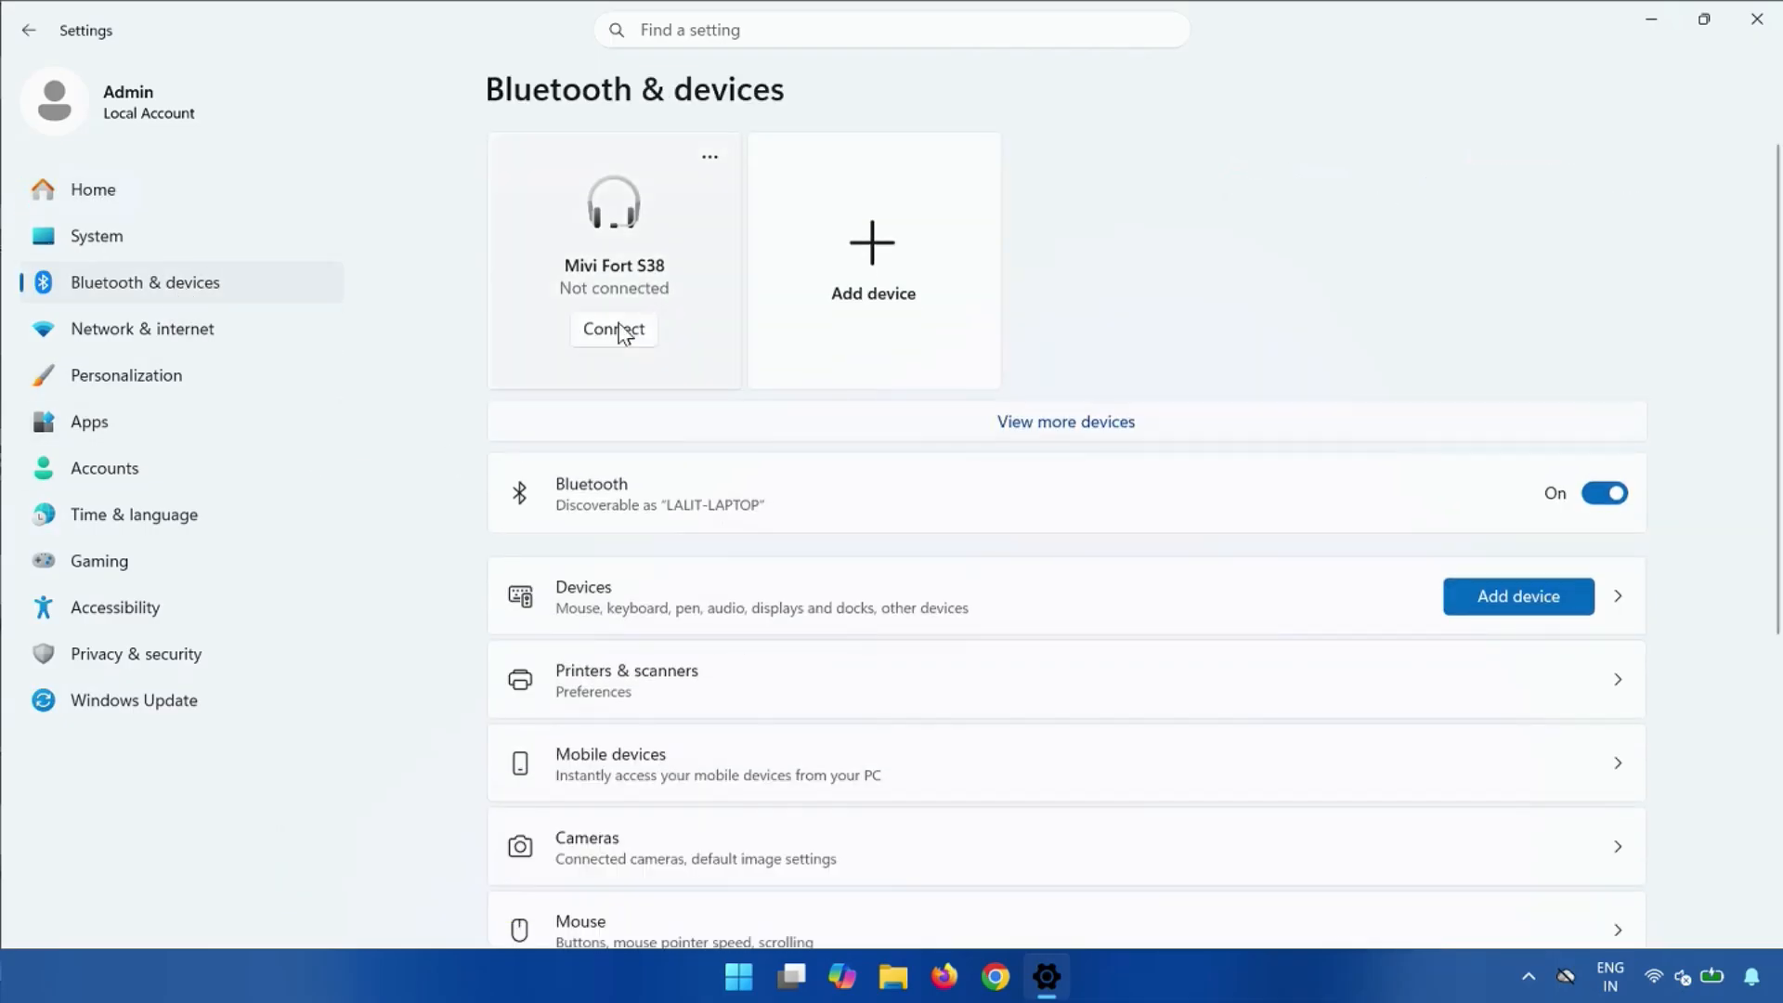
Remove the Mivi Fort S38 headset from the paired Bluetooth devices and close Settings
{"action": "left_click", "coordinate": [708, 162]}
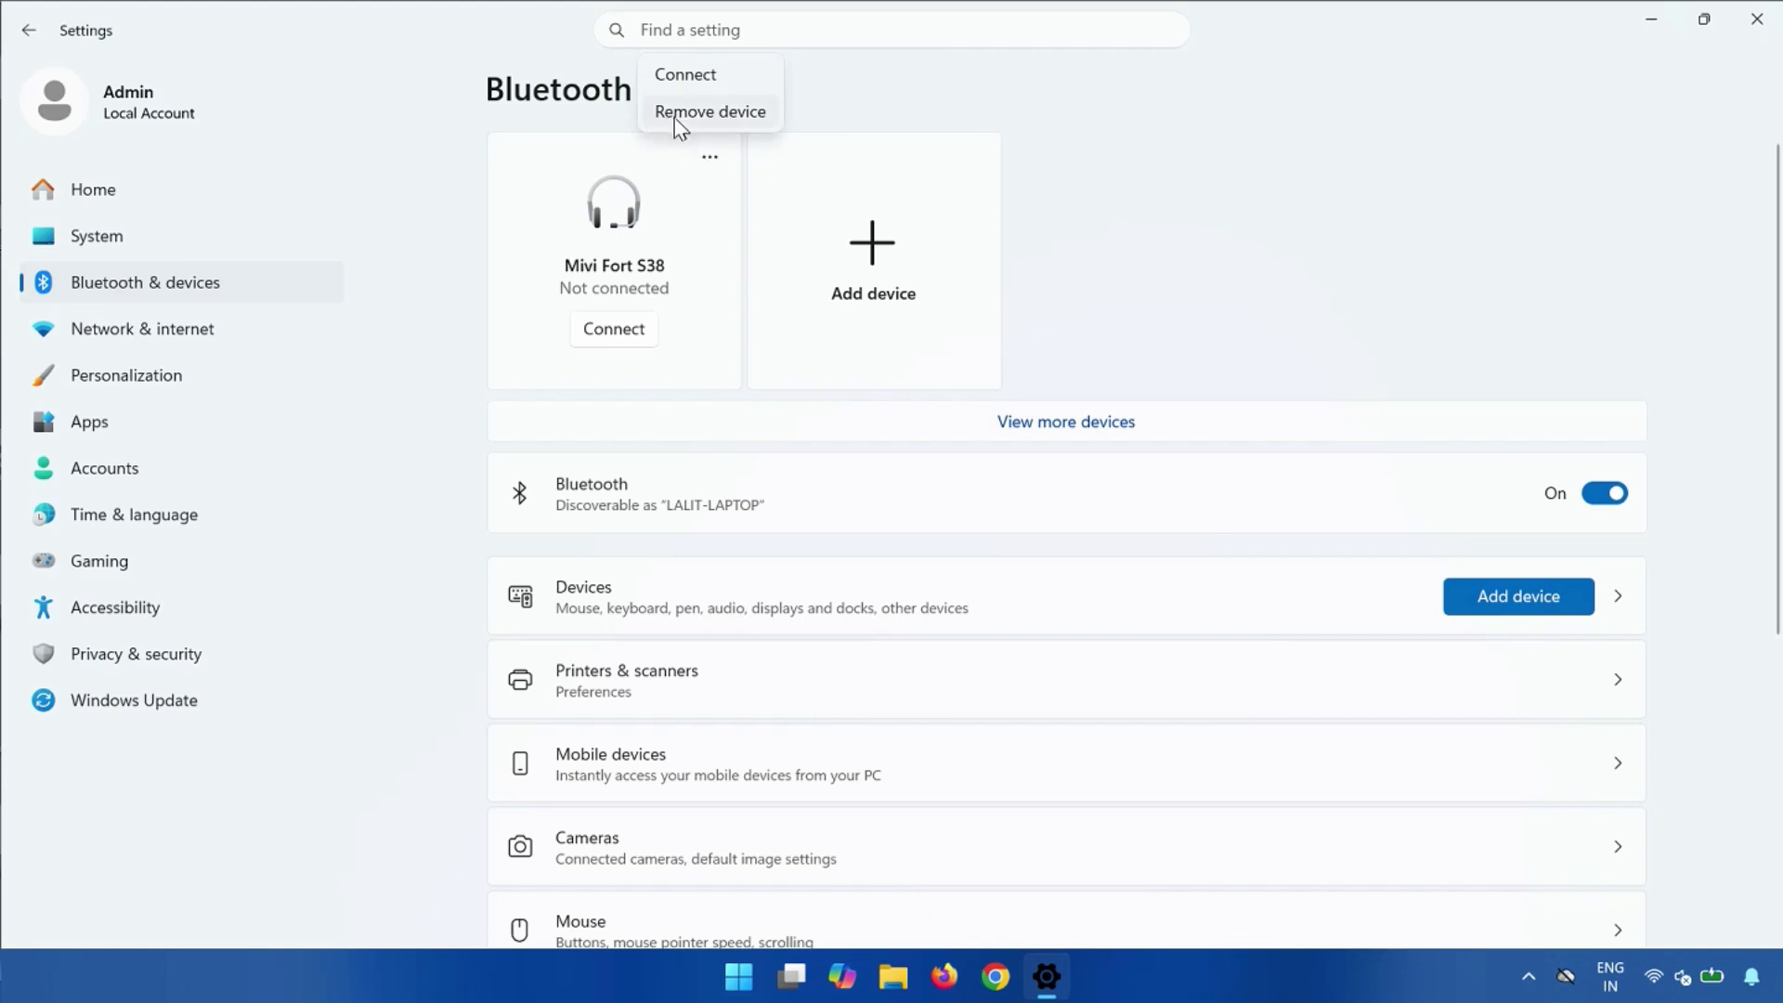
{"action": "left_click", "coordinate": [687, 113]}
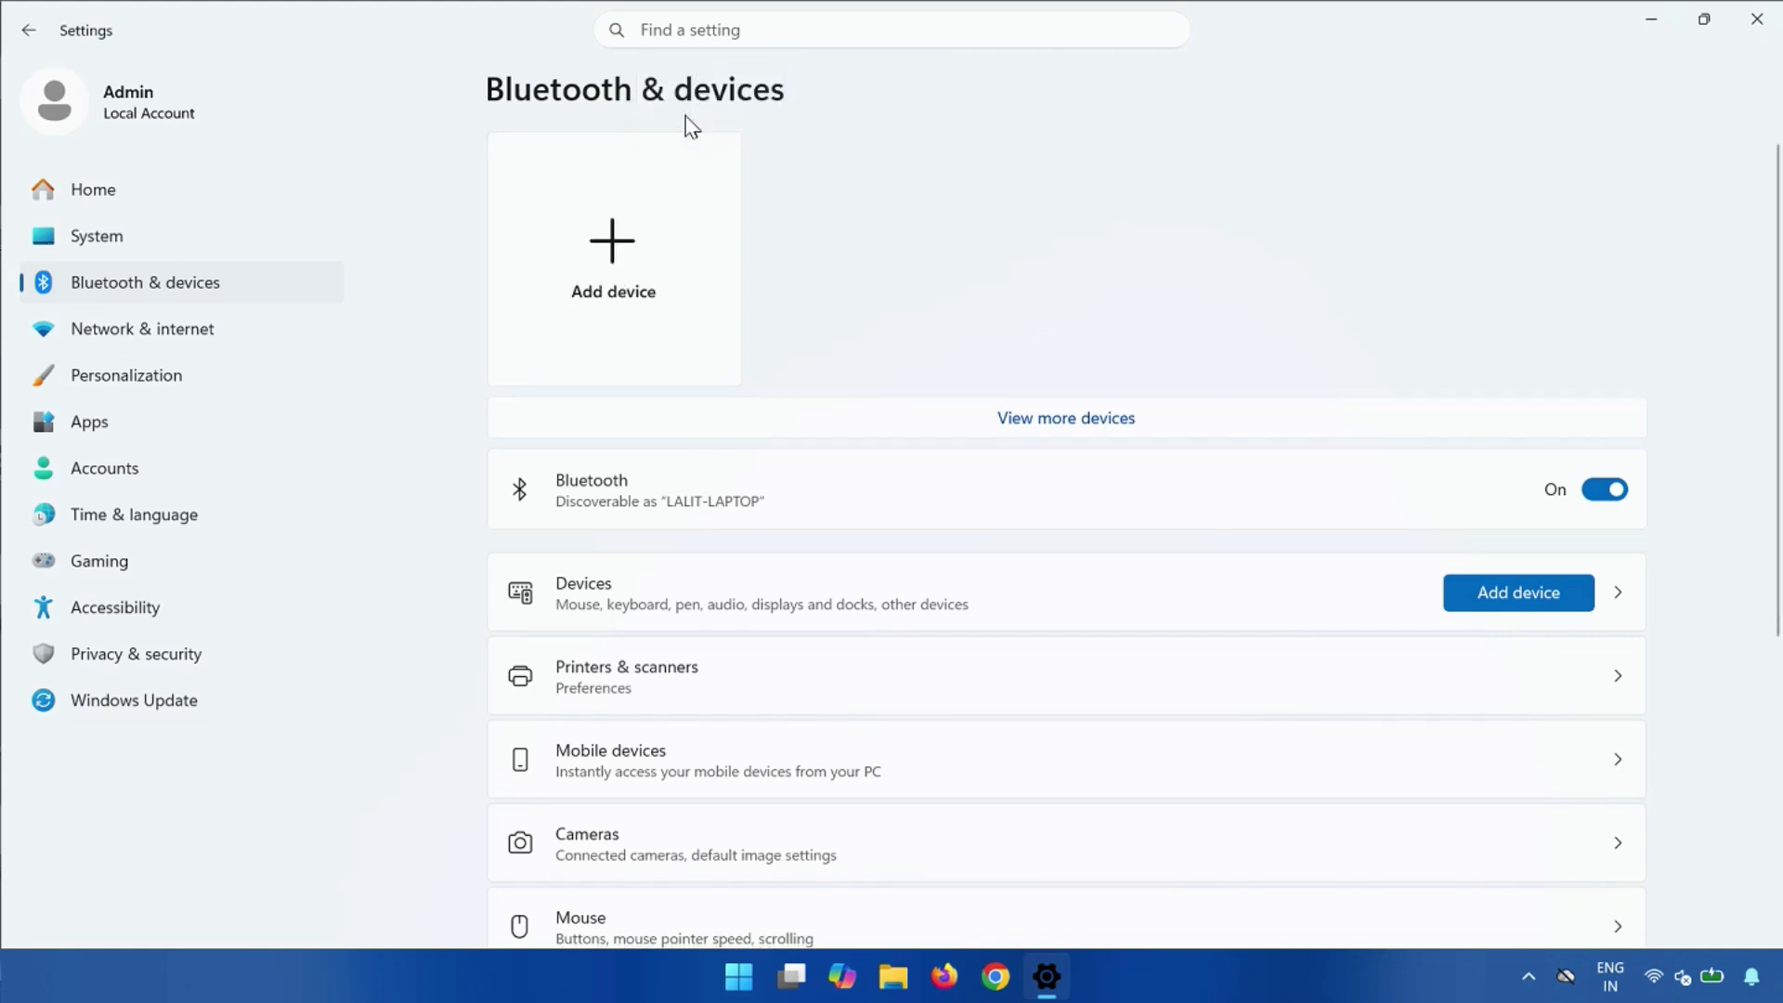
{"action": "left_click", "coordinate": [1756, 19]}
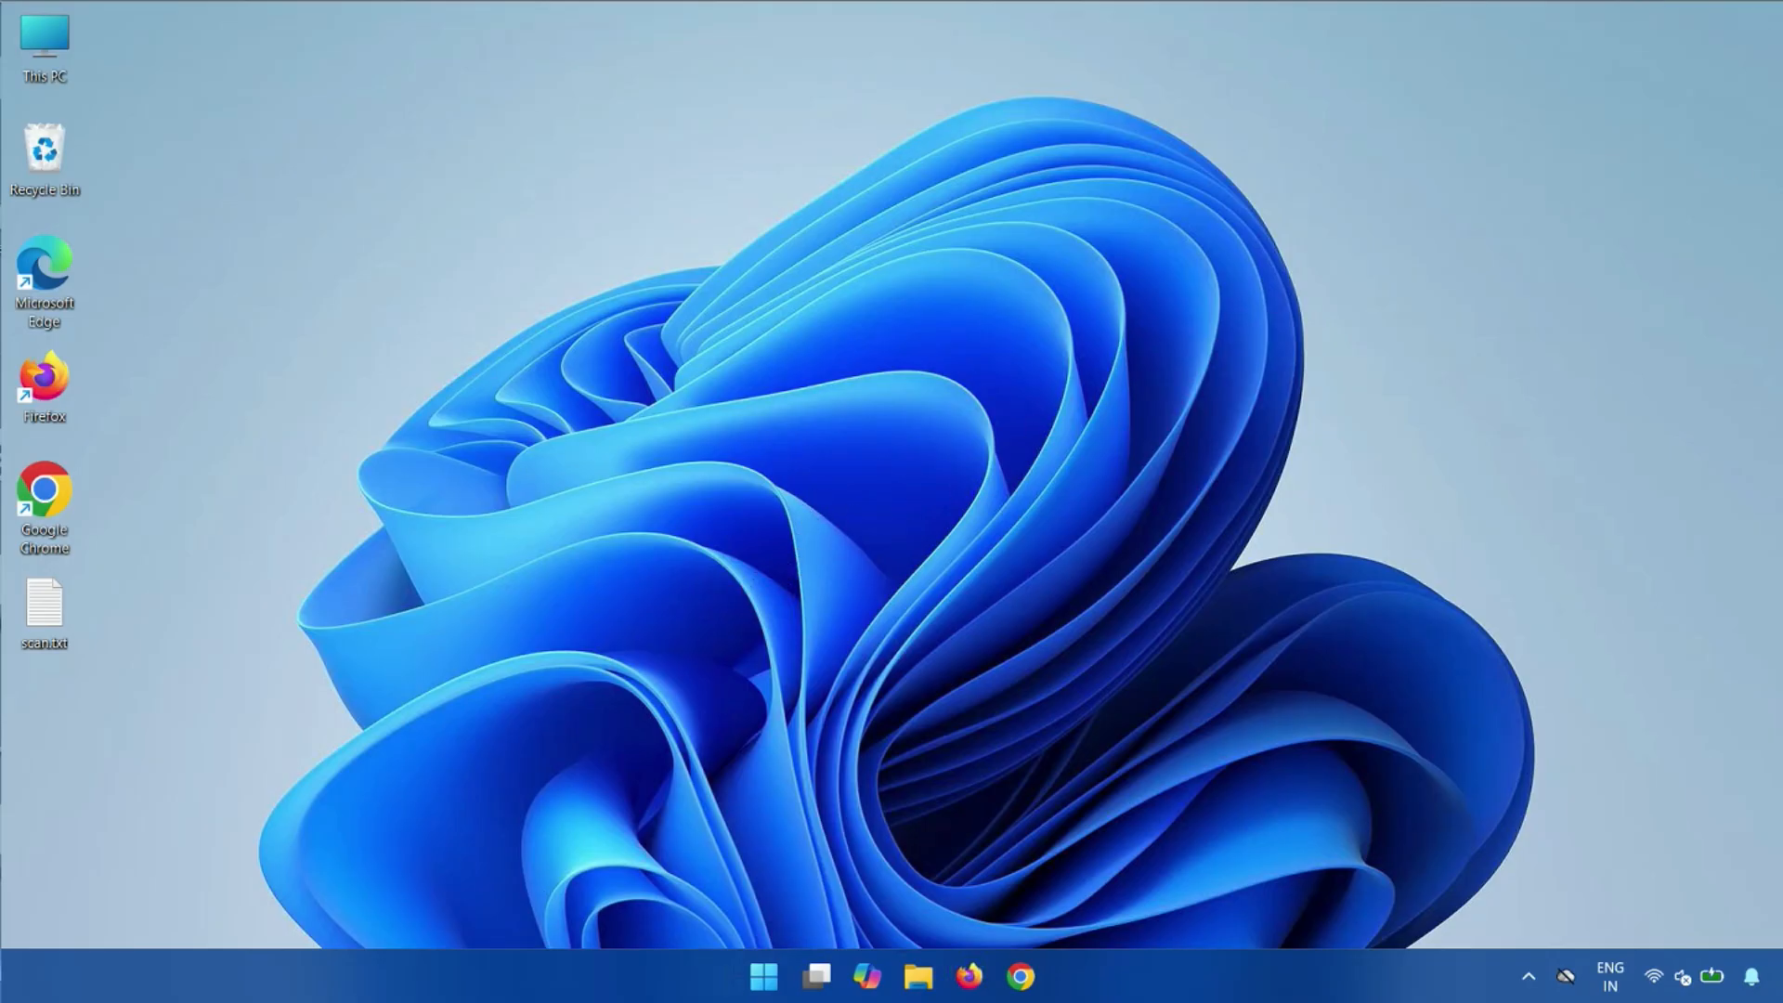
Open Device Manager and expand the Bluetooth category
{"action": "right_click", "coordinate": [763, 986]}
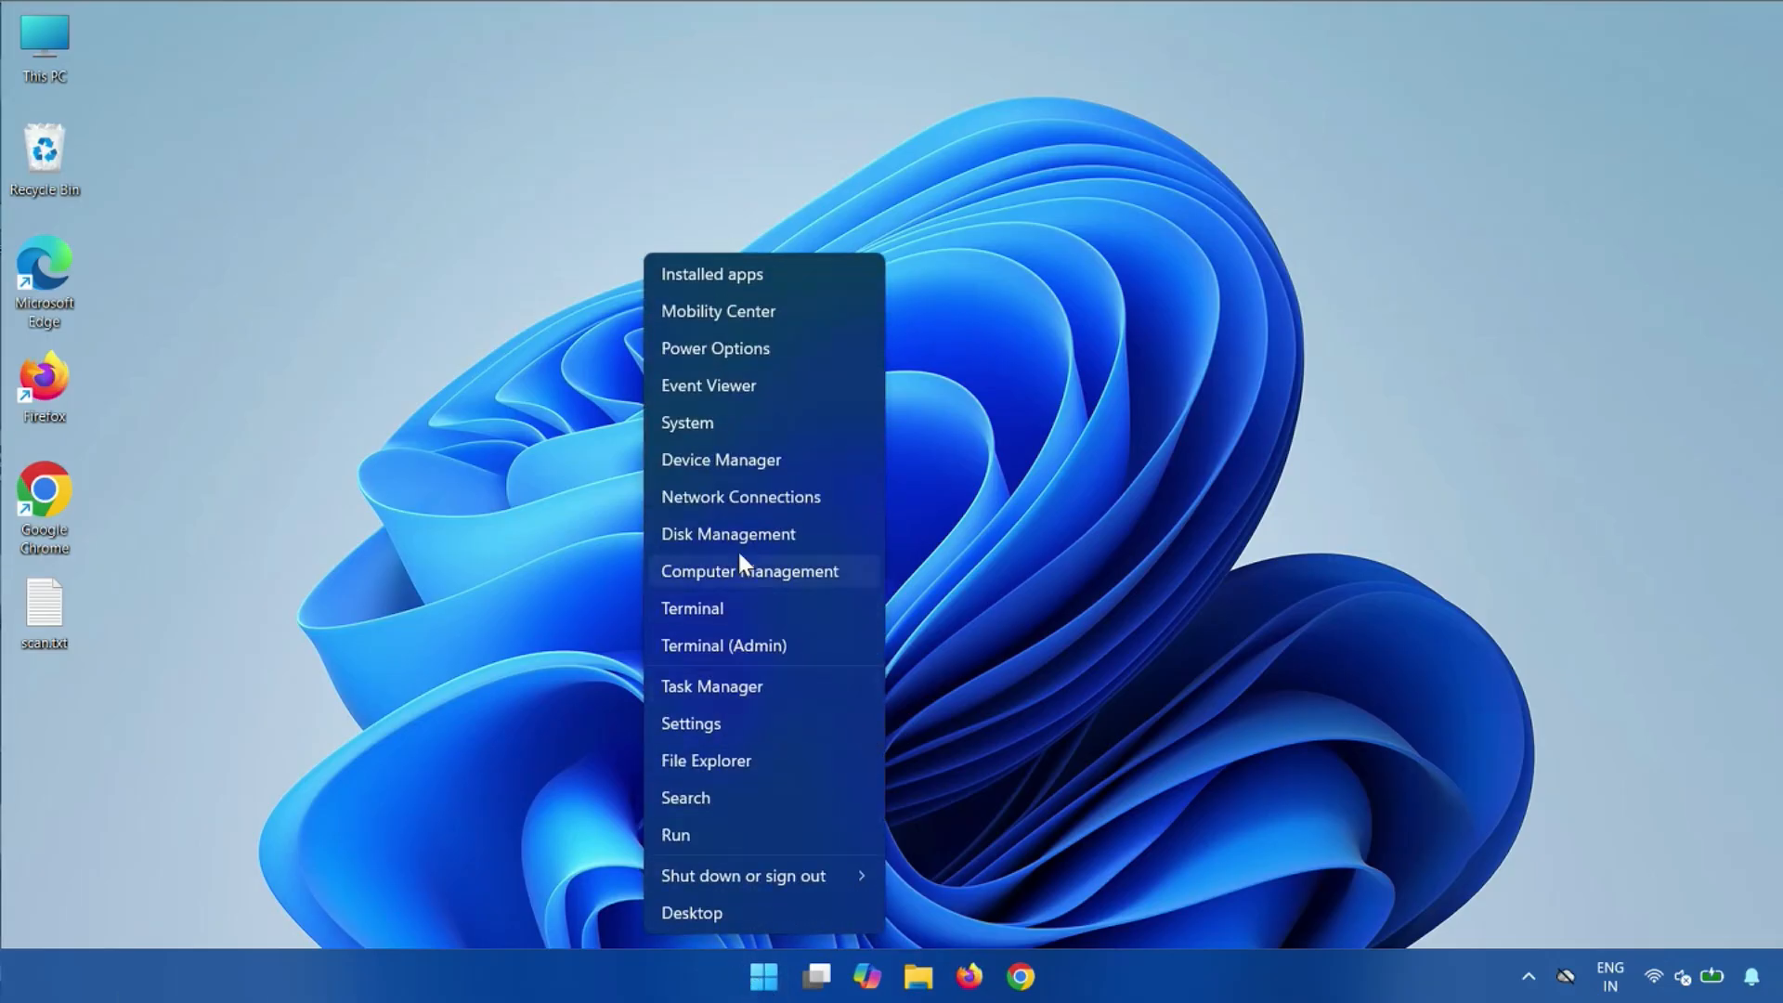
{"action": "left_click", "coordinate": [748, 460]}
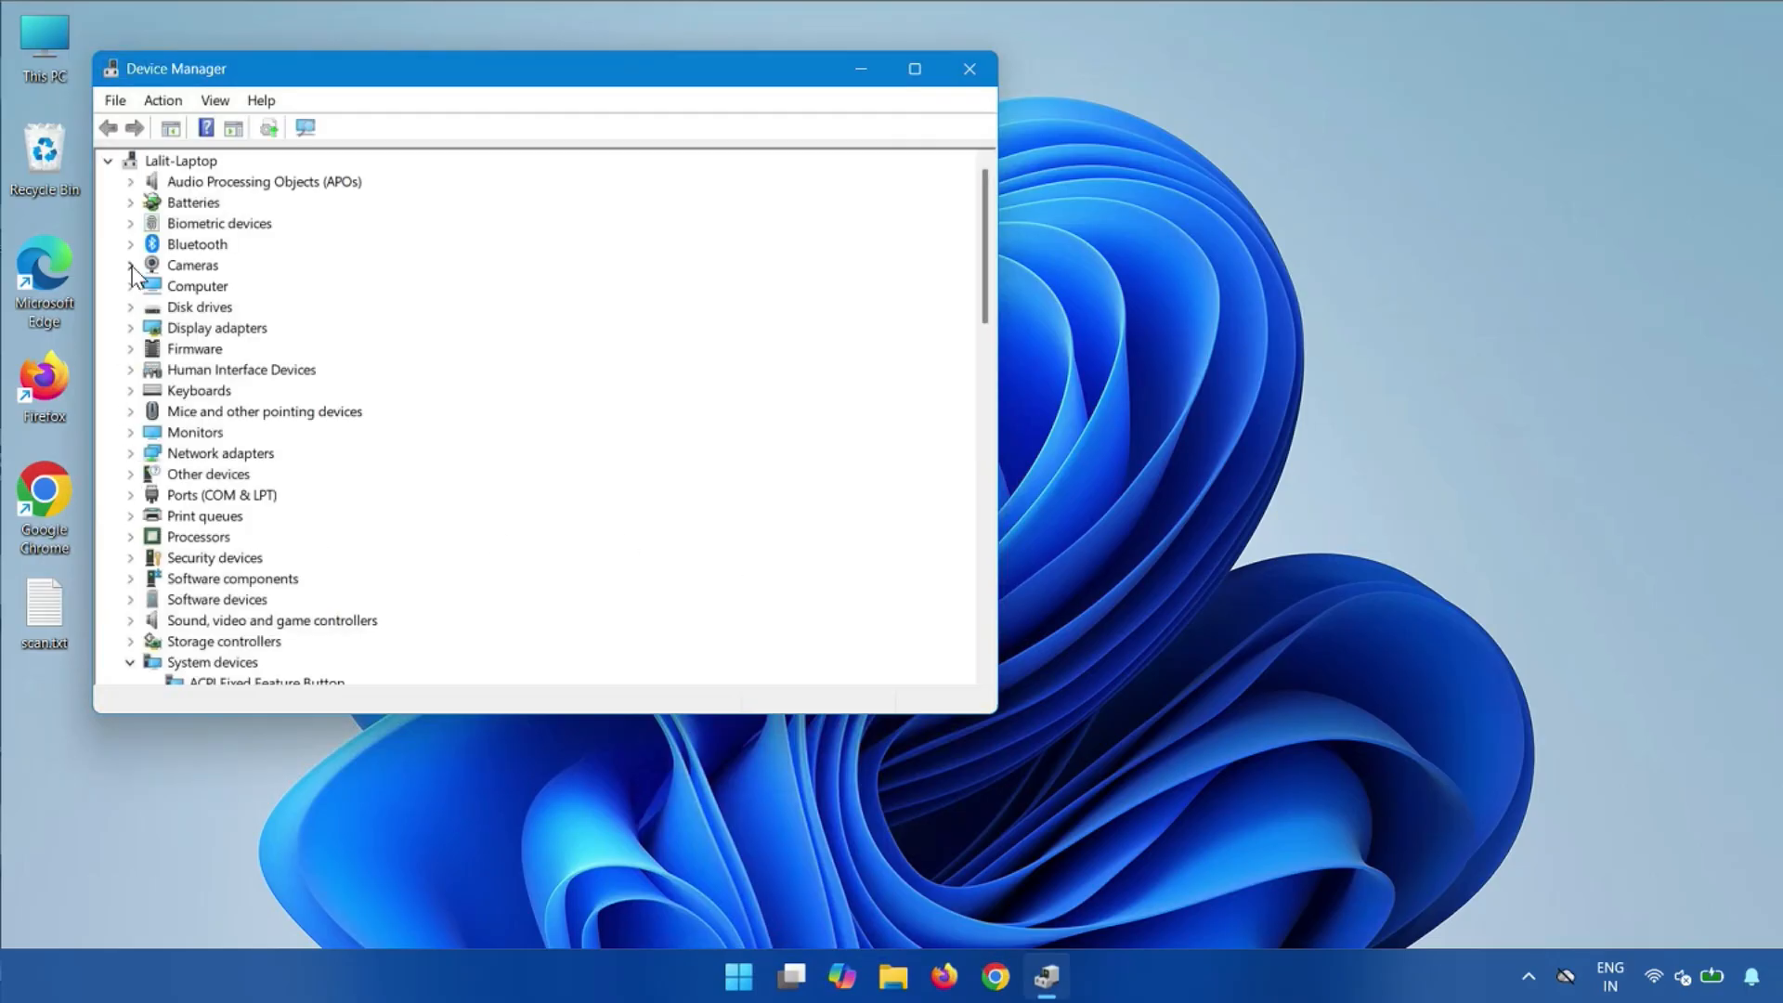
{"action": "left_click", "coordinate": [167, 246]}
{"action": "left_click", "coordinate": [130, 245]}
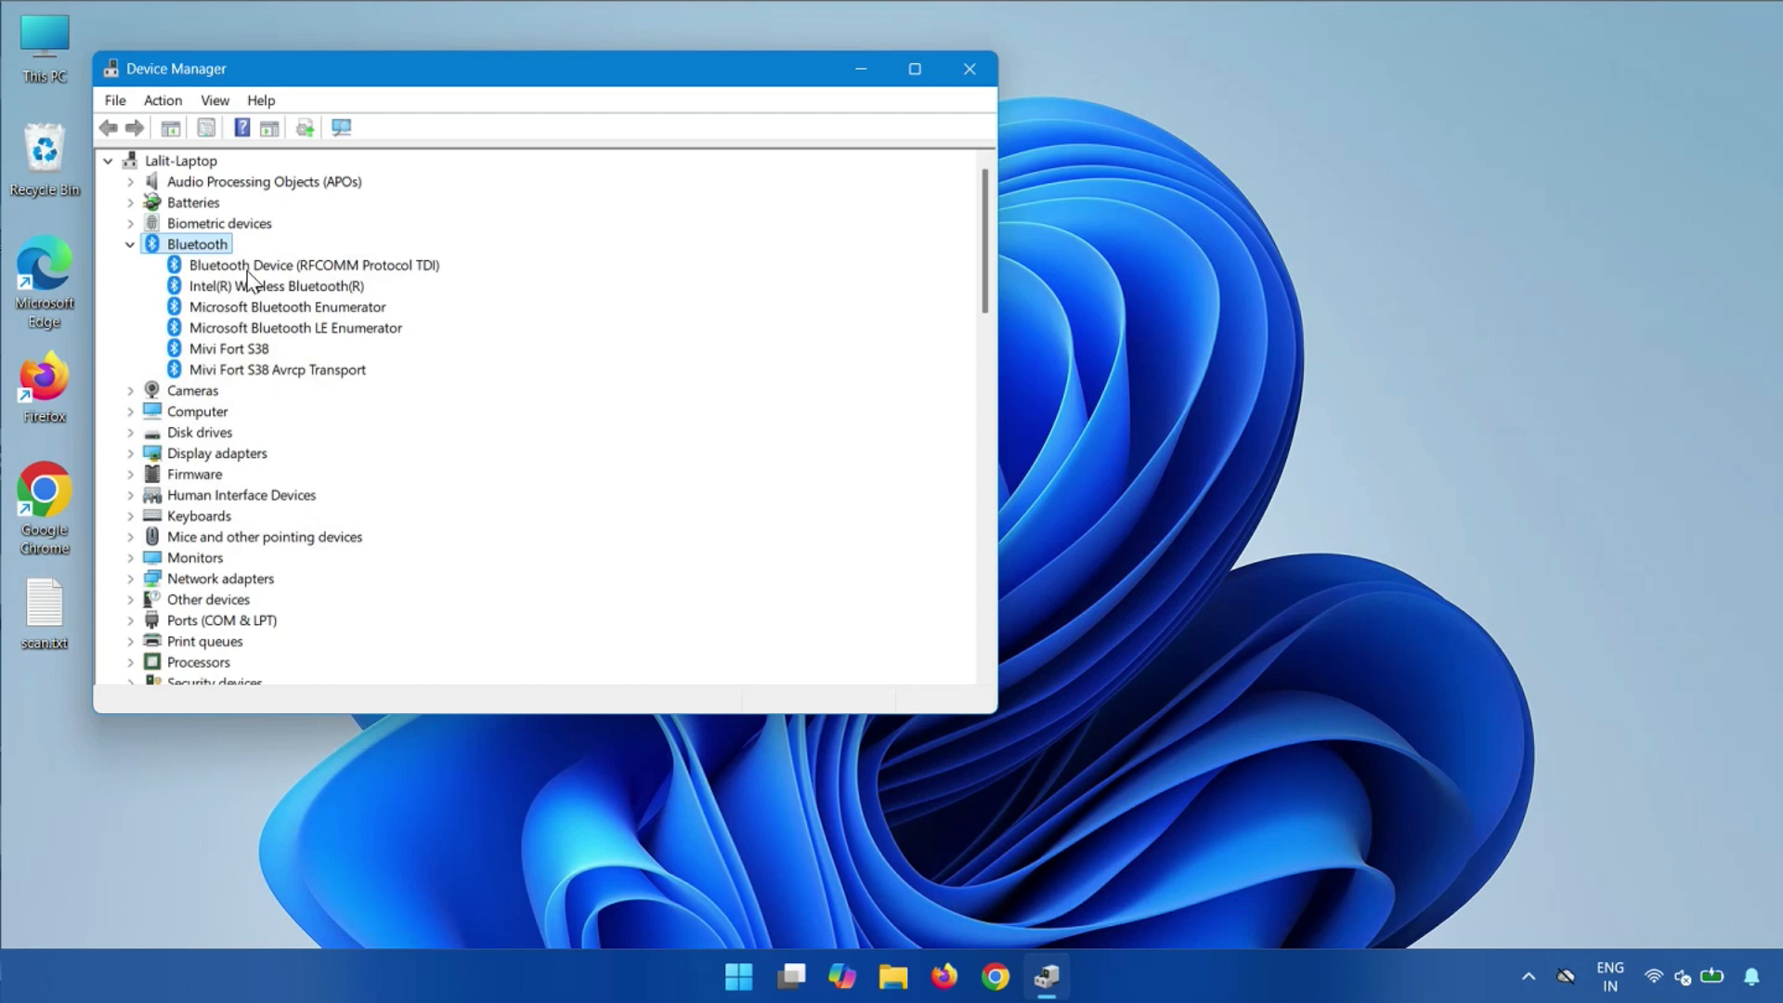
Run an automatic driver update for Bluetooth Device (RFCOMM Protocol TDI) and close the update wizard
{"action": "left_click", "coordinate": [289, 265]}
{"action": "right_click", "coordinate": [288, 263]}
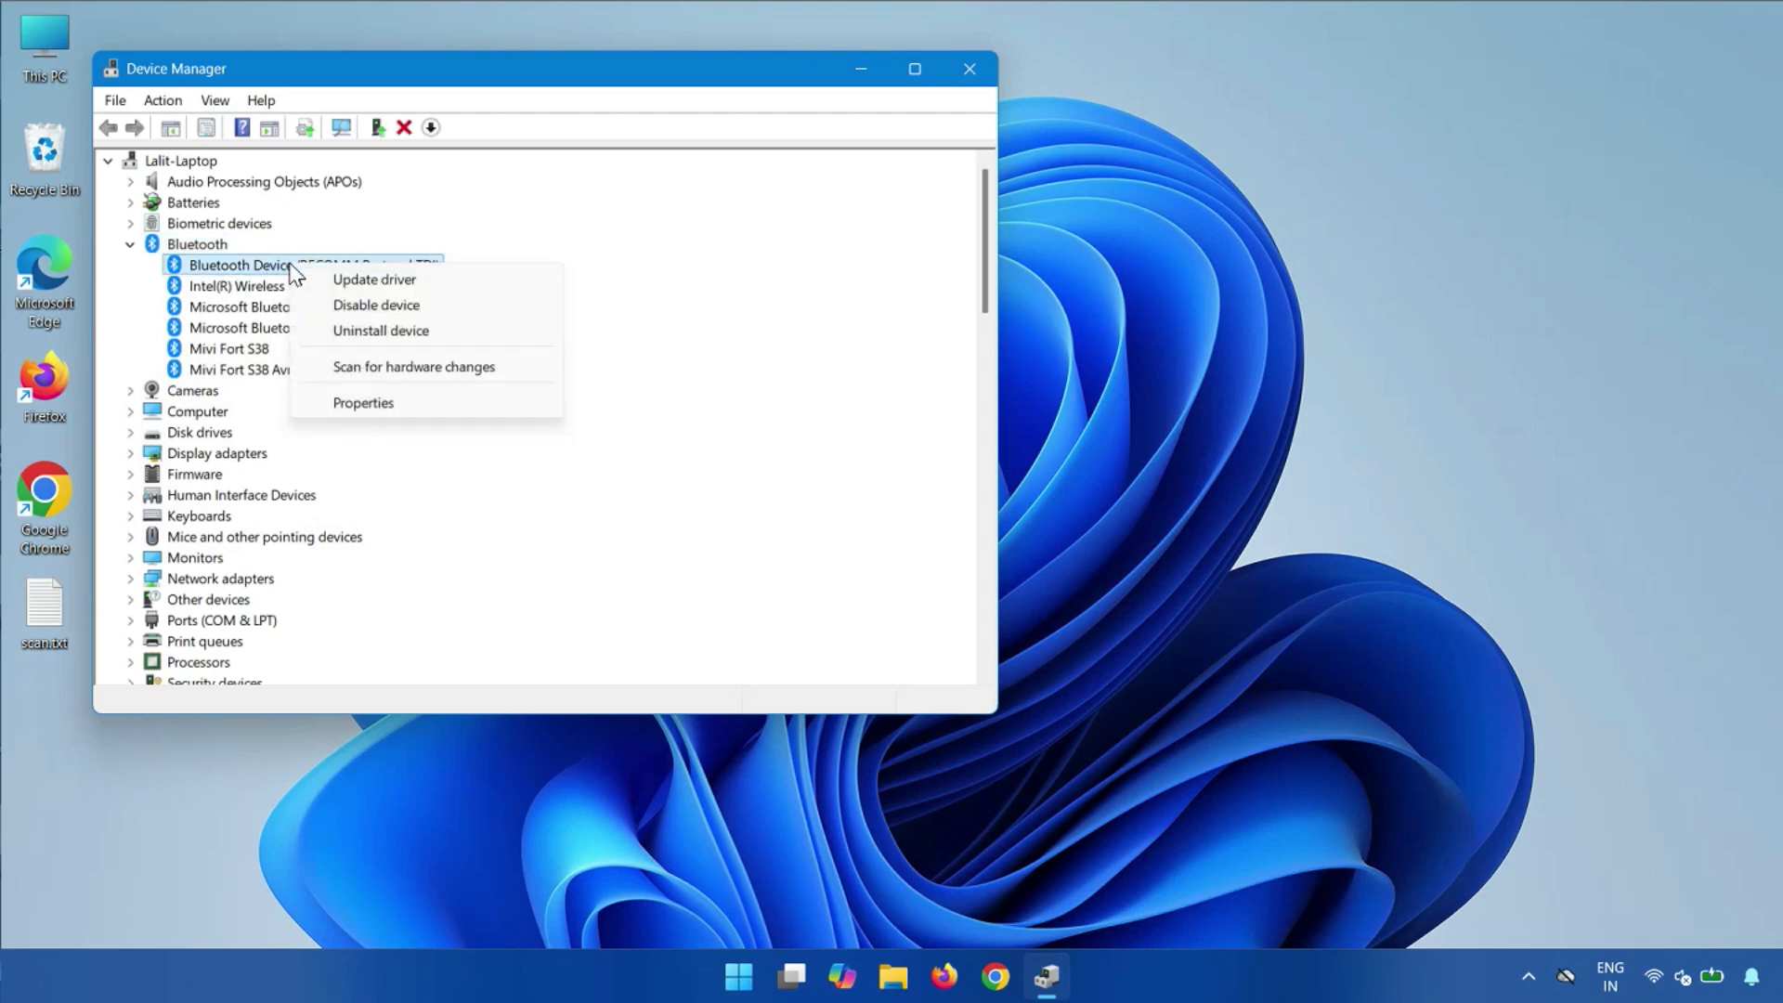
{"action": "left_click", "coordinate": [399, 277]}
{"action": "left_click", "coordinate": [527, 357]}
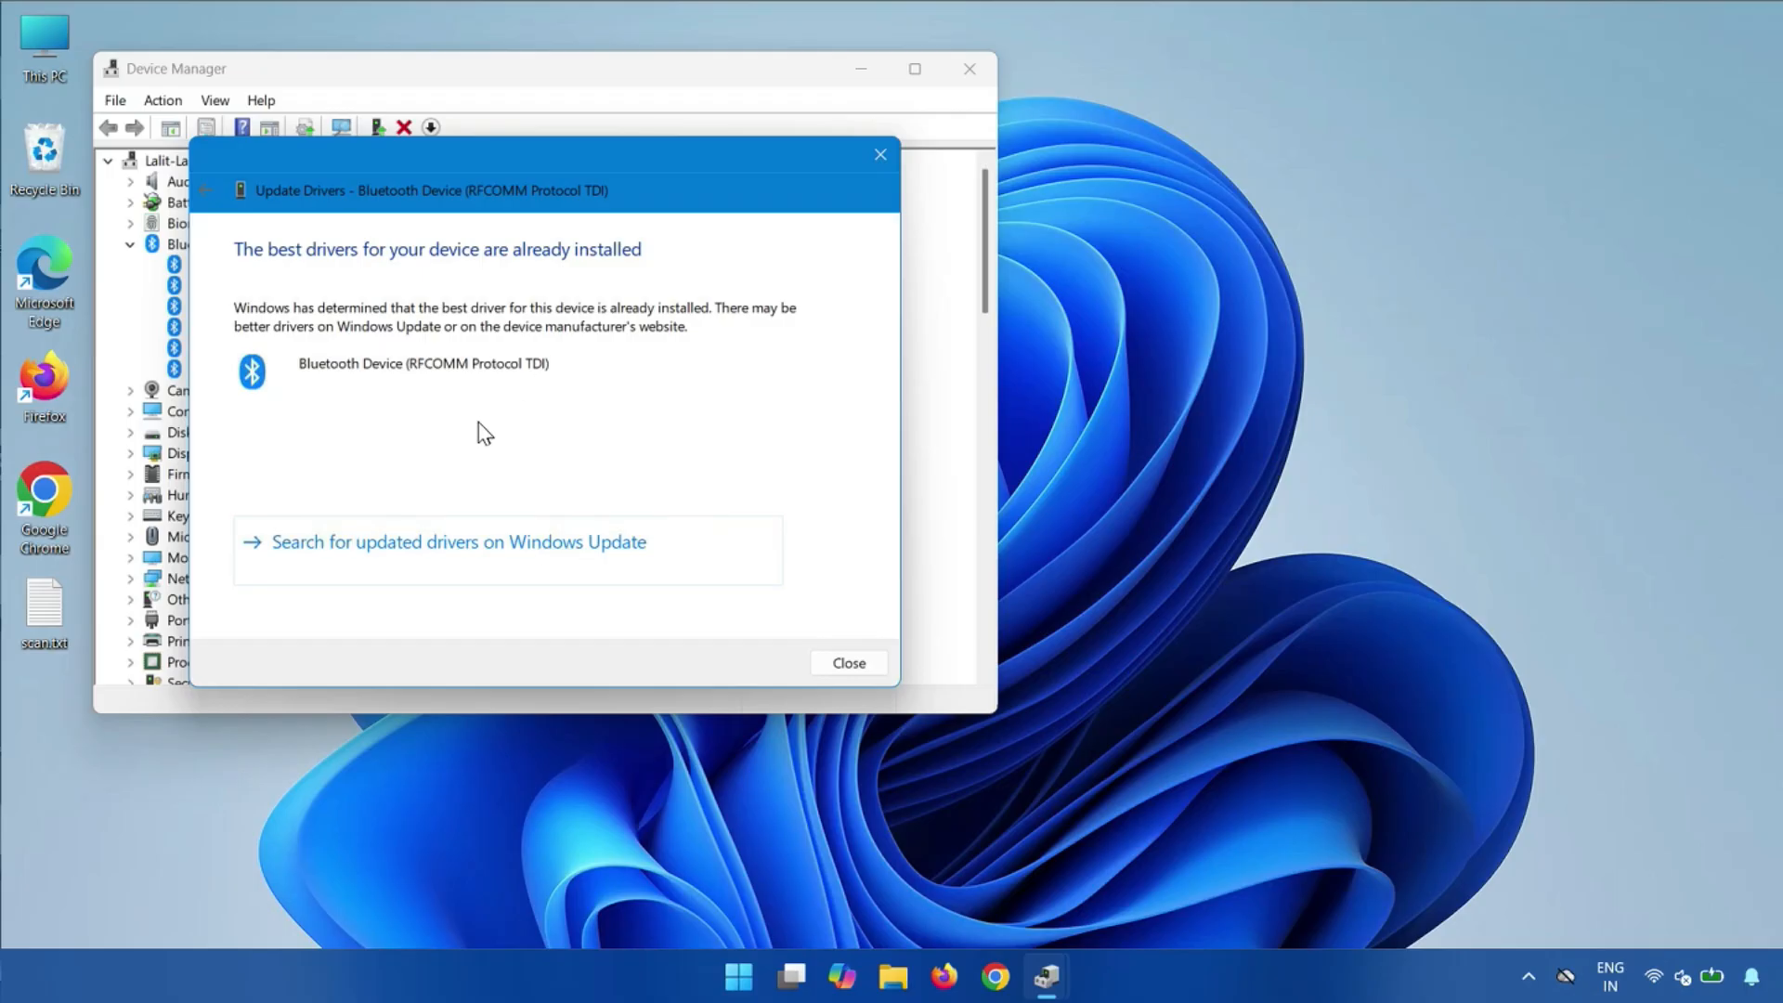
{"action": "left_click", "coordinate": [848, 661]}
Check the driver properties of Bluetooth Device (RFCOMM Protocol TDI) for the roll-back option, and close Device Manager
{"action": "right_click", "coordinate": [276, 265]}
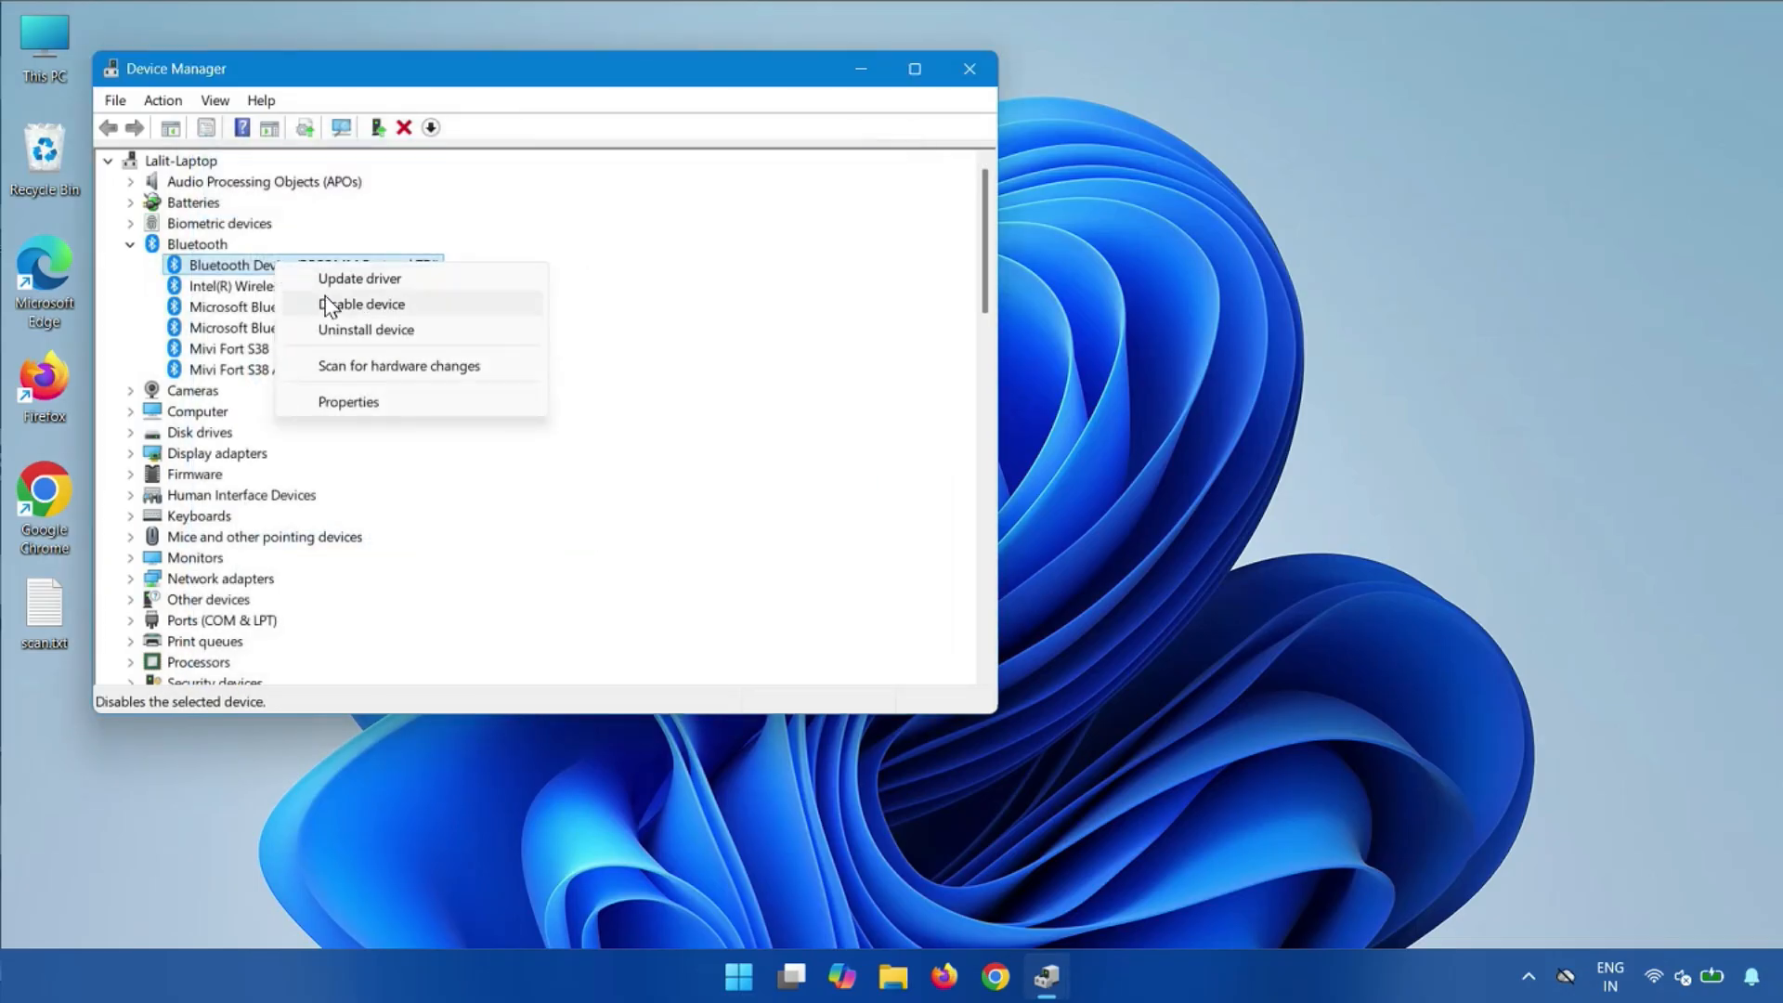
{"action": "left_click", "coordinate": [384, 405]}
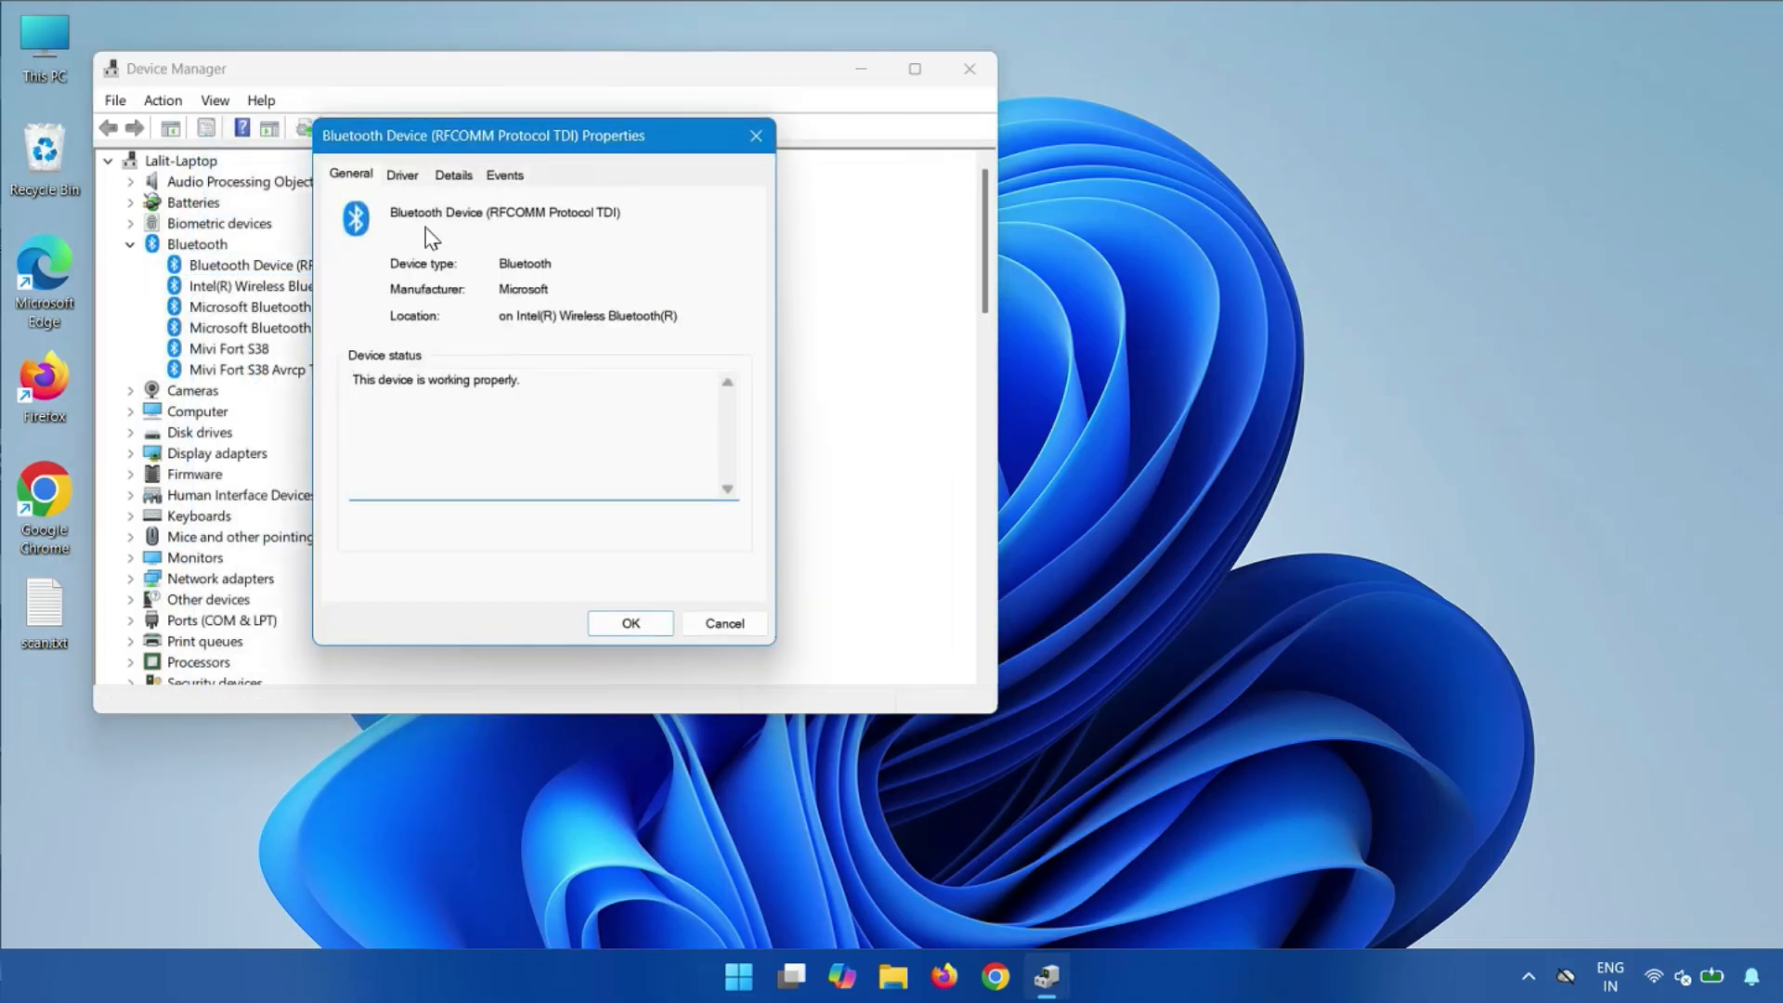
{"action": "left_click", "coordinate": [402, 177]}
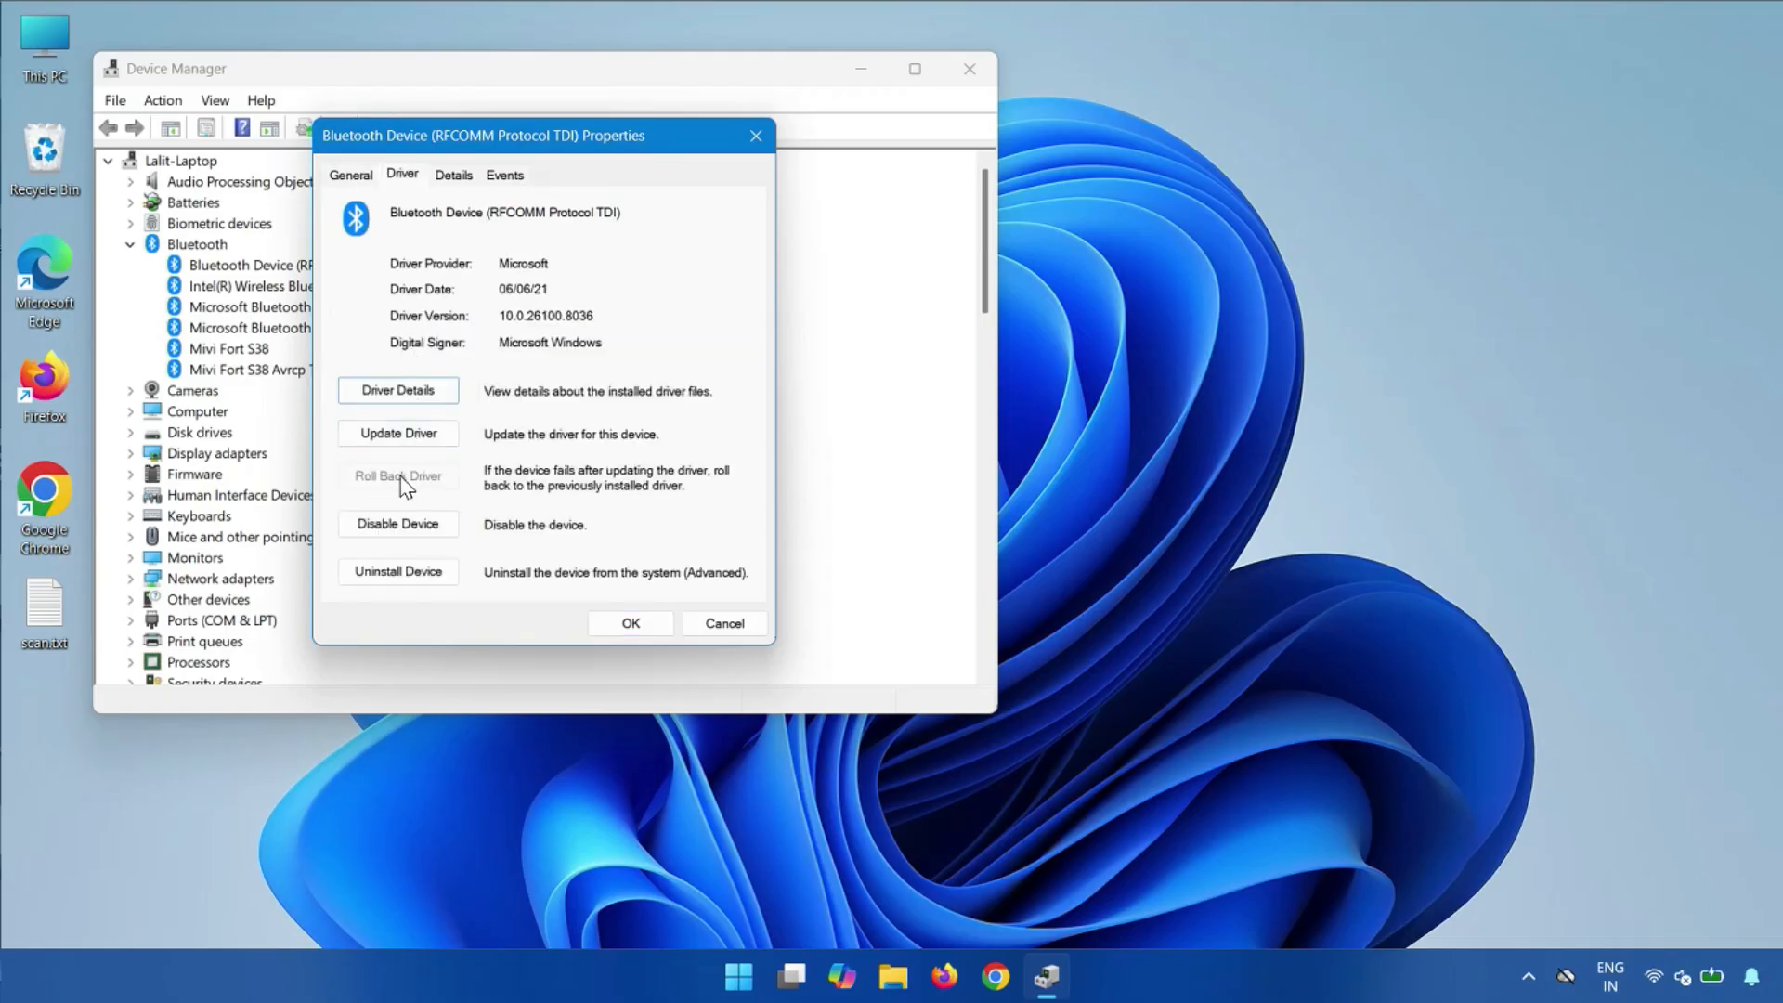
{"action": "left_click", "coordinate": [756, 135]}
{"action": "left_click", "coordinate": [969, 69]}
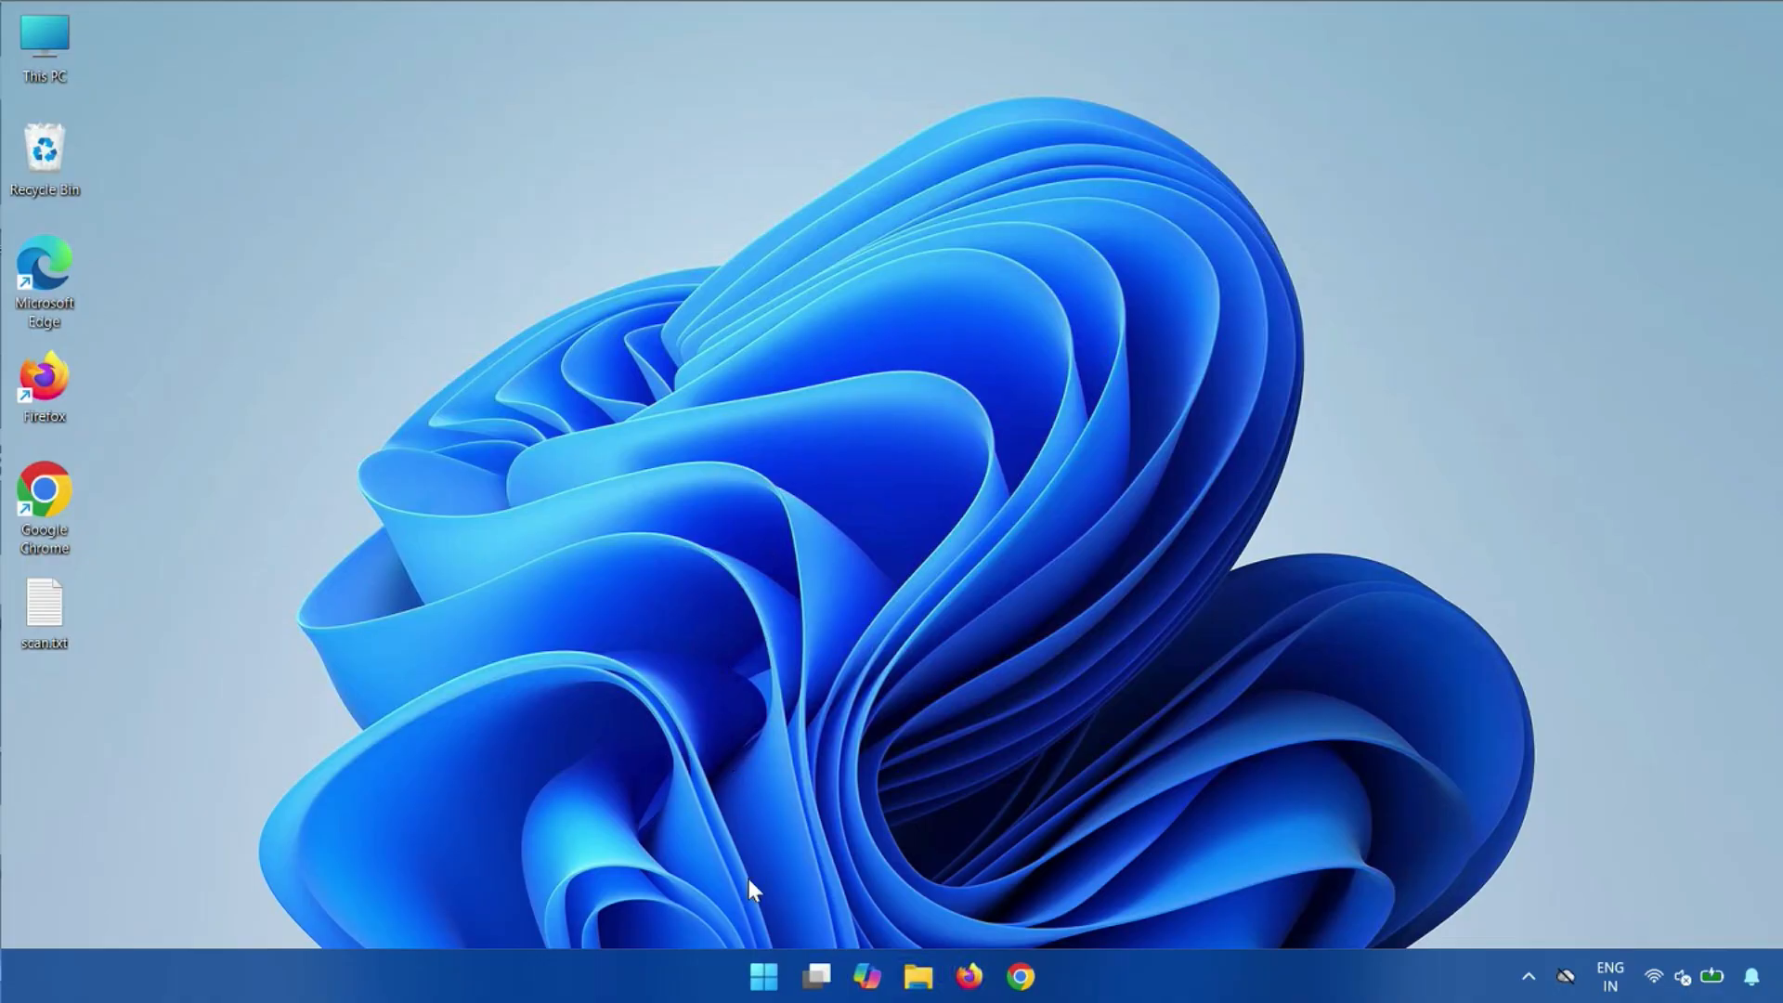
Open the Sound page of the System settings in Windows Settings
{"action": "left_click", "coordinate": [763, 975]}
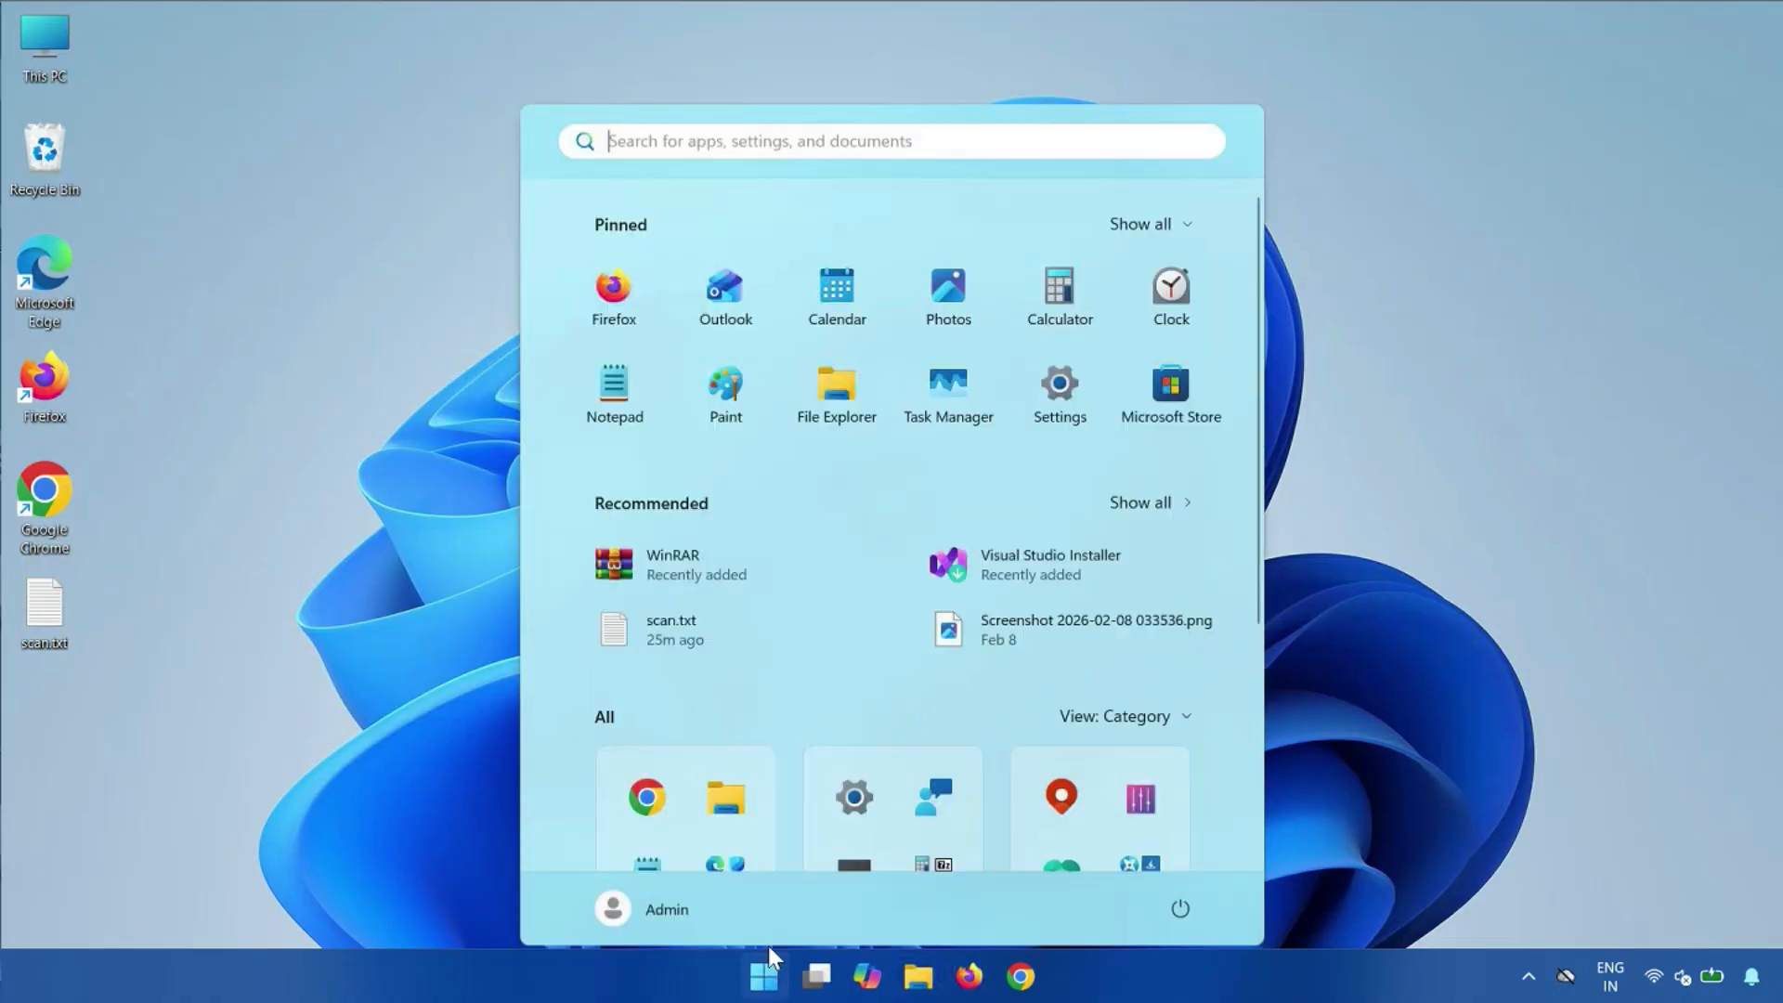
{"action": "left_click", "coordinate": [1058, 405]}
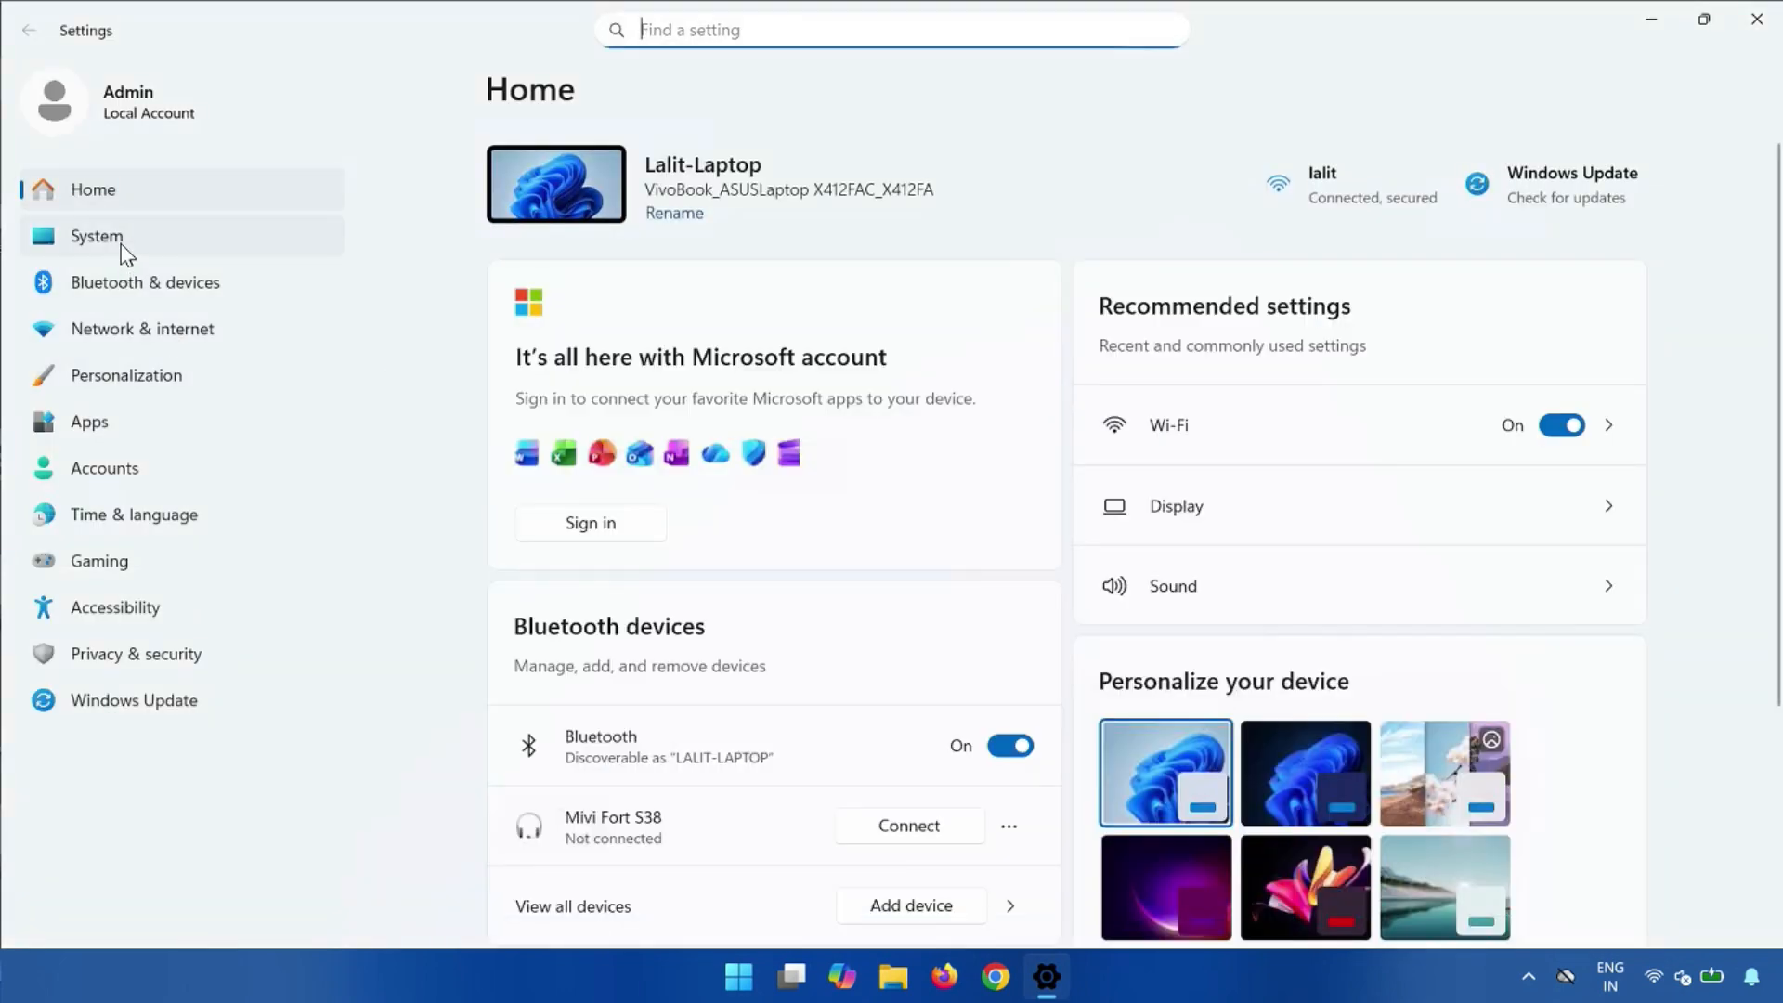
{"action": "left_click", "coordinate": [123, 244]}
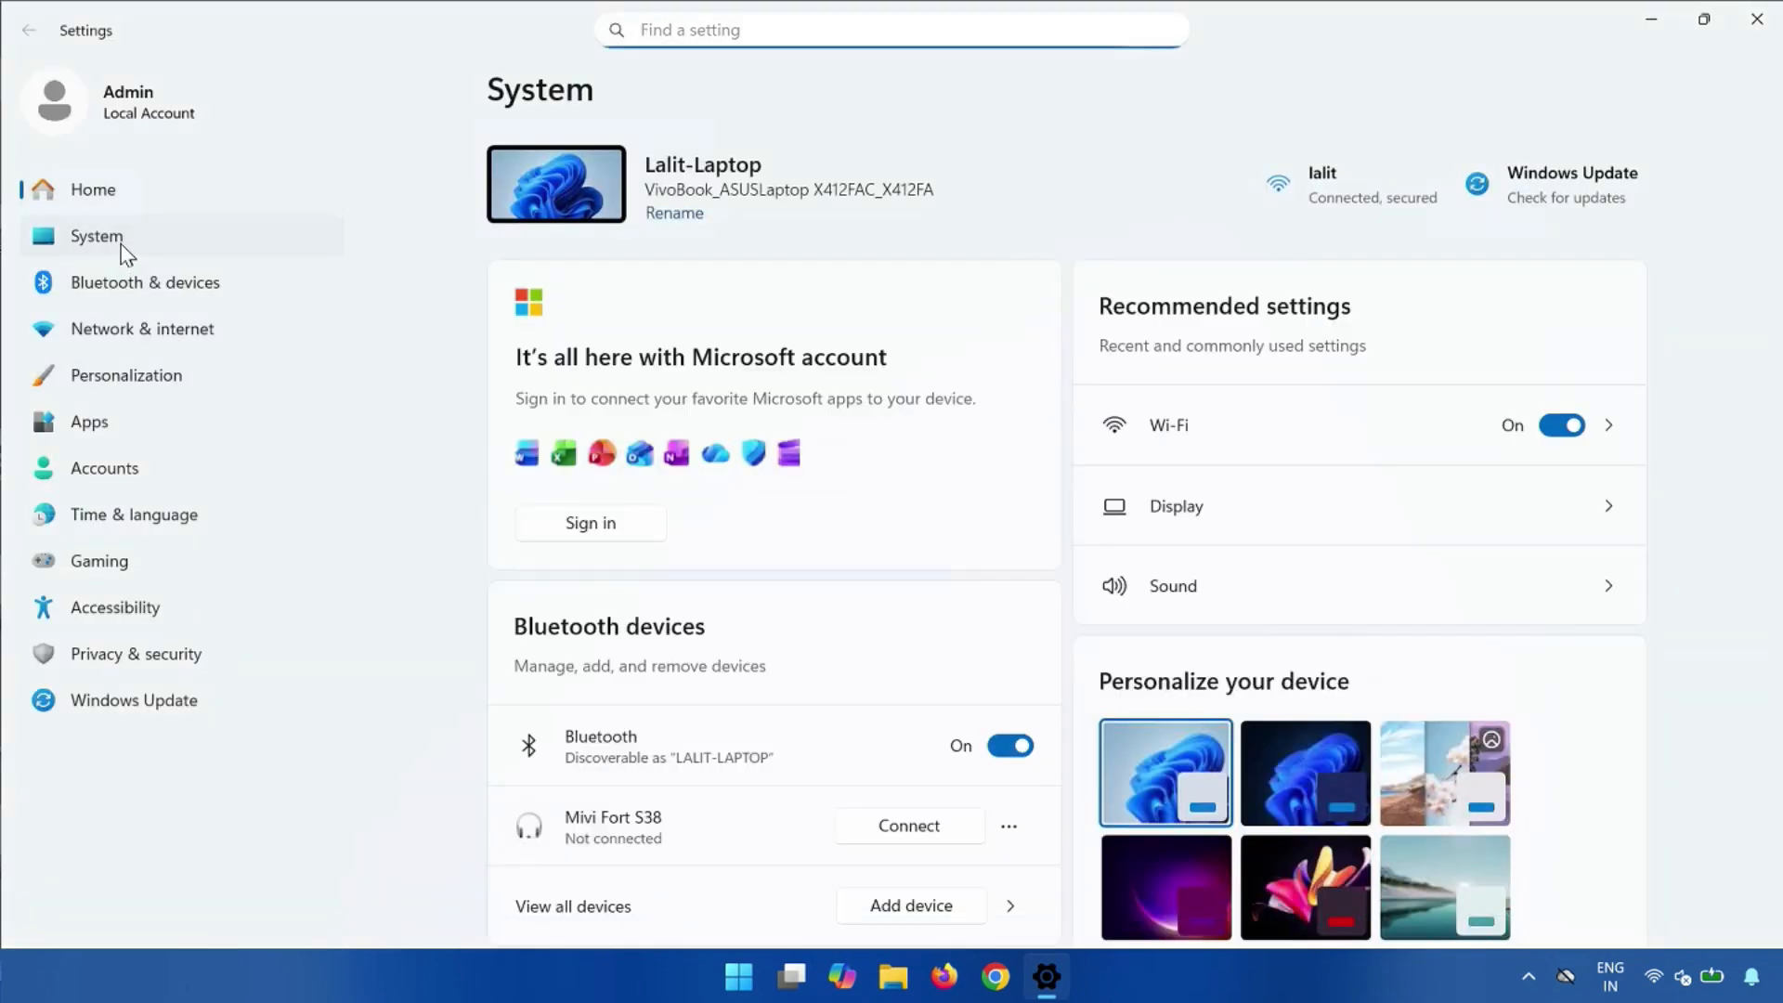
{"action": "left_click", "coordinate": [701, 407]}
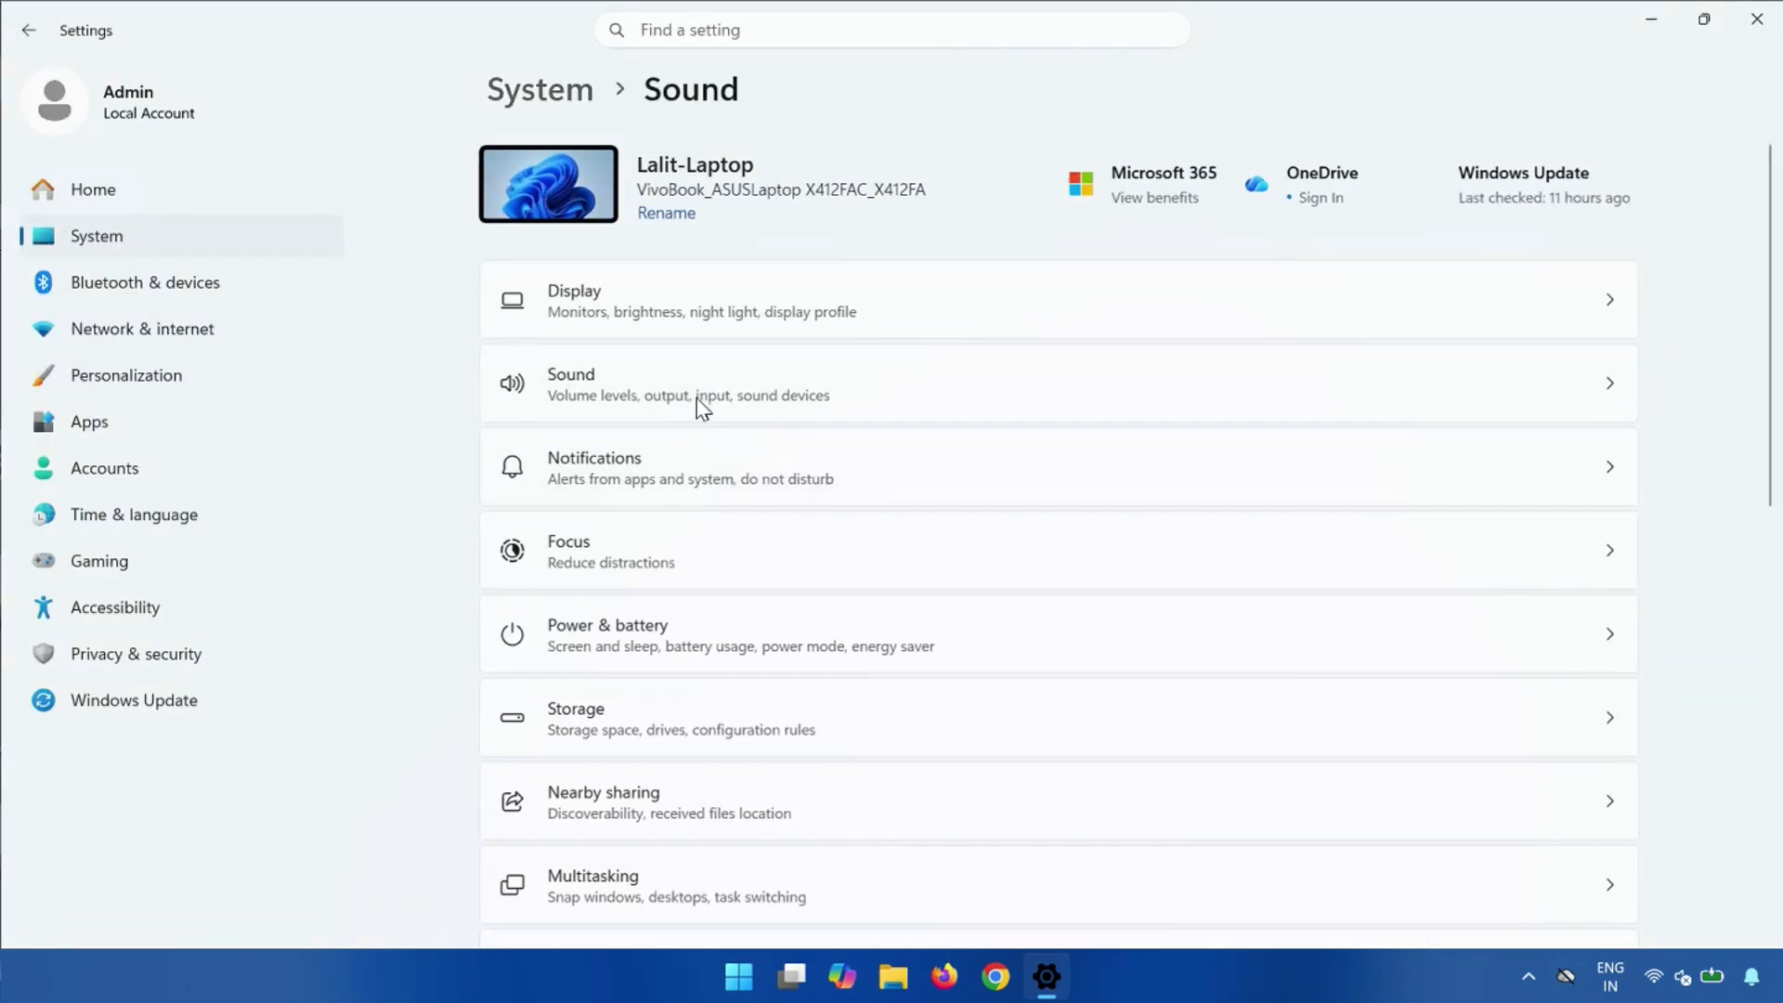
Launch the common sound problems troubleshooter for input devices, and close it together with Settings
{"action": "scroll", "coordinate": [1362, 587], "scroll_direction": "down", "scroll_amount": 3}
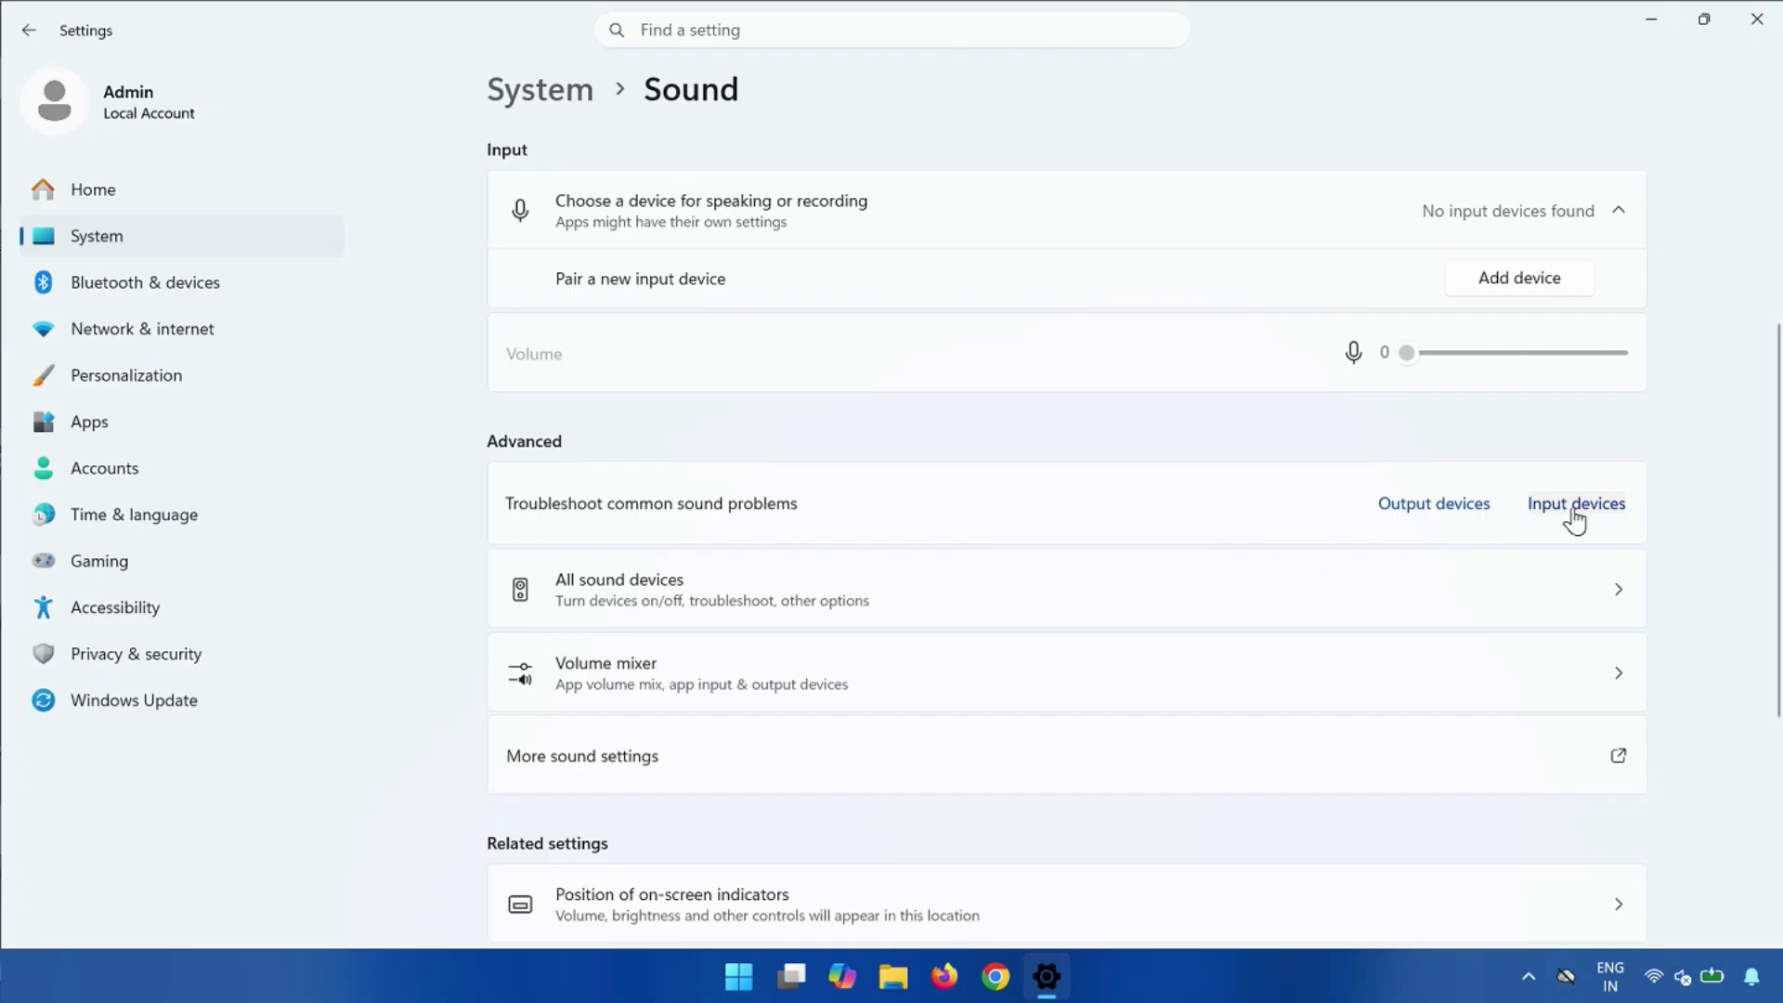
{"action": "left_click", "coordinate": [1546, 502]}
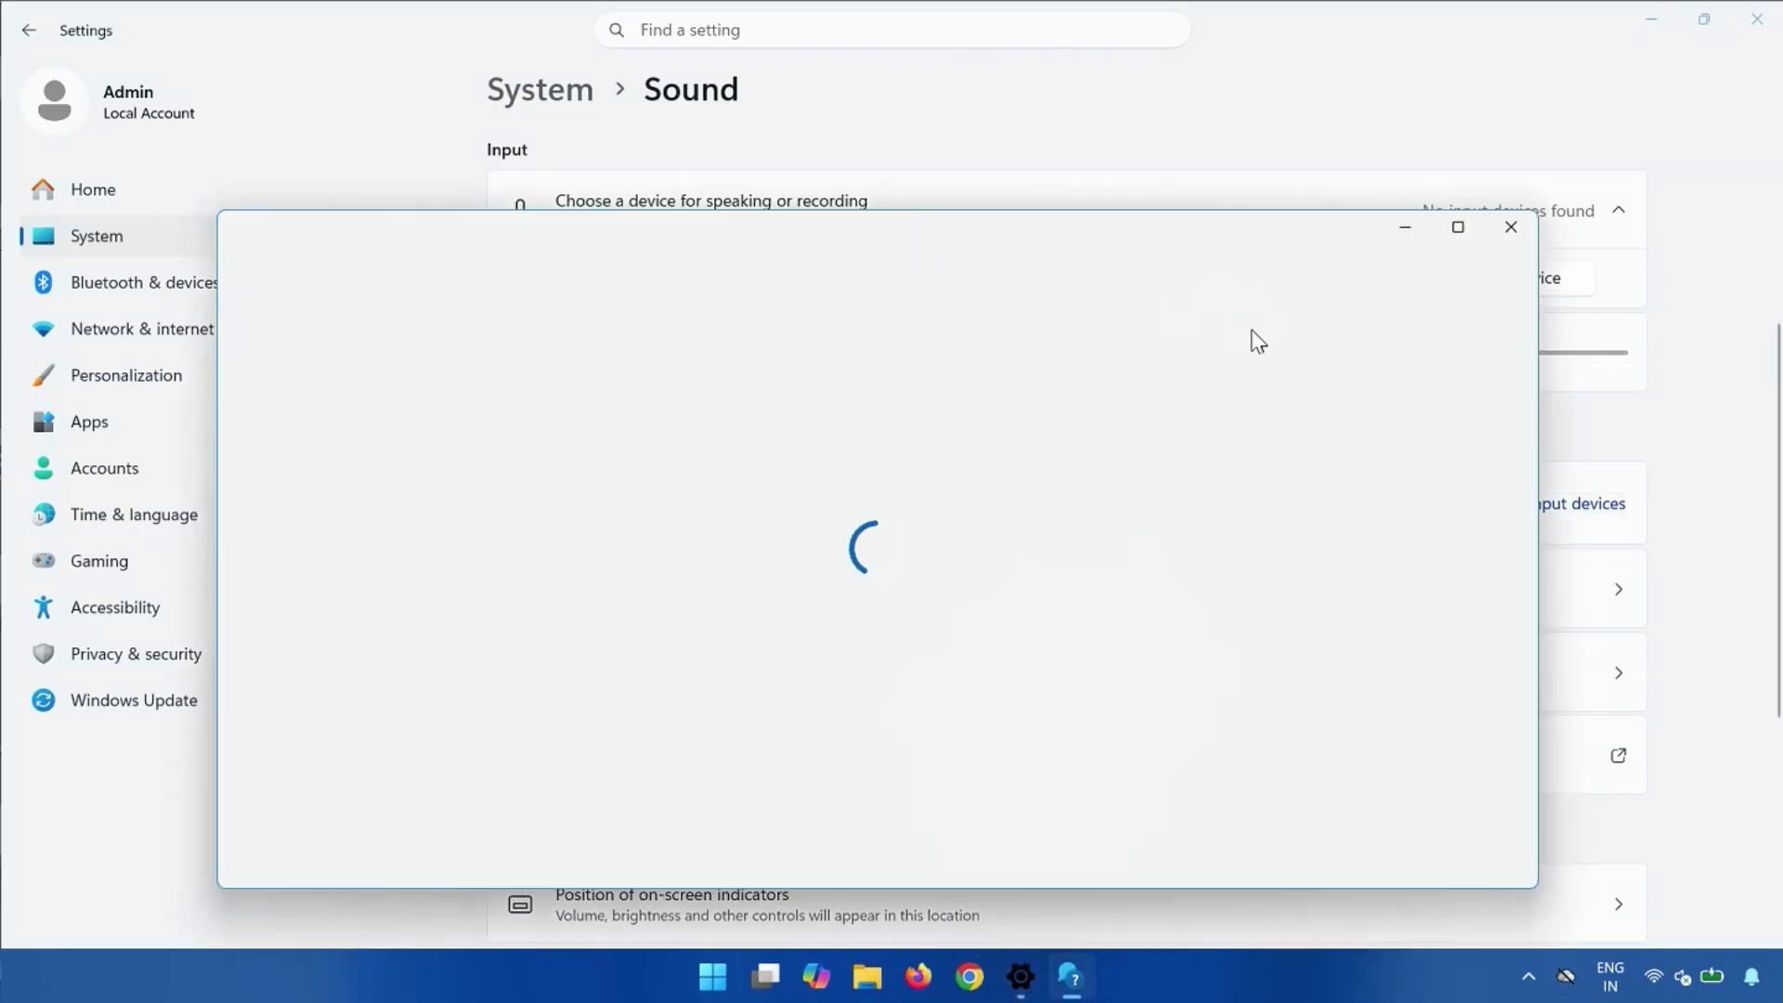
{"action": "left_click", "coordinate": [1511, 227]}
{"action": "left_click", "coordinate": [1758, 20]}
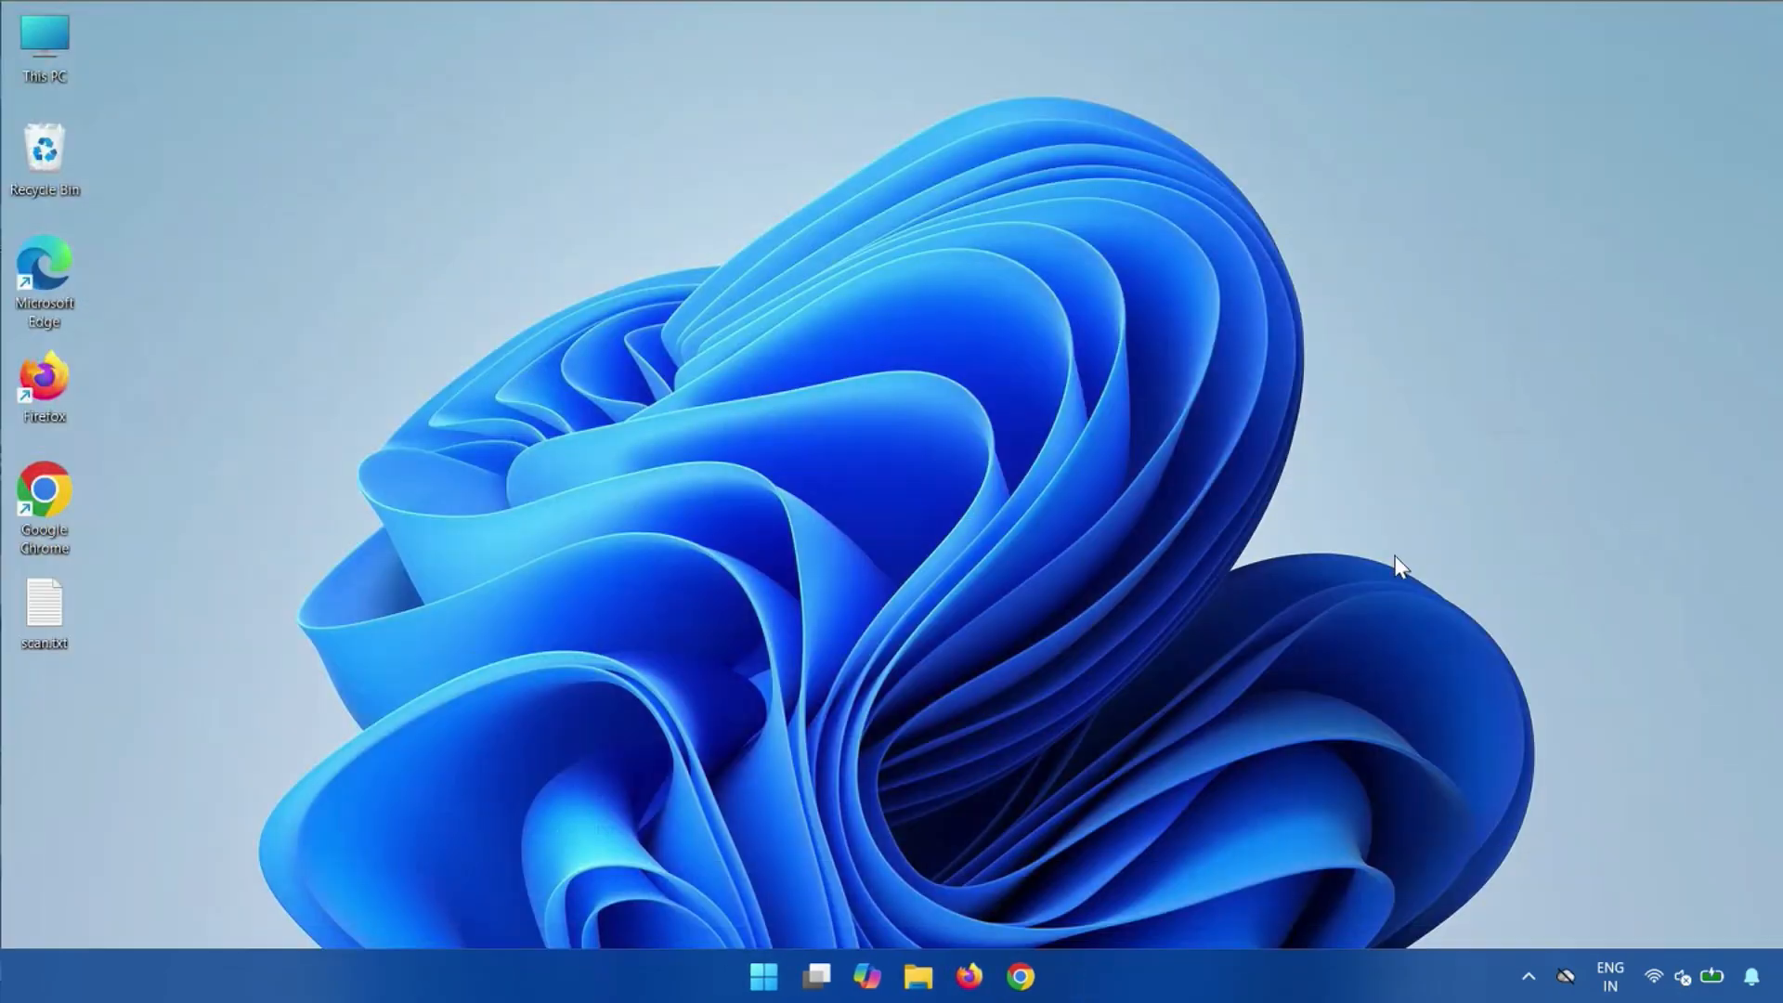
Search for "services" and open the Services console as administrator
{"action": "left_click", "coordinate": [764, 975]}
{"action": "type", "text": "services"}
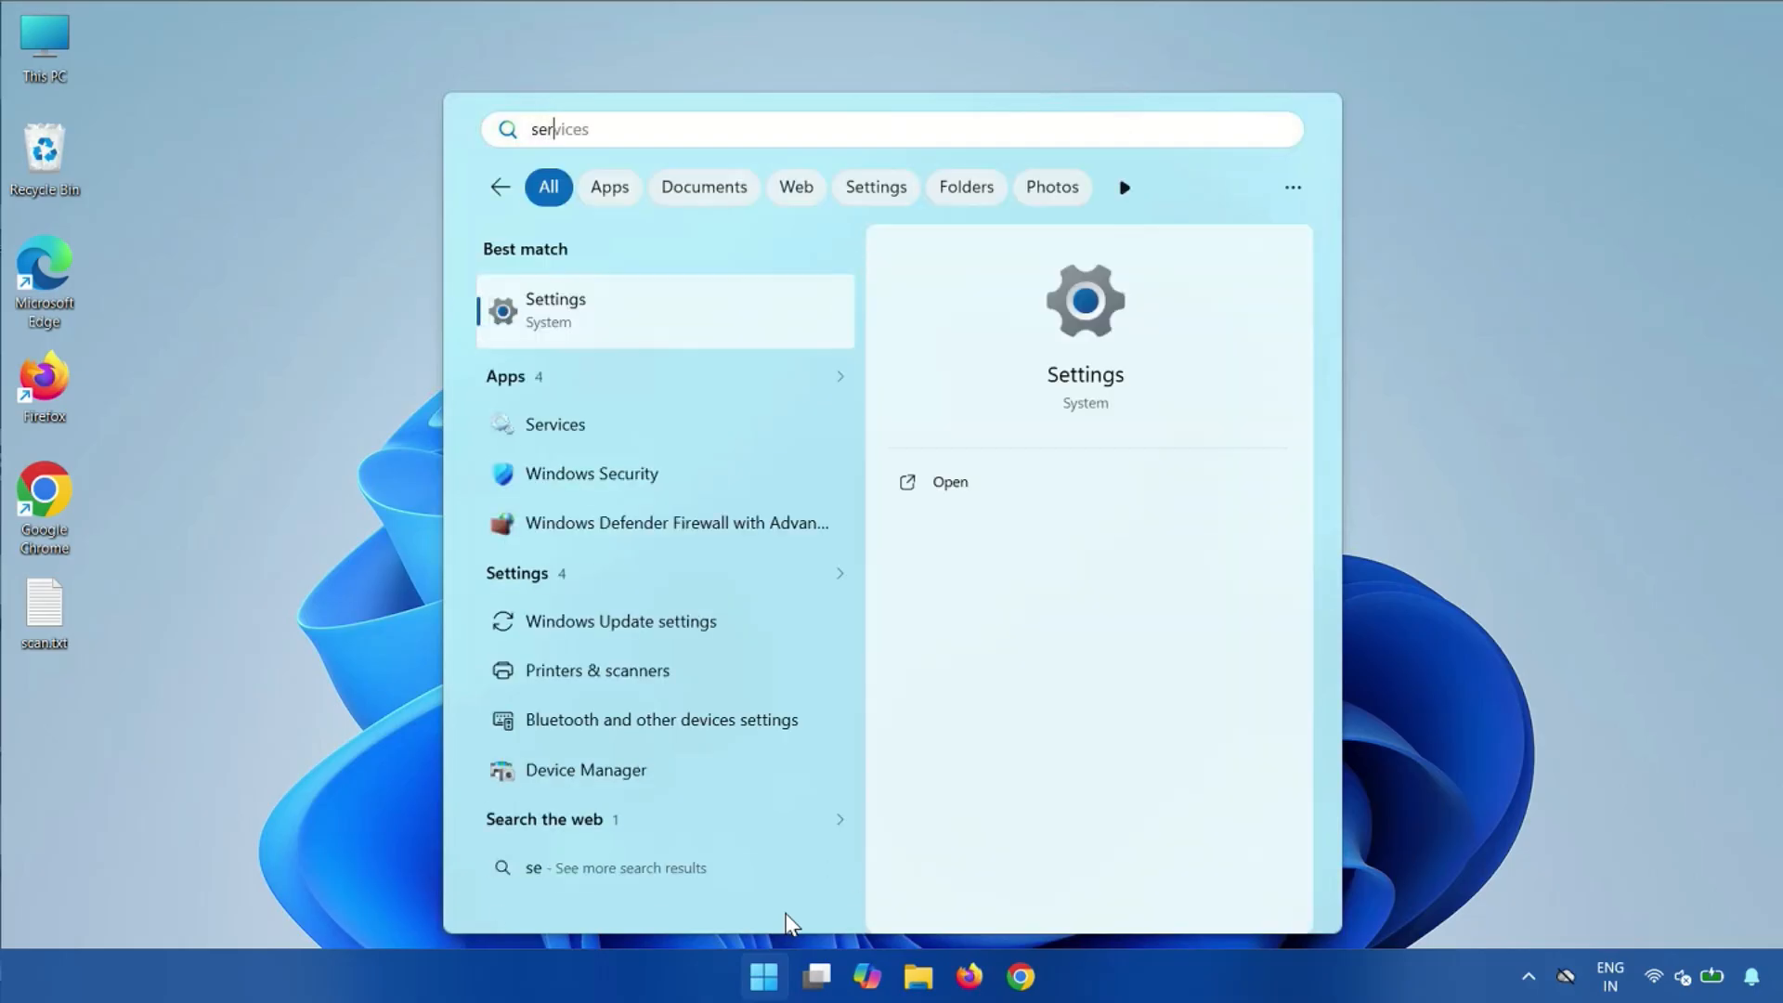
{"action": "right_click", "coordinate": [599, 320]}
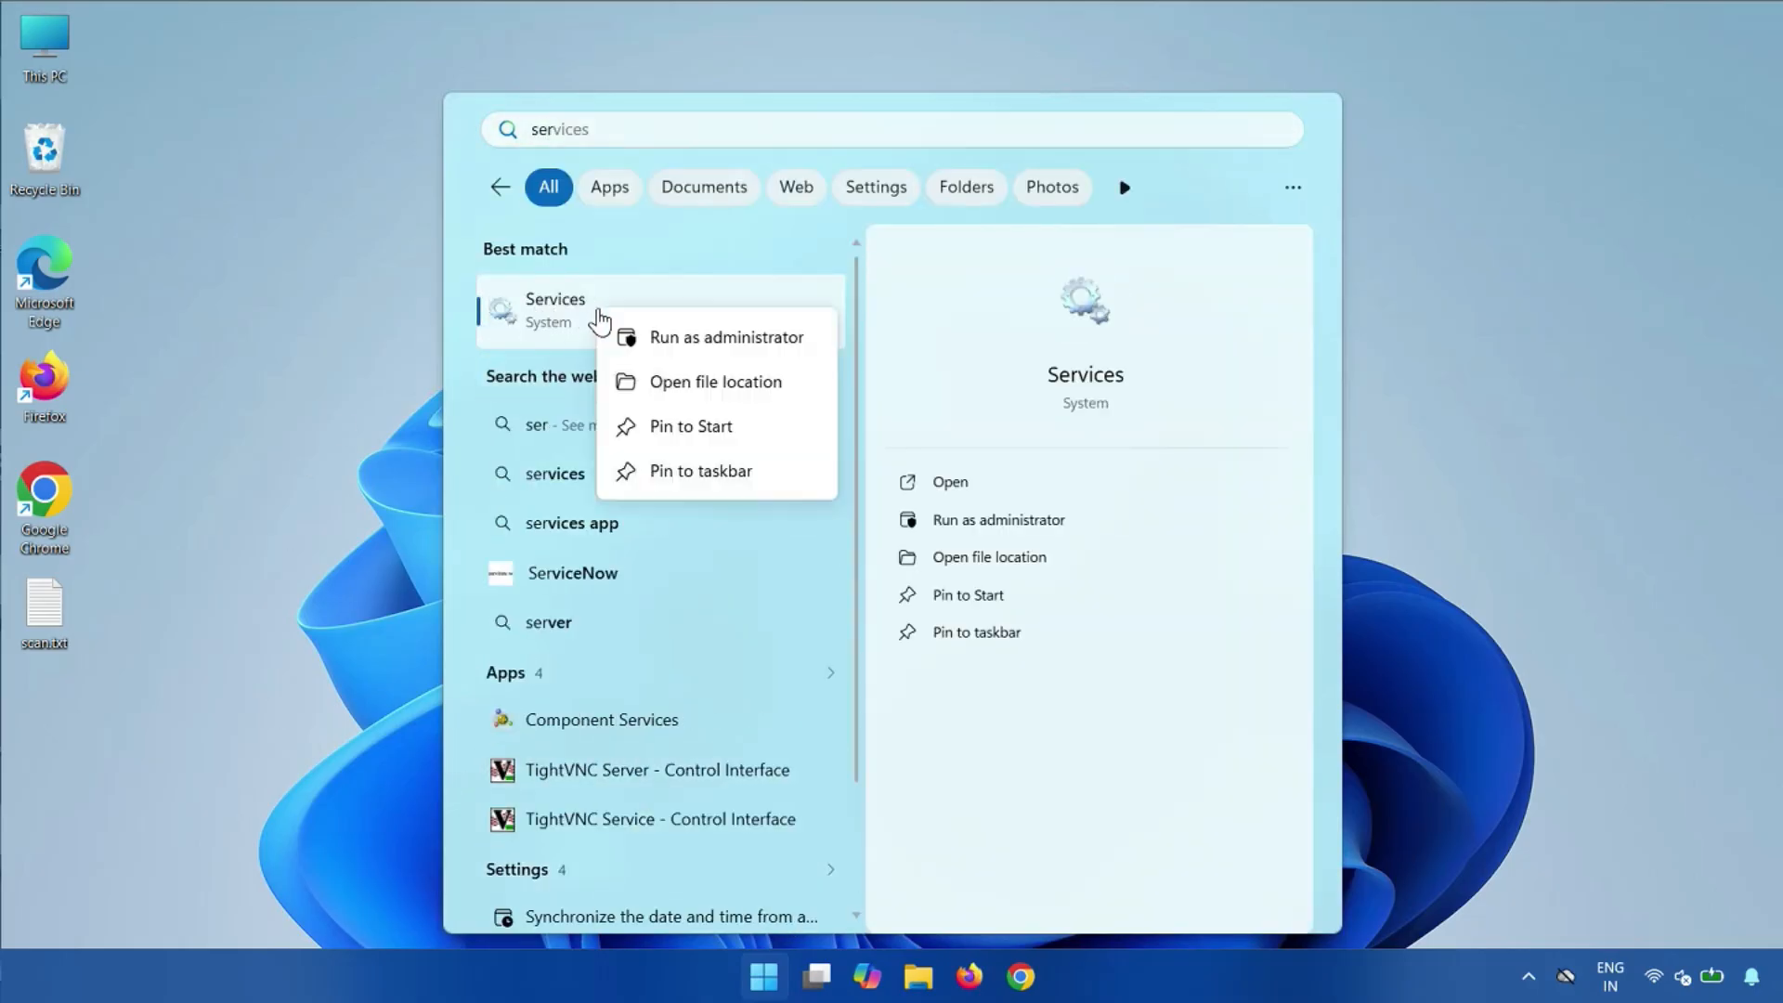
{"action": "left_click", "coordinate": [694, 339]}
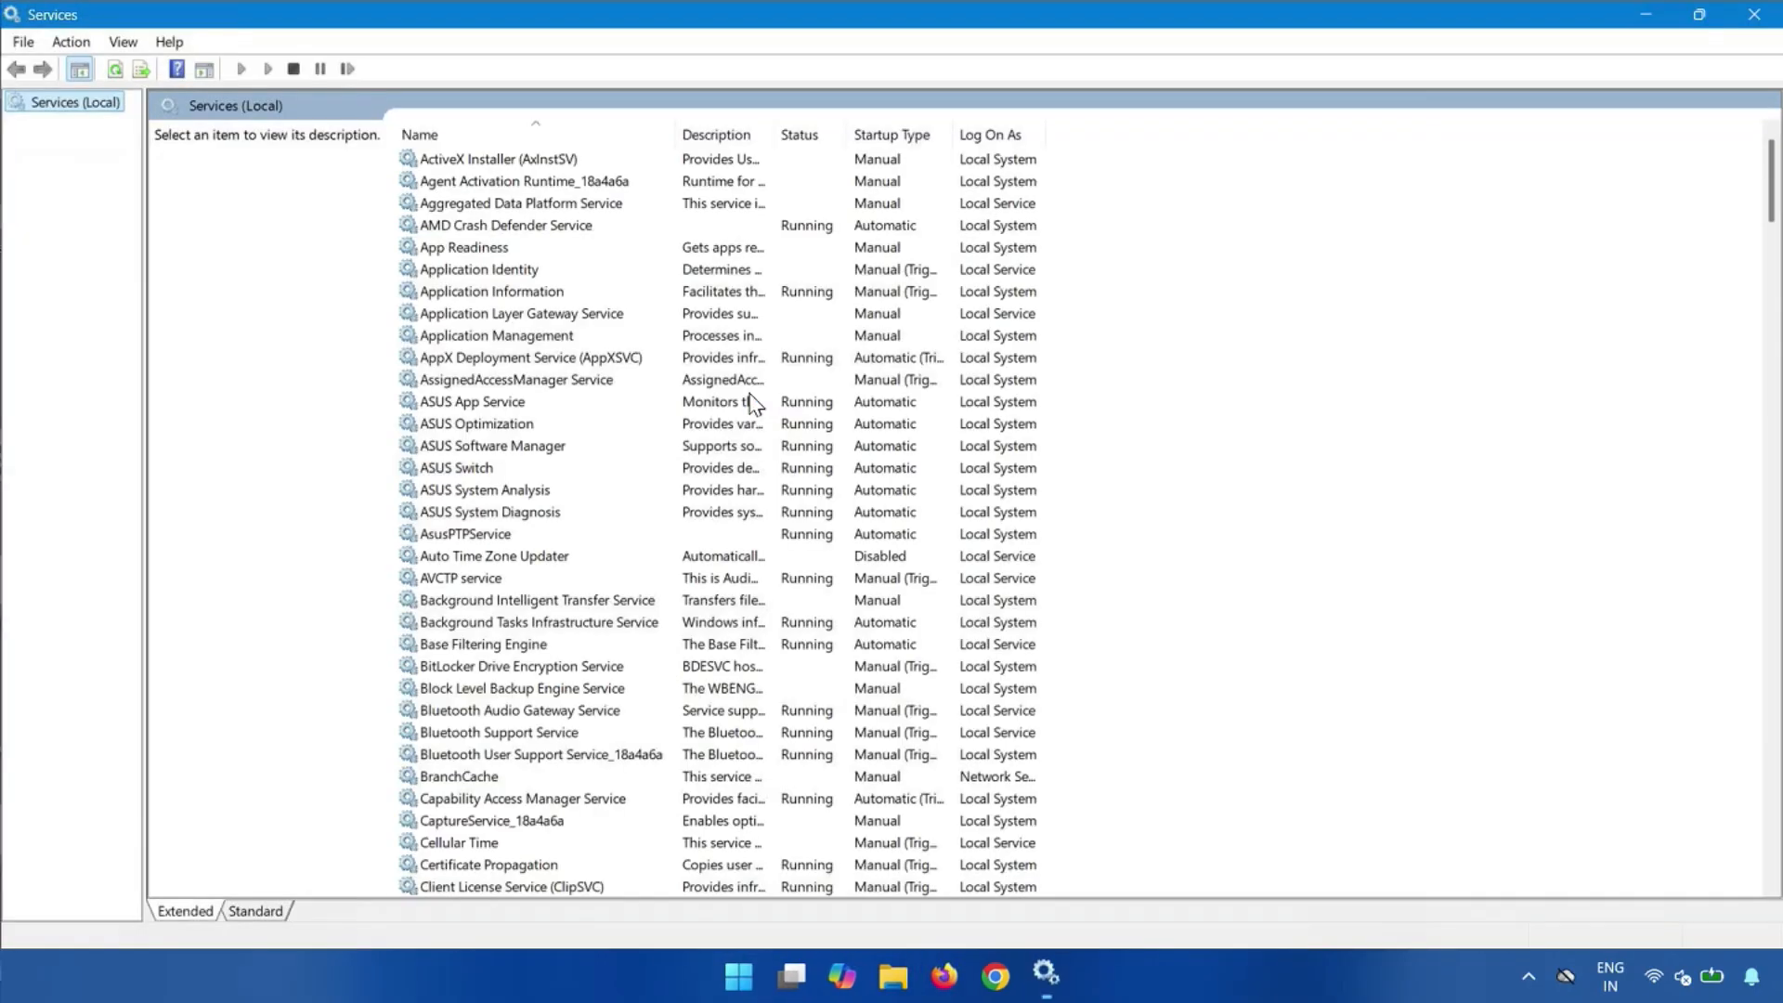
Set the startup type of the Windows Audio service to Automatic and apply the change
{"action": "left_click", "coordinate": [466, 316]}
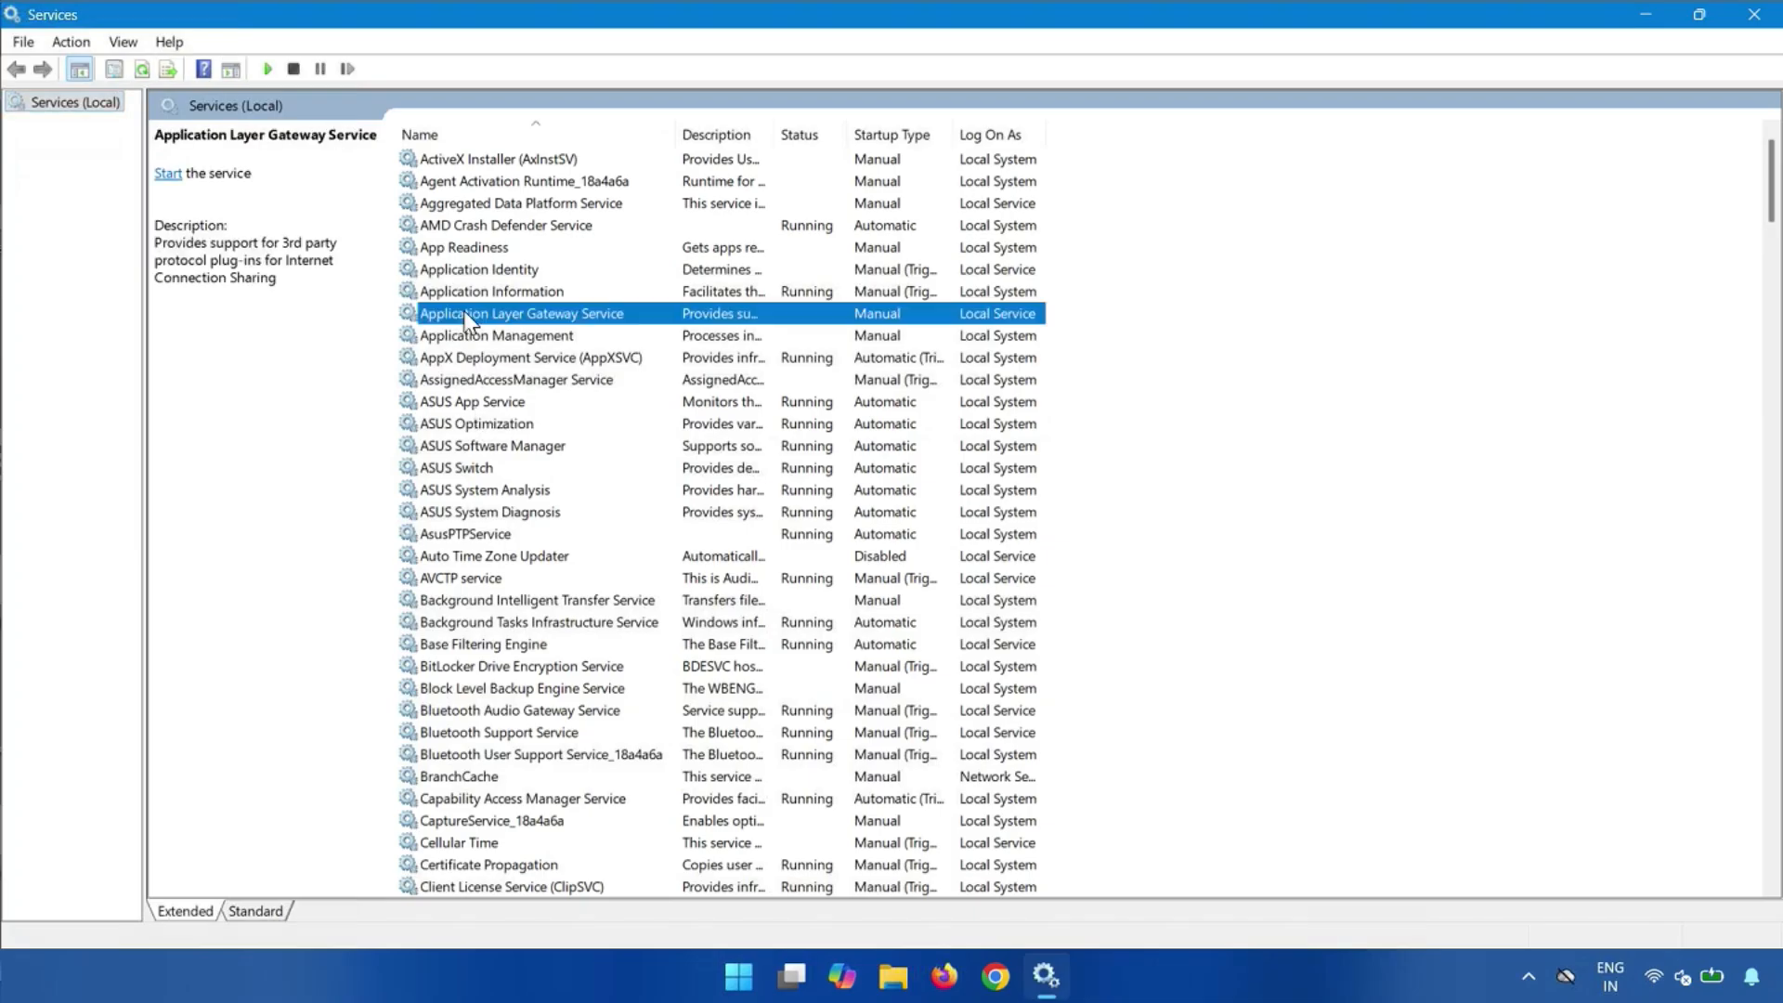
{"action": "key", "text": "w"}
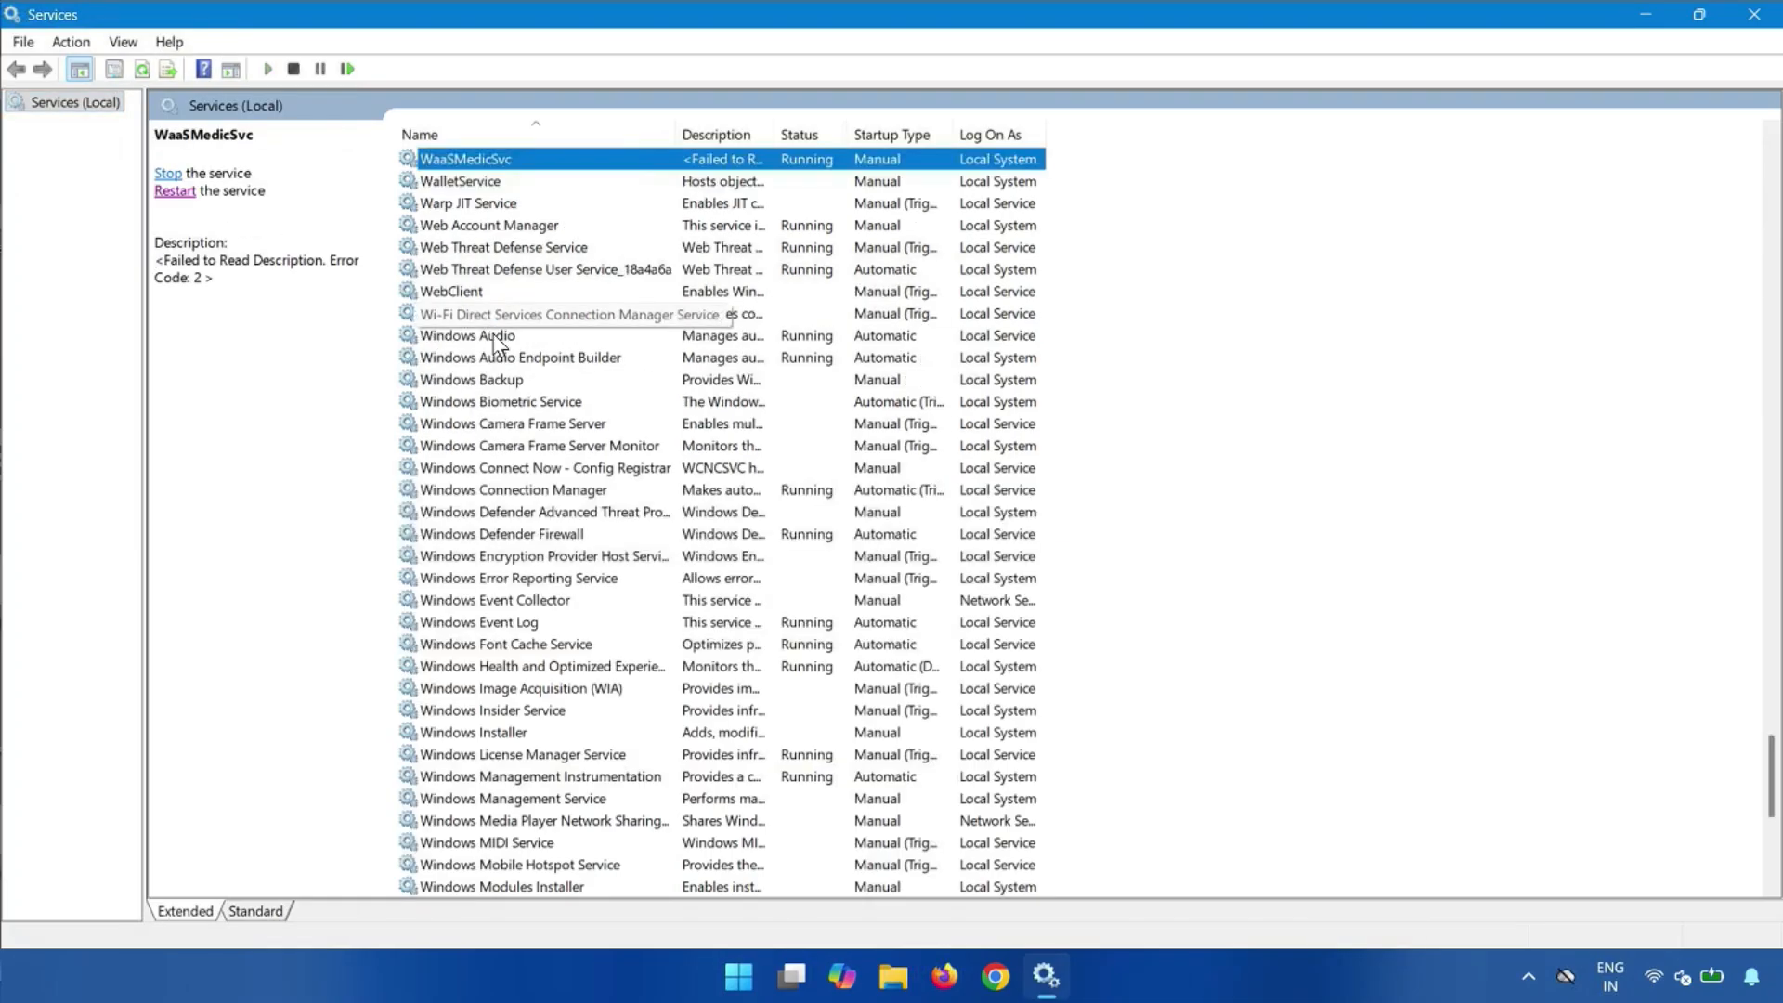
{"action": "left_click", "coordinate": [501, 339]}
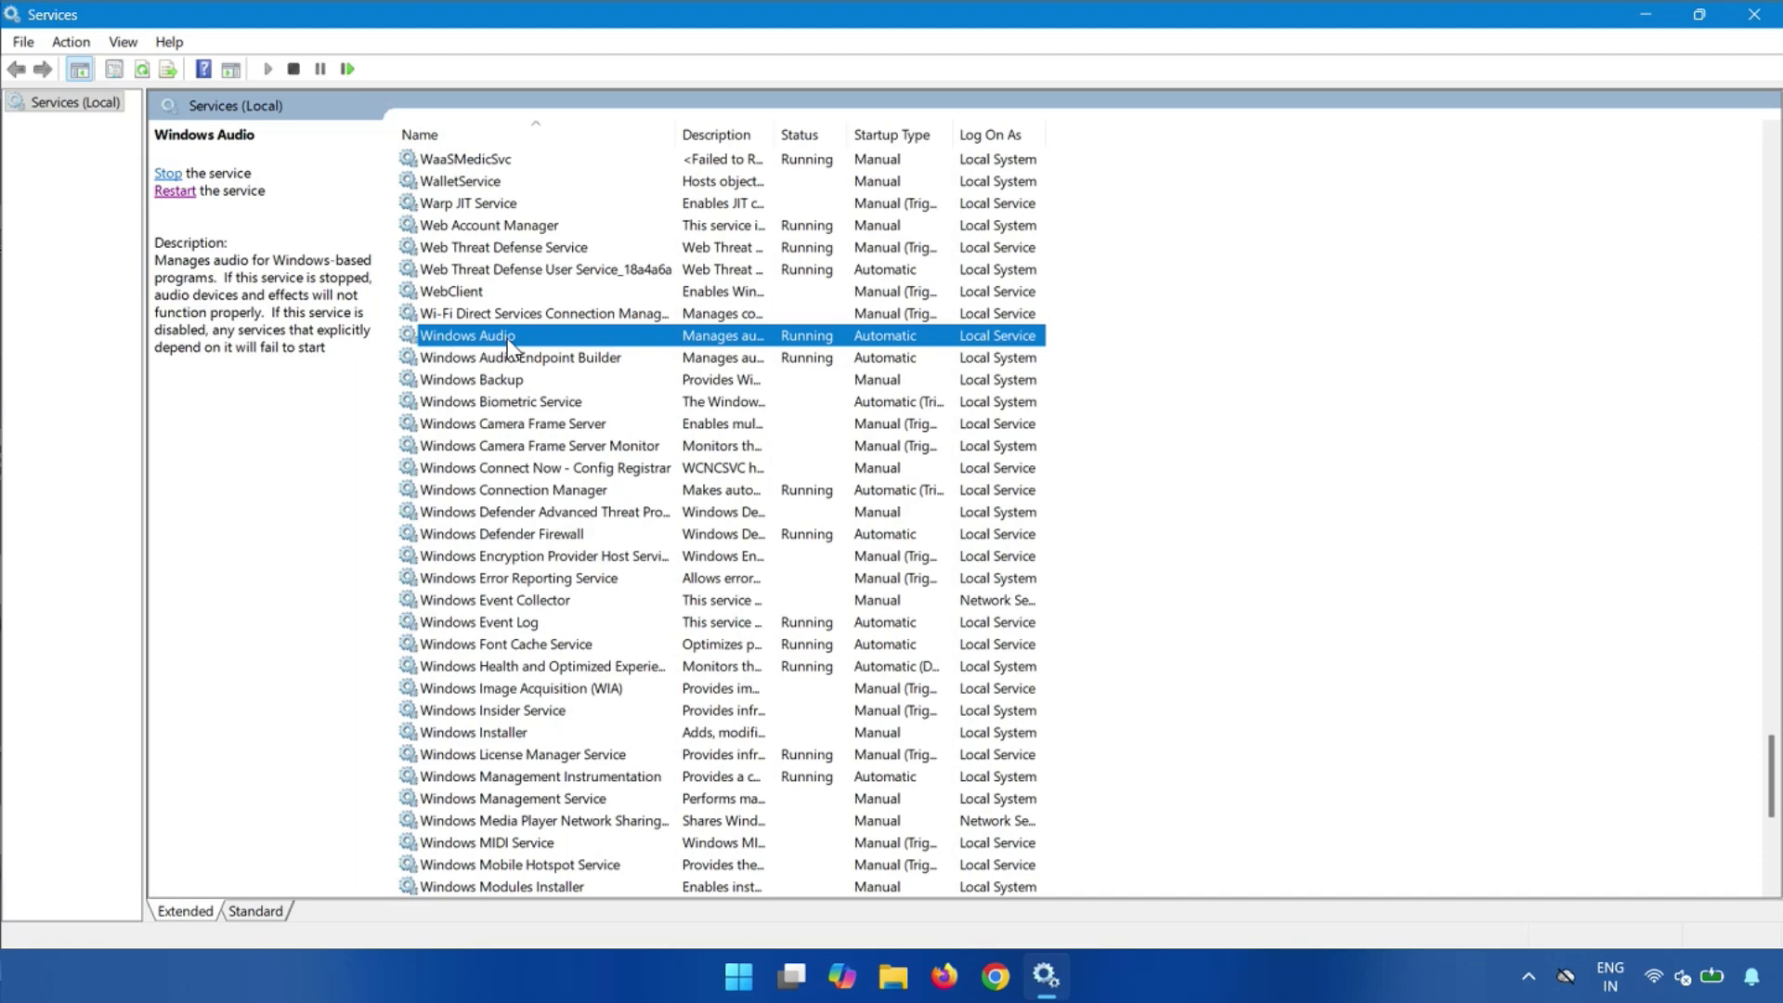
{"action": "double_click", "coordinate": [509, 340]}
{"action": "left_click", "coordinate": [860, 460]}
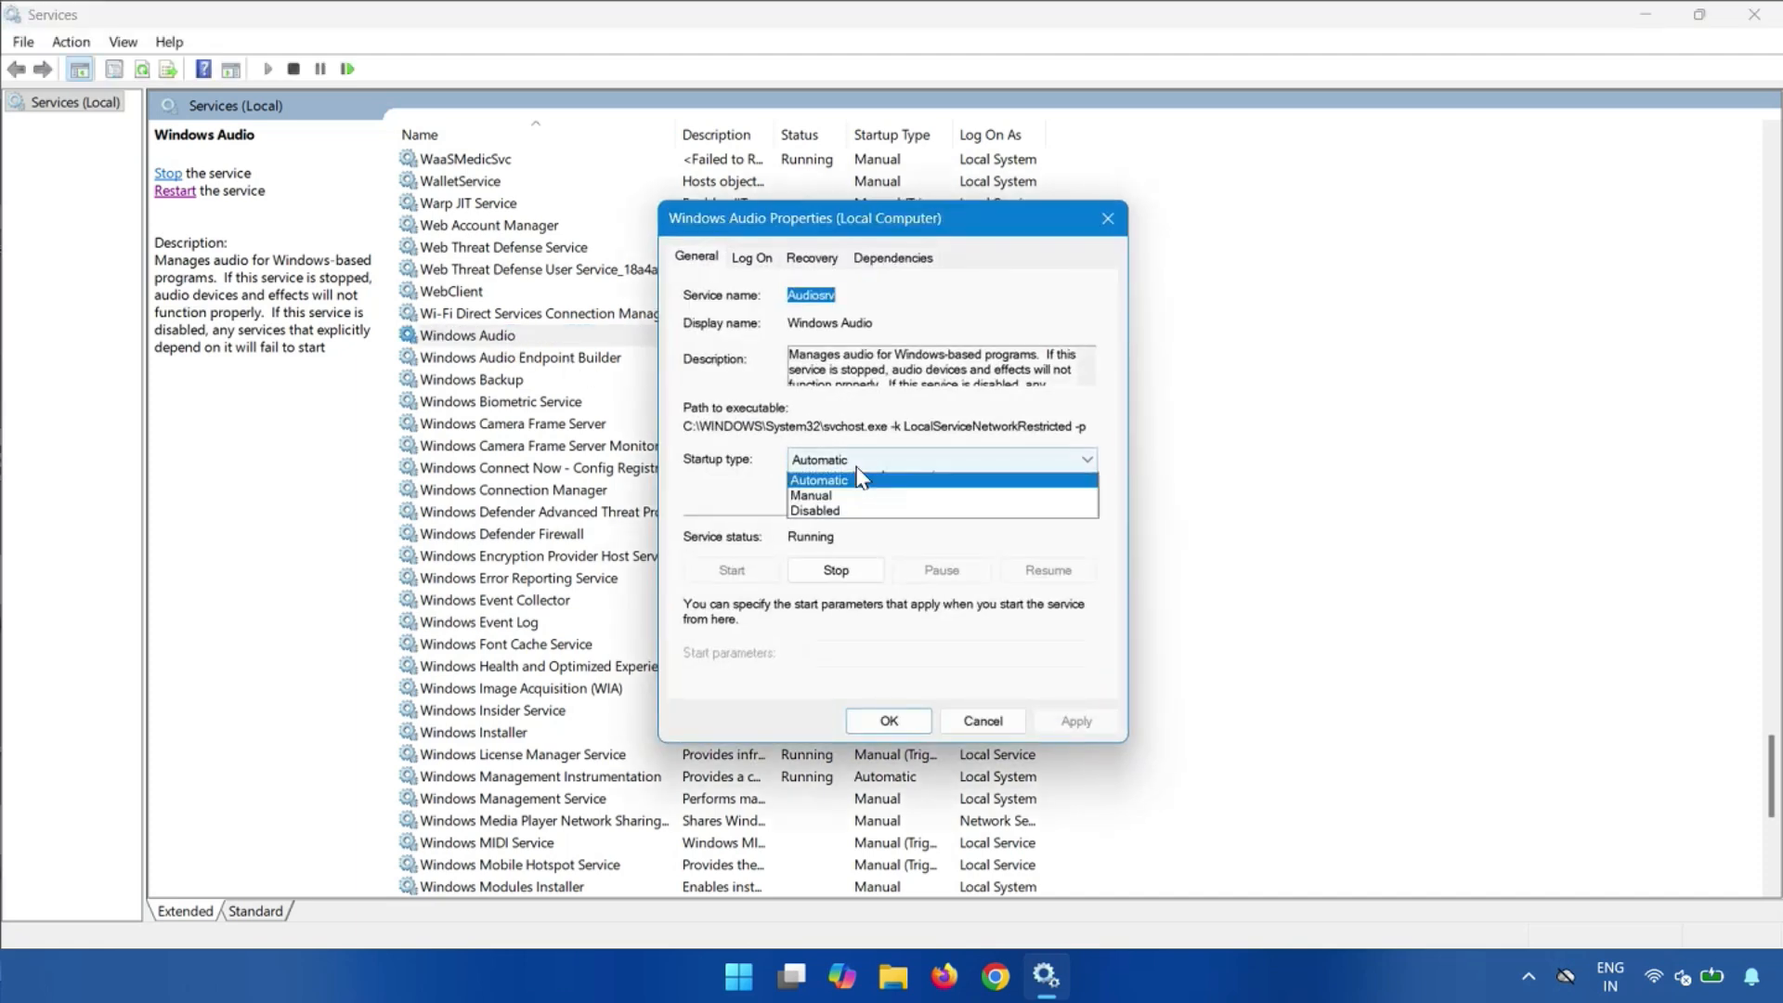
{"action": "left_click", "coordinate": [847, 498]}
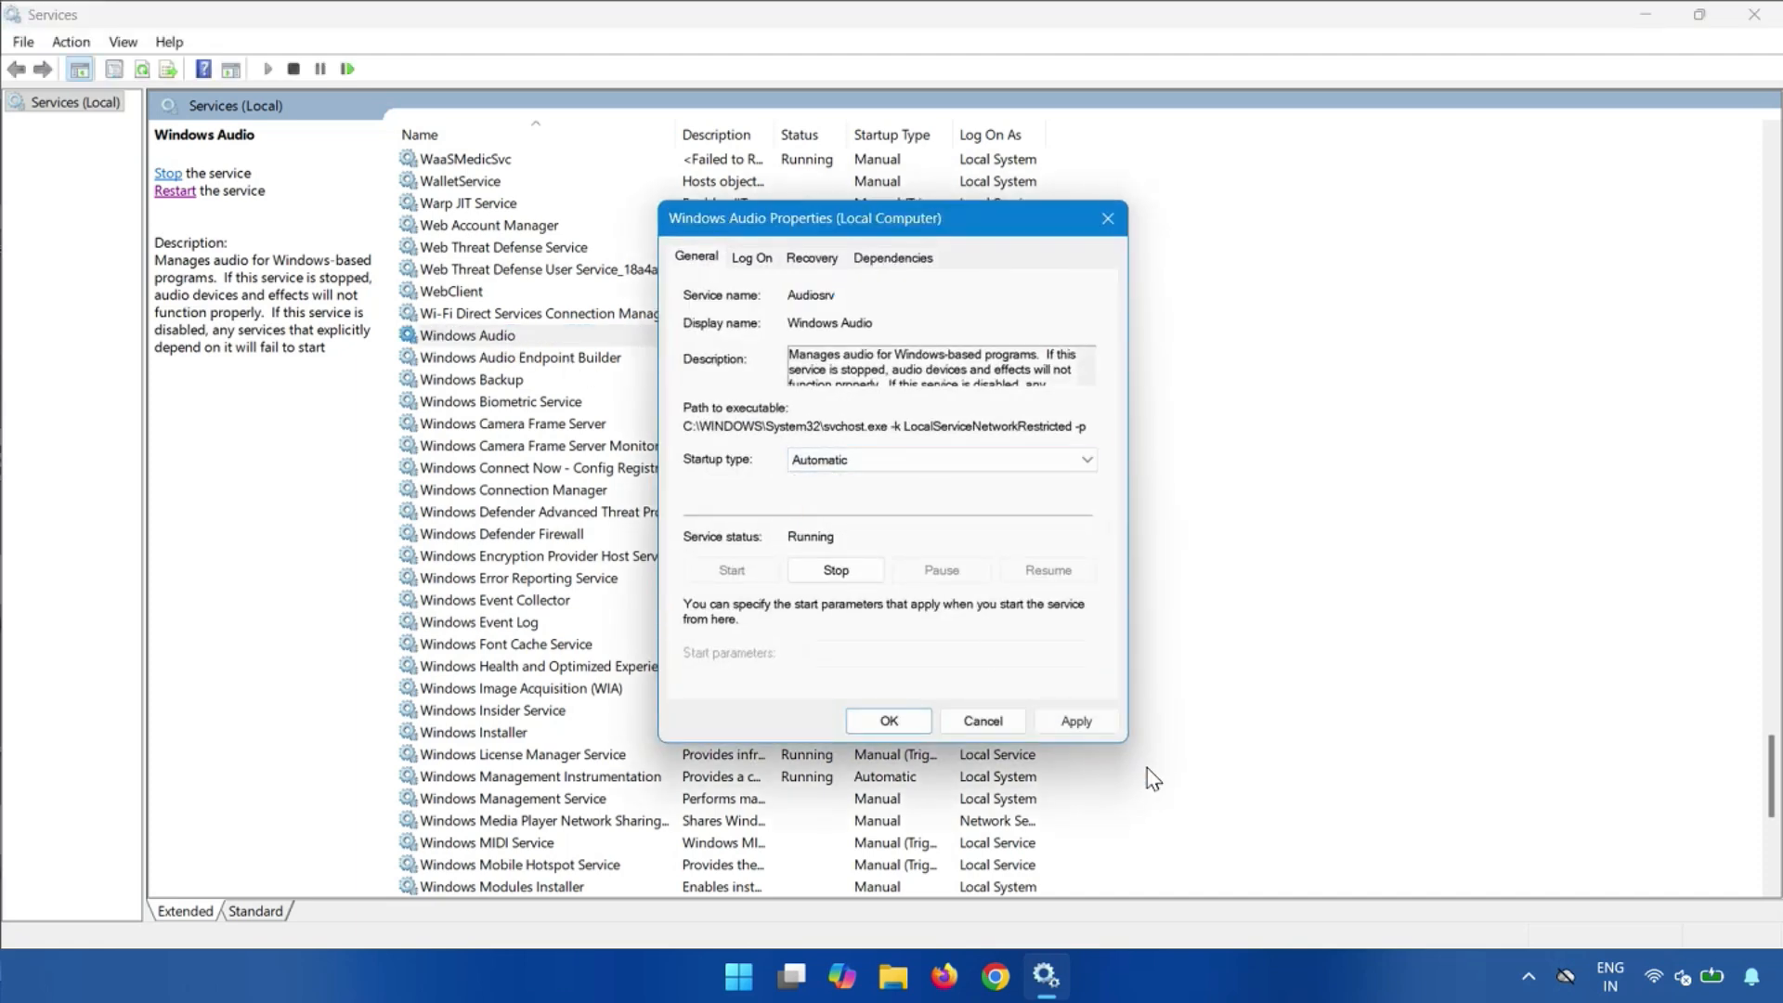
{"action": "left_click", "coordinate": [1072, 723]}
{"action": "left_click", "coordinate": [883, 723]}
Restart the Windows Audio service
{"action": "left_click", "coordinate": [462, 359]}
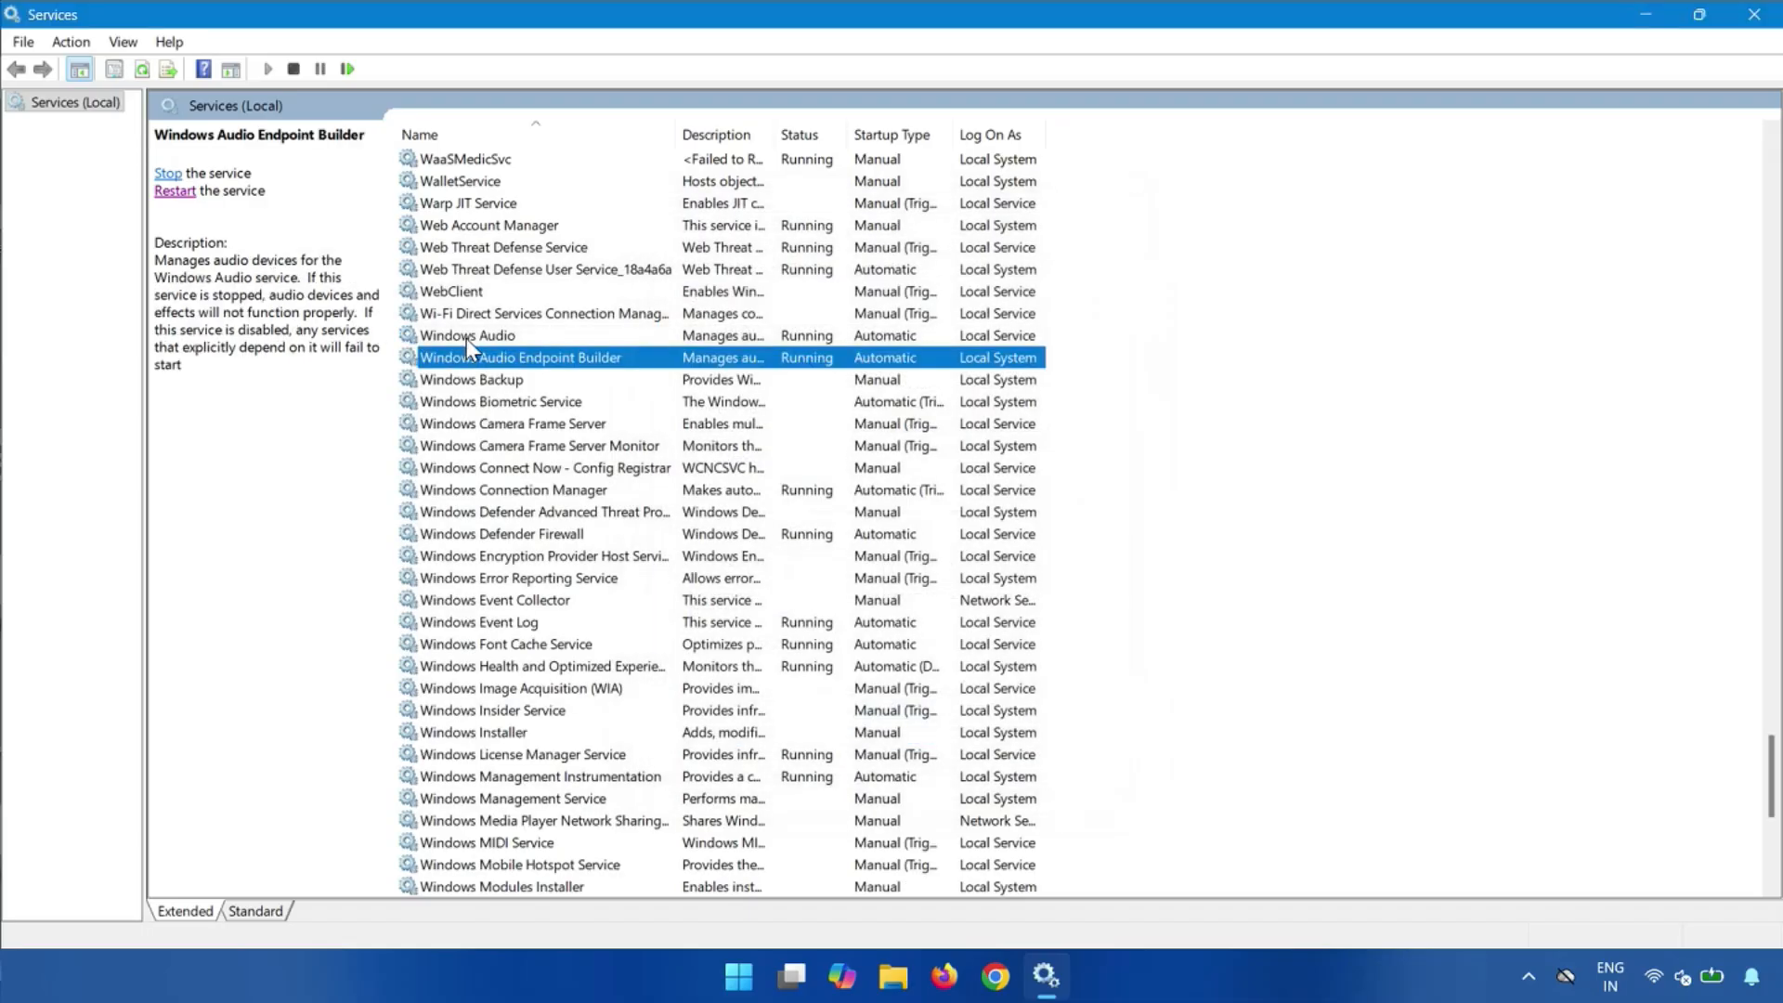
{"action": "left_click", "coordinate": [466, 338]}
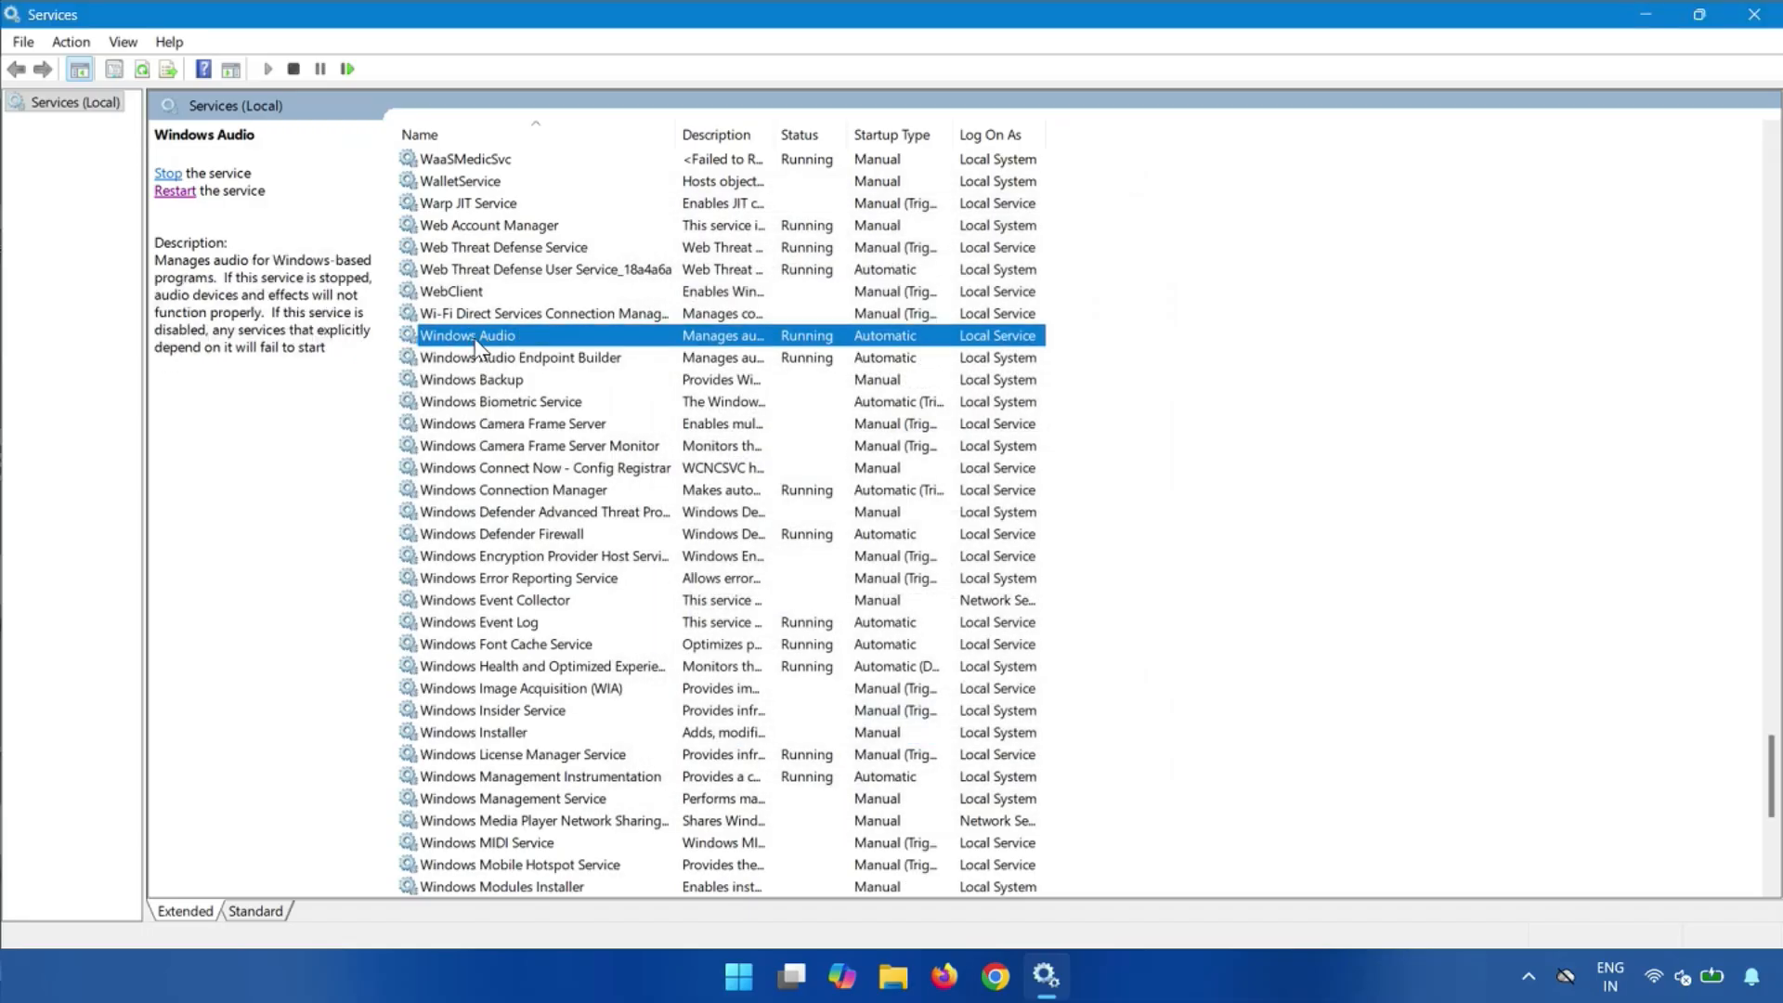
{"action": "left_click", "coordinate": [180, 192]}
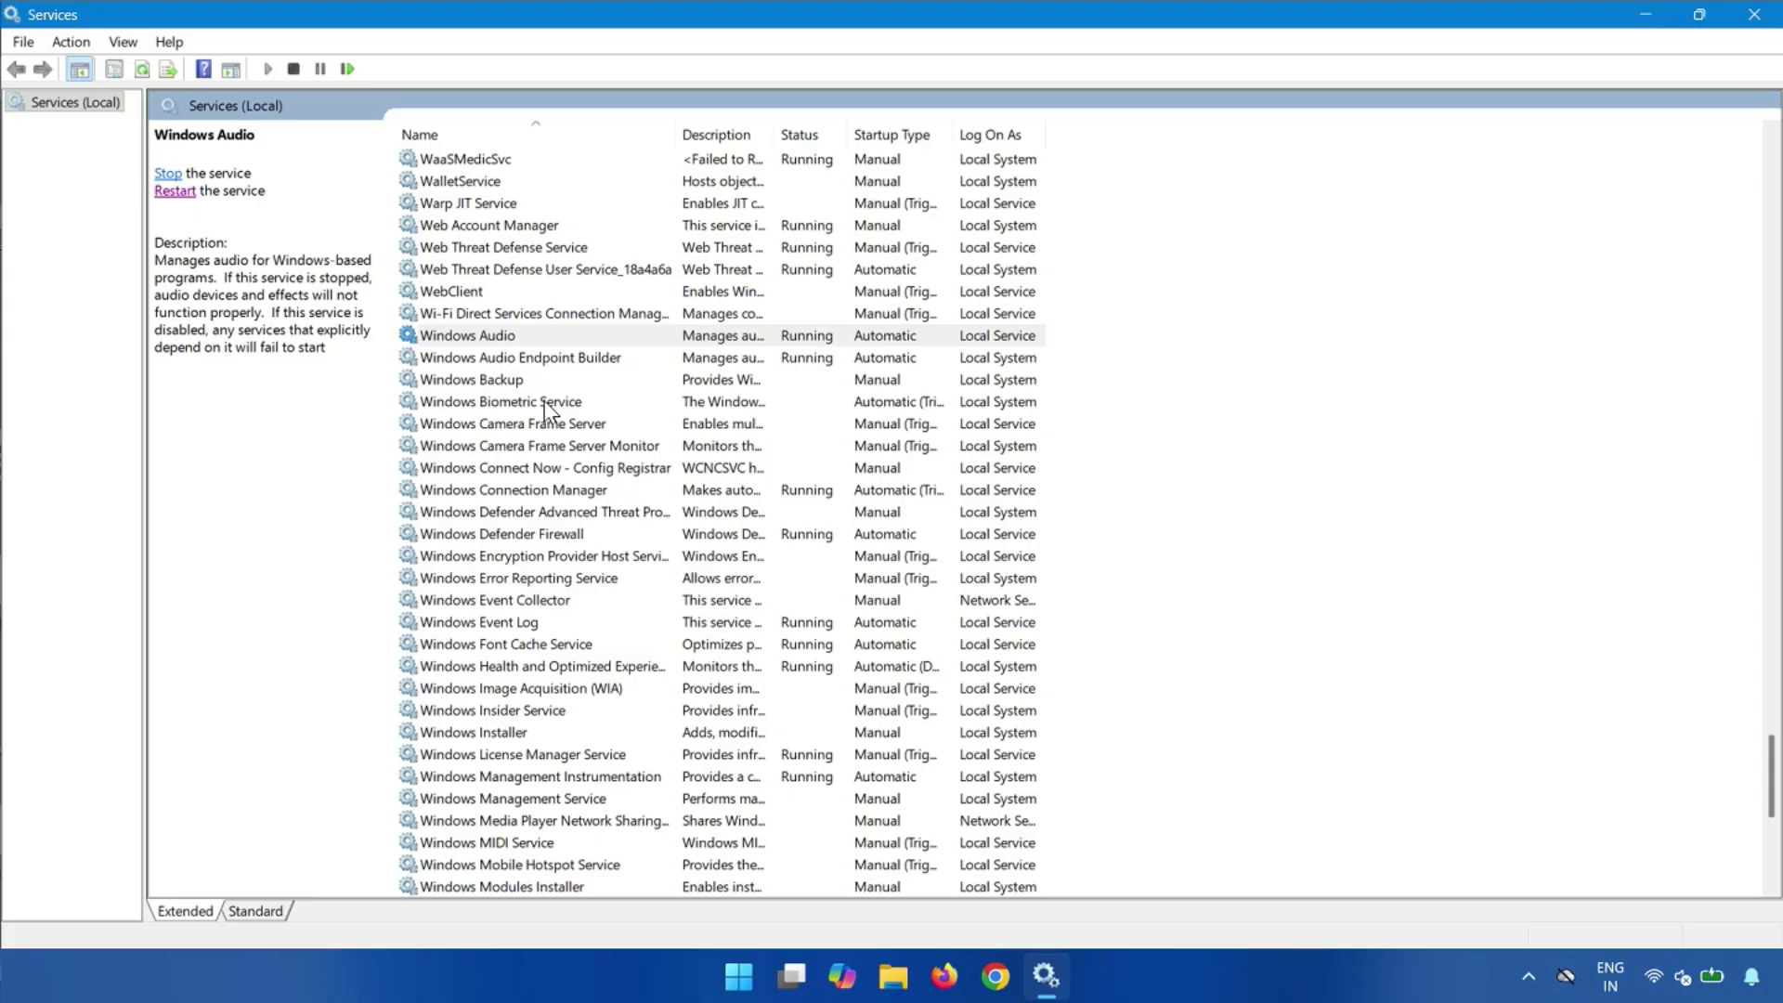
{"action": "left_click", "coordinate": [491, 388]}
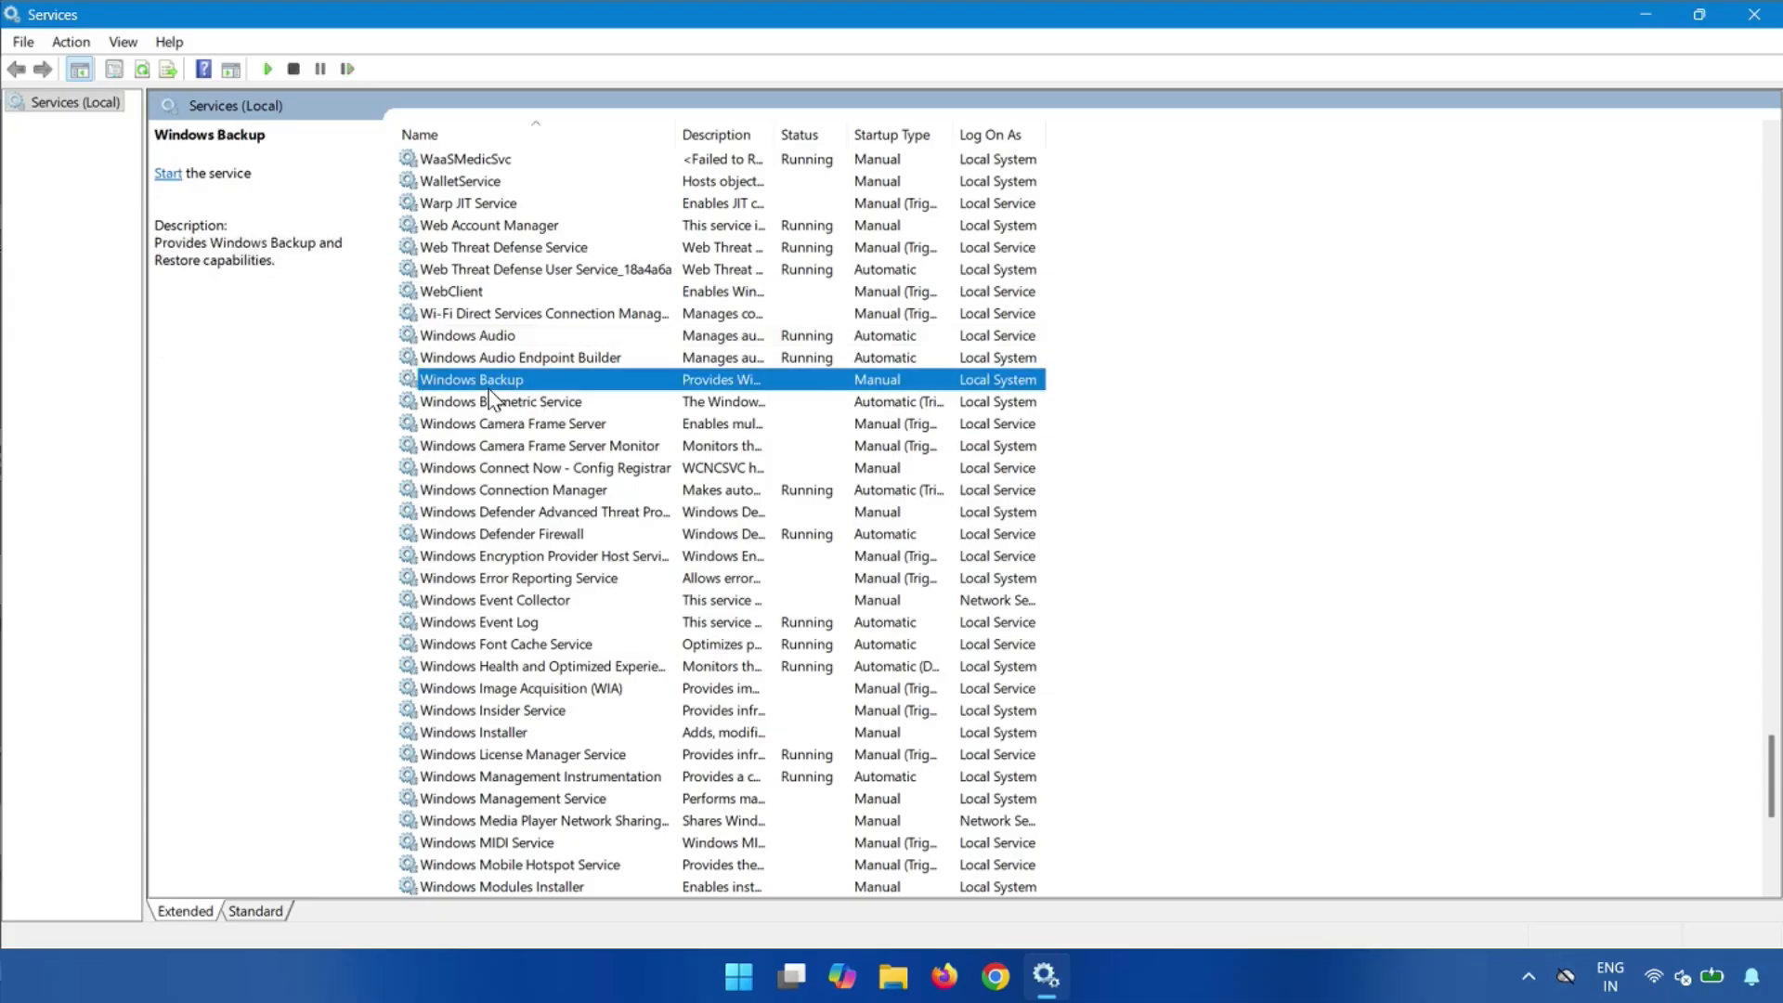
Set the startup type of the Bluetooth Audio Gateway Service to Automatic, apply the change and close its properties
{"action": "key", "text": "Home"}
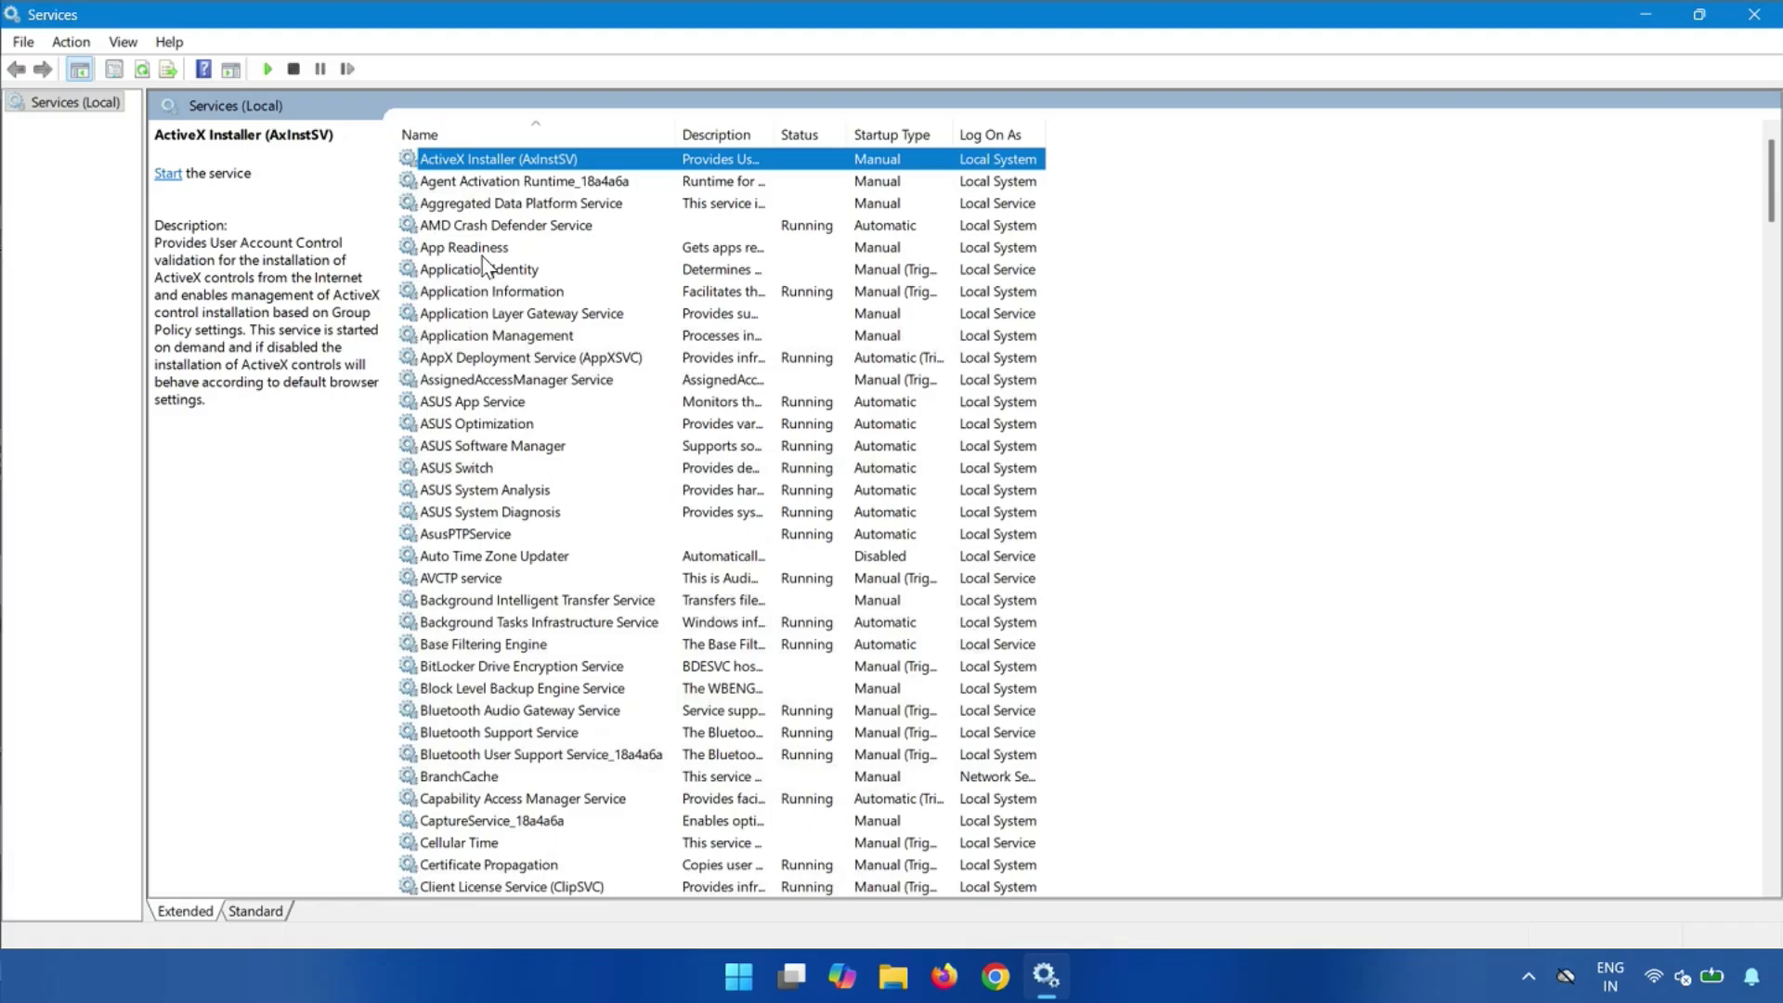
{"action": "left_click", "coordinate": [469, 562]}
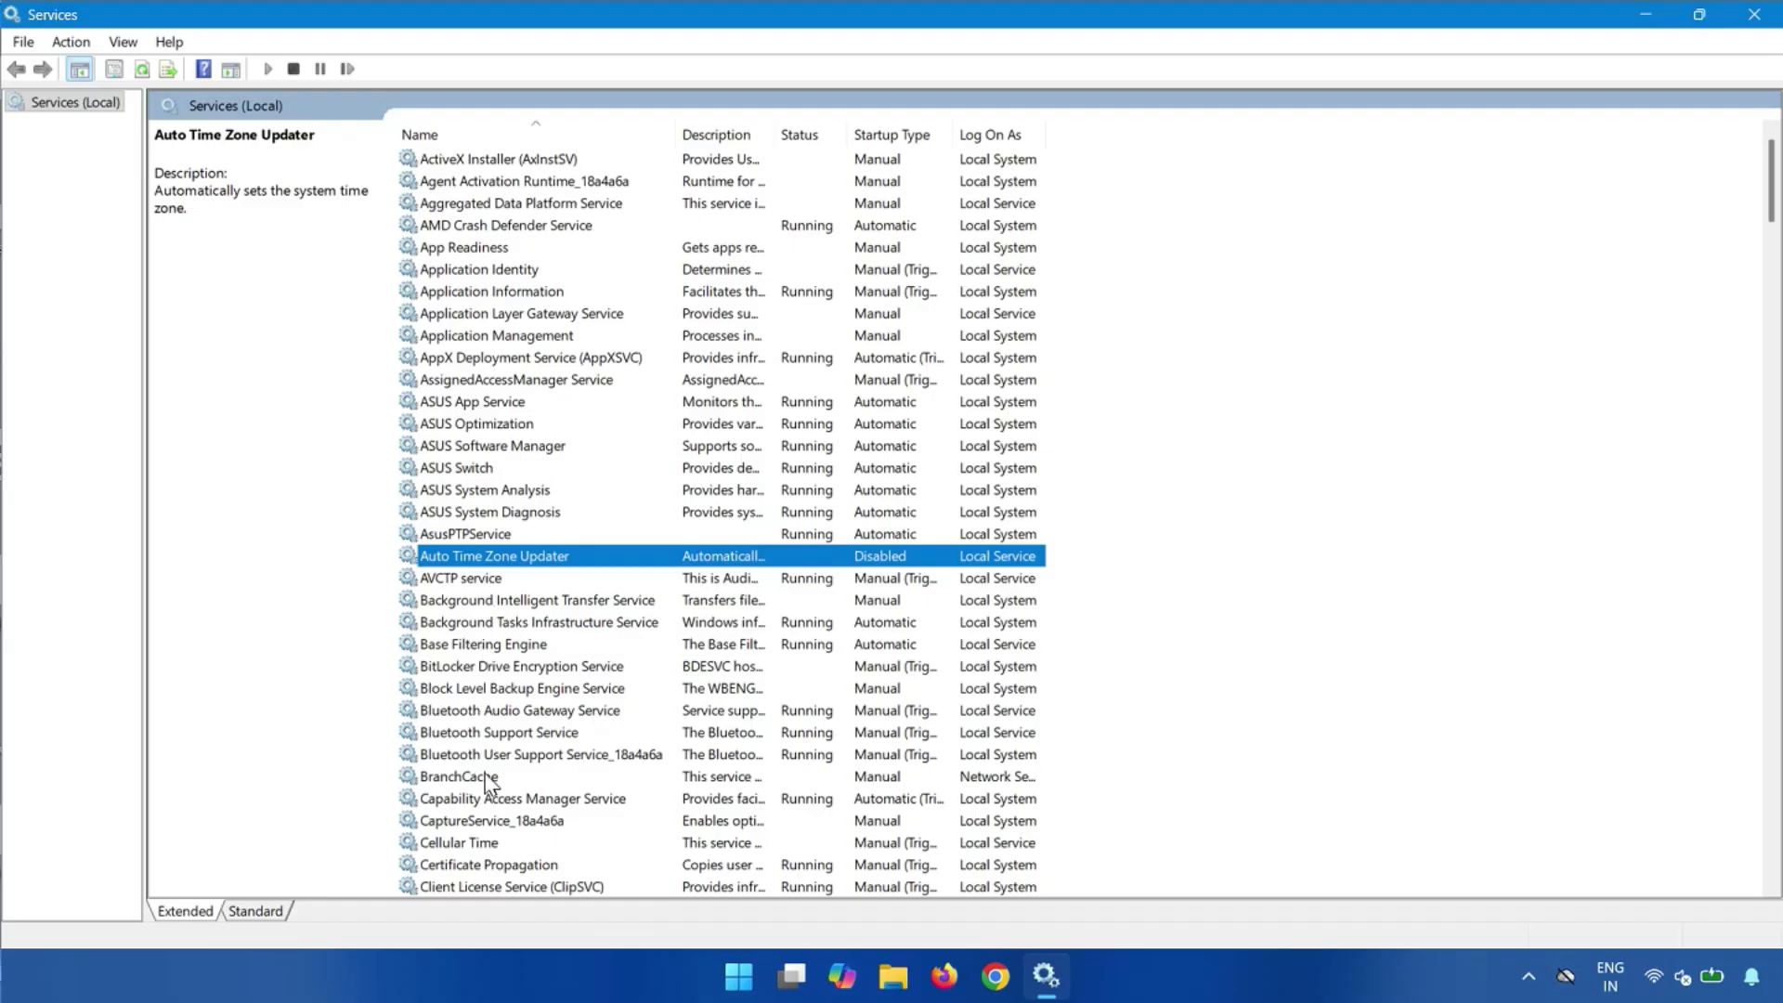
{"action": "left_click", "coordinate": [506, 713]}
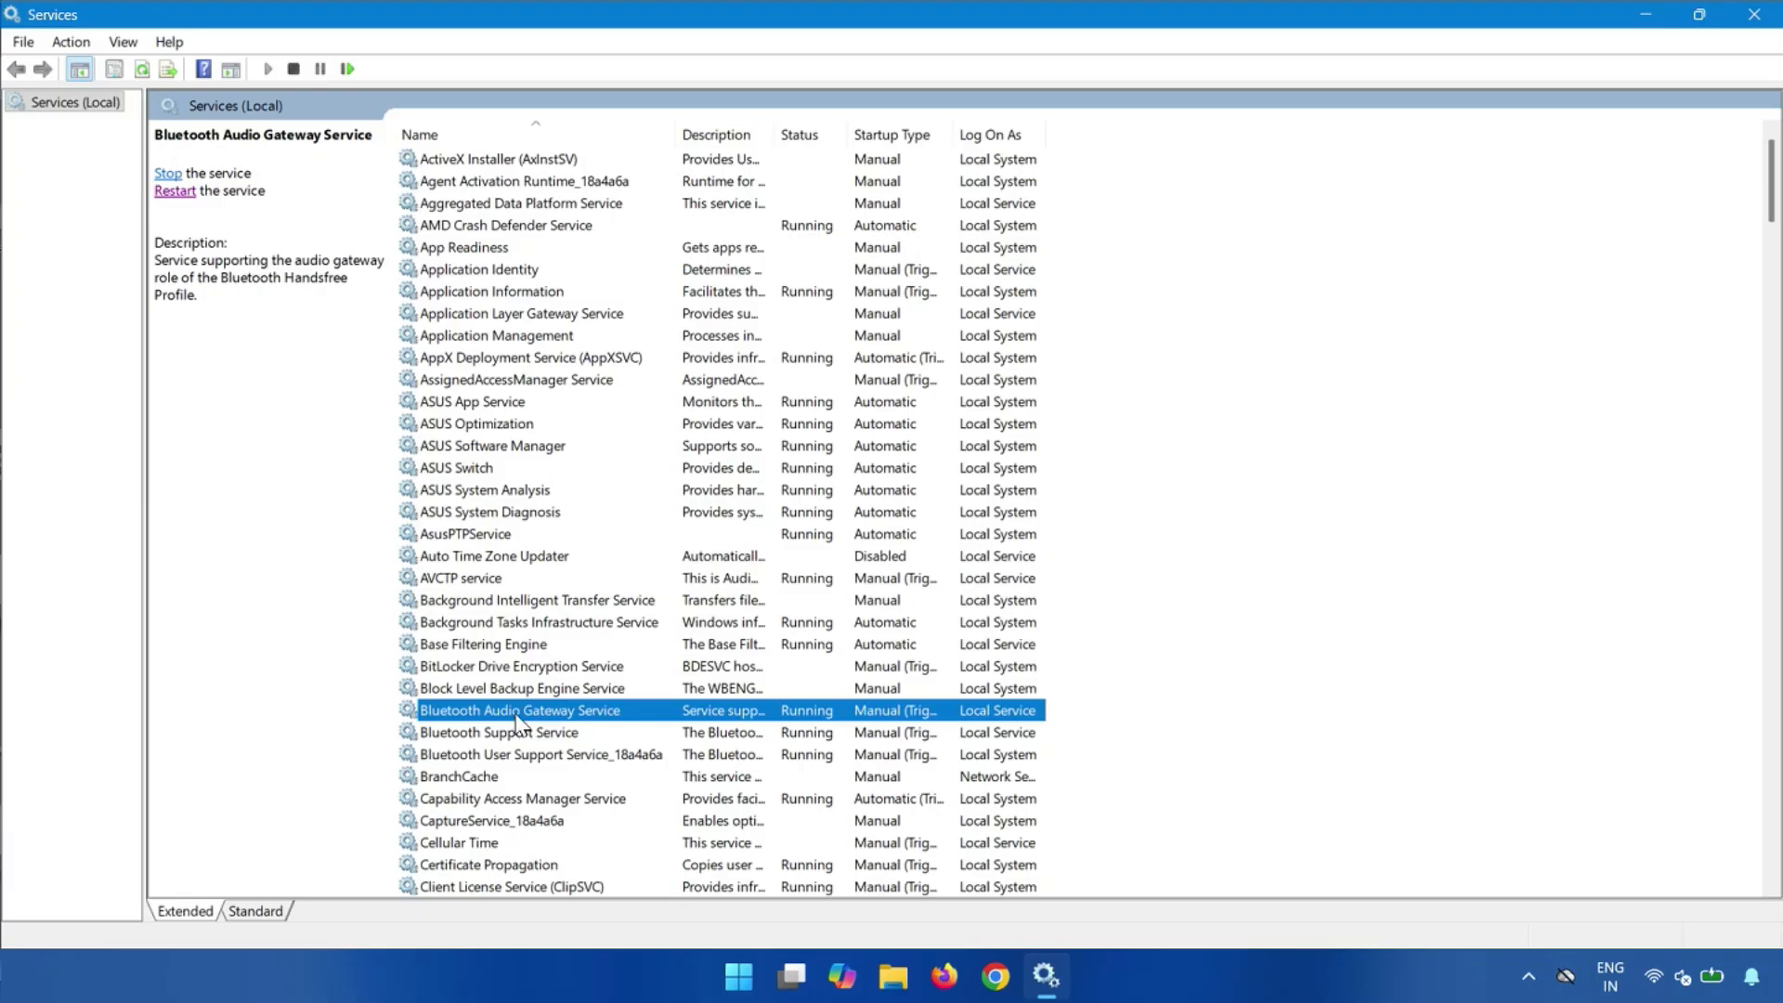
{"action": "double_click", "coordinate": [518, 711]}
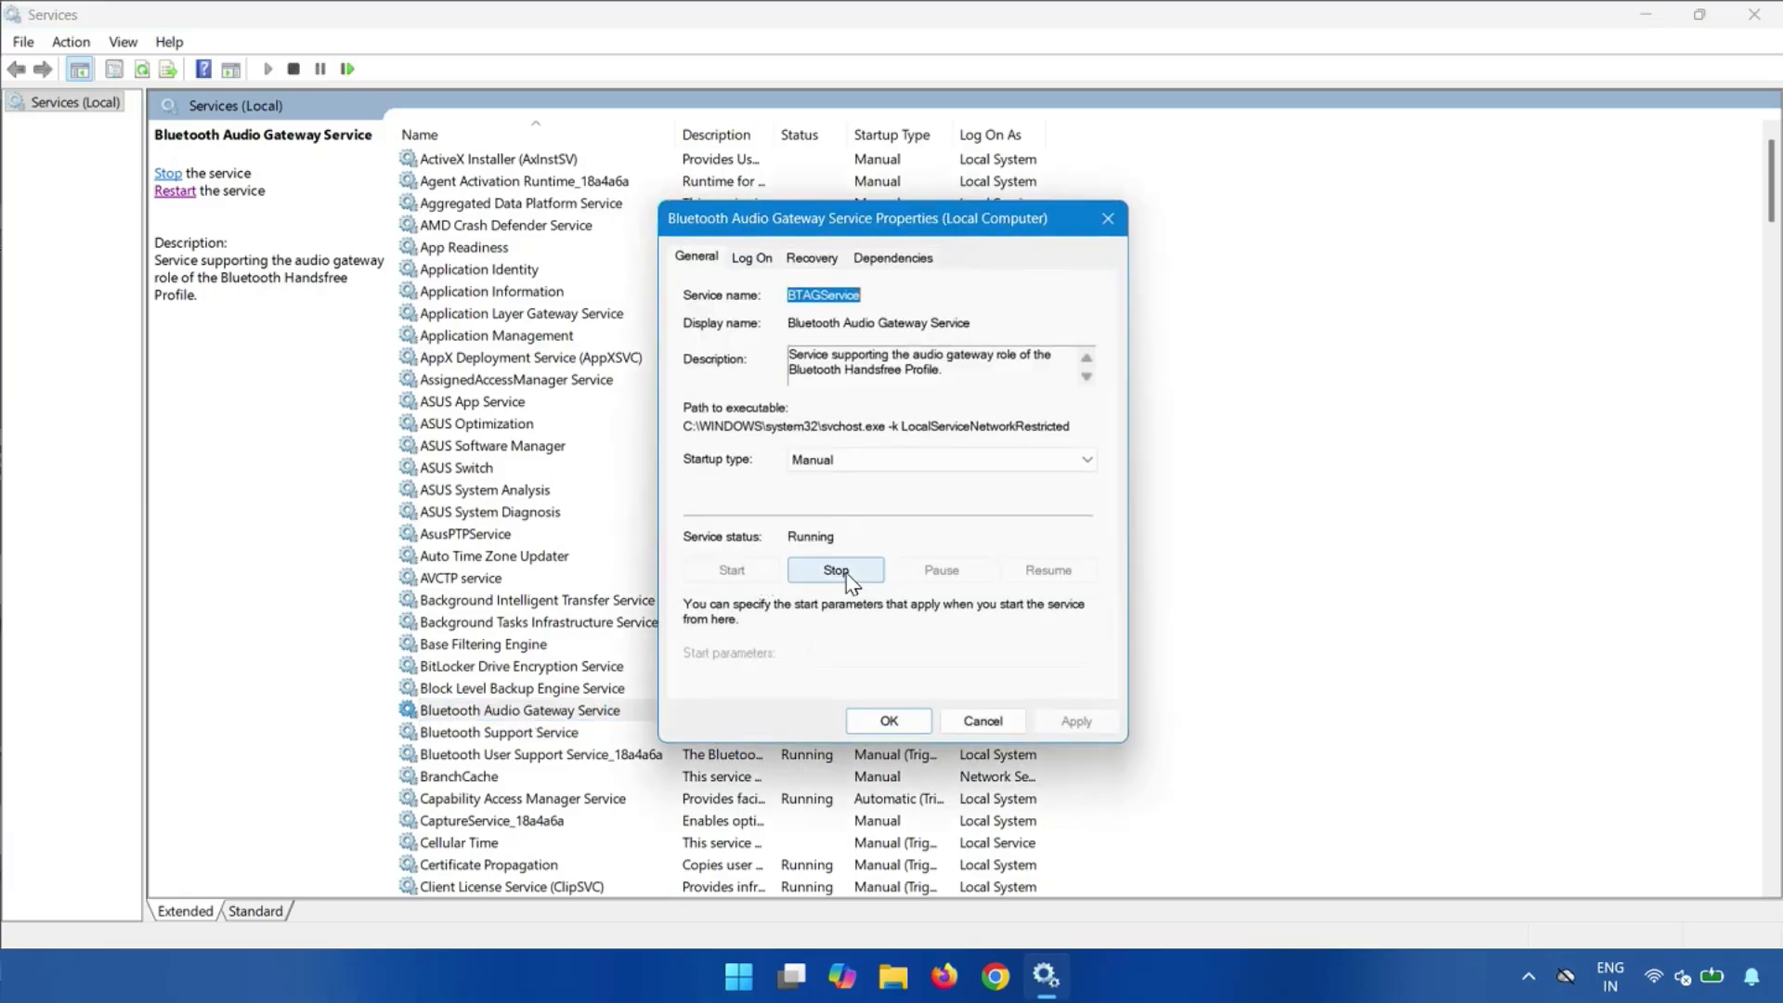
{"action": "left_click", "coordinate": [867, 460]}
{"action": "left_click", "coordinate": [859, 498]}
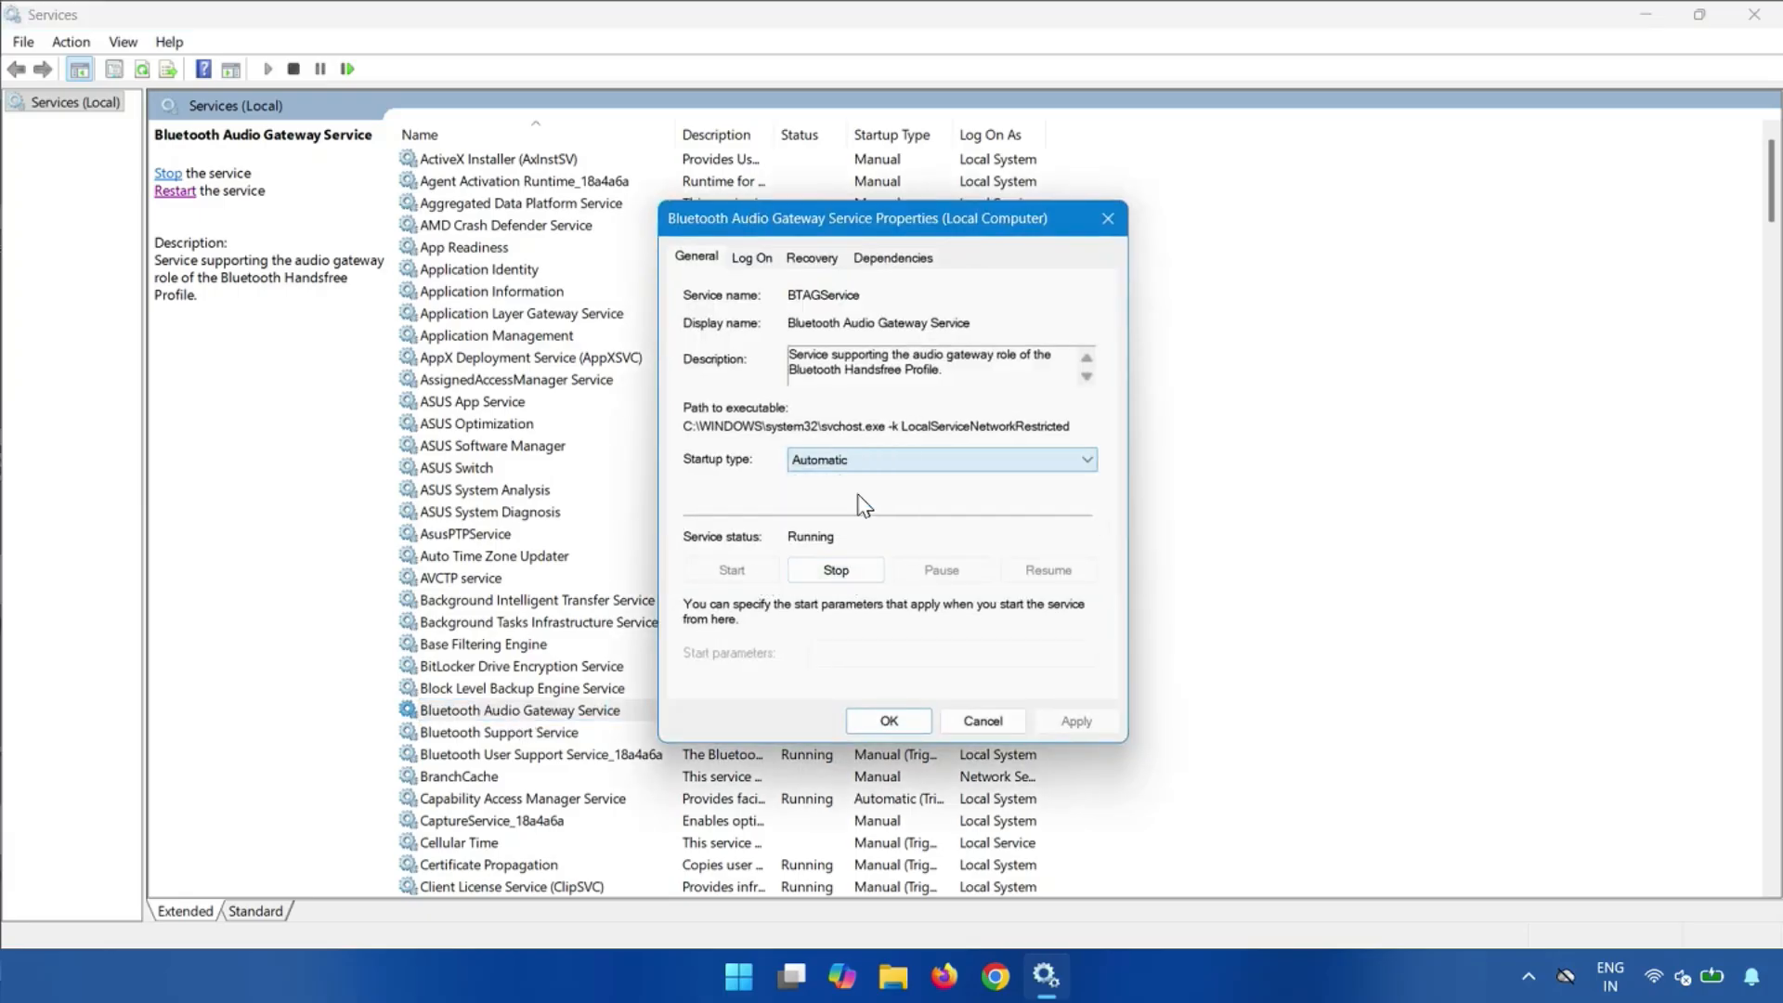
{"action": "left_click", "coordinate": [1072, 728]}
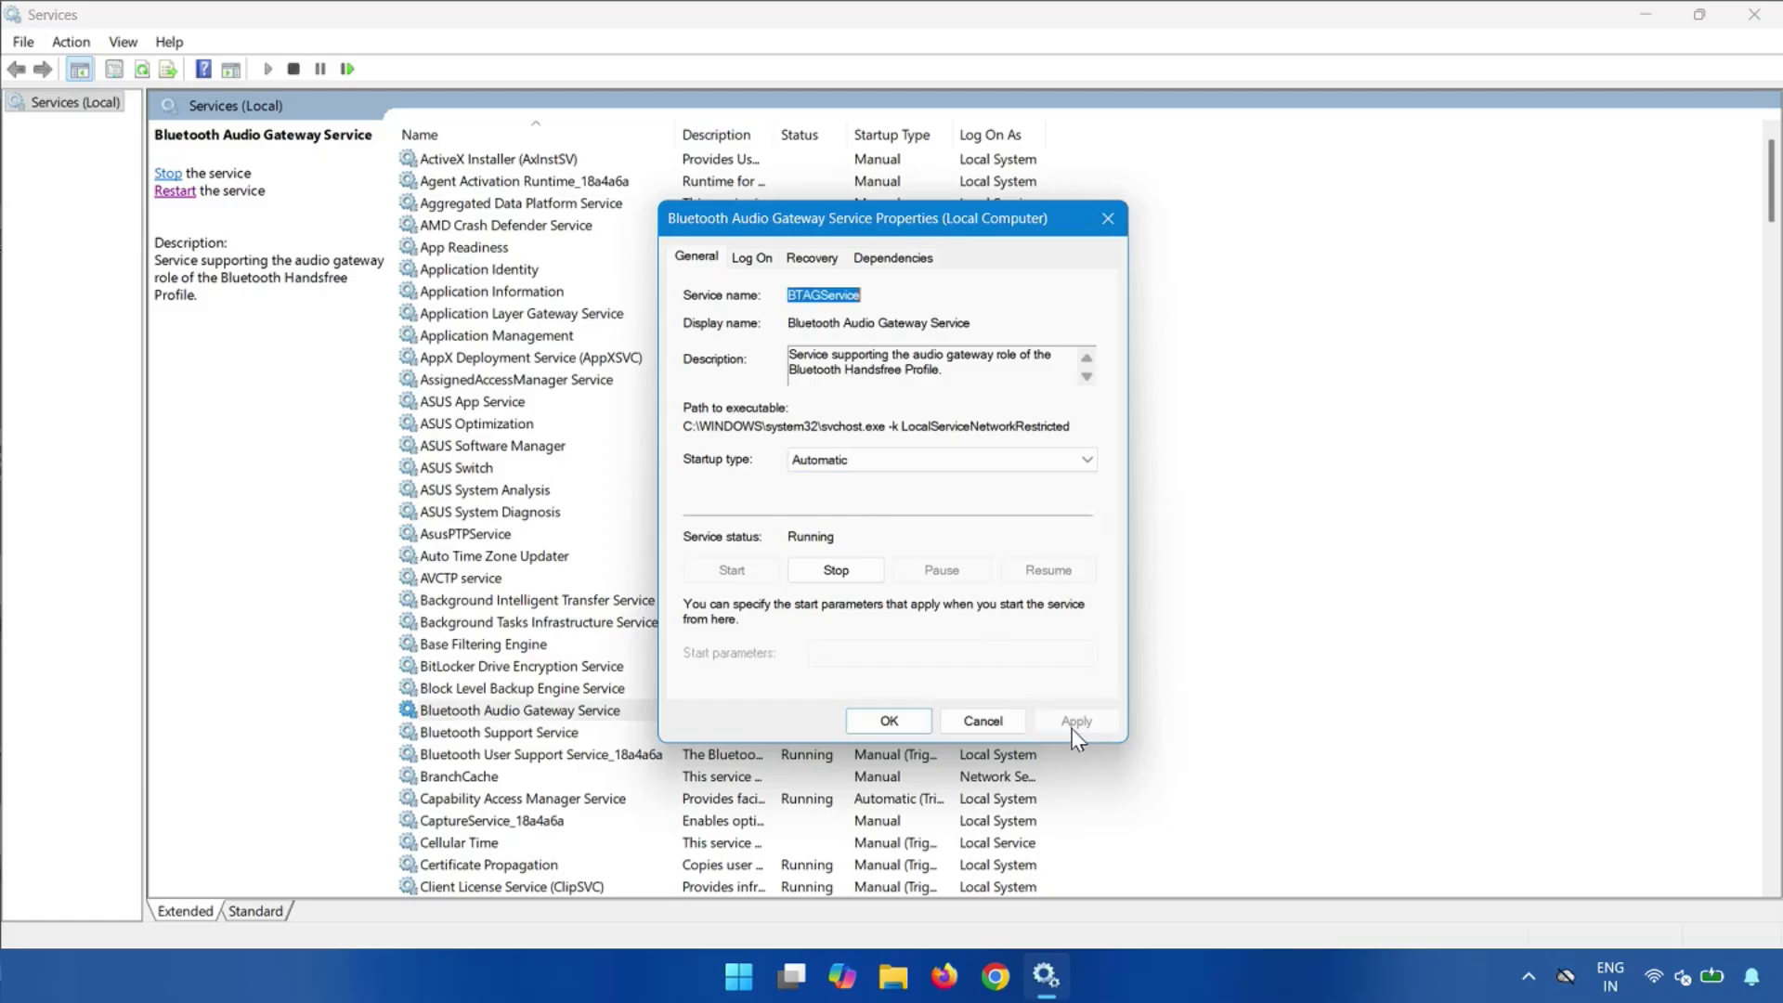
{"action": "left_click", "coordinate": [879, 724]}
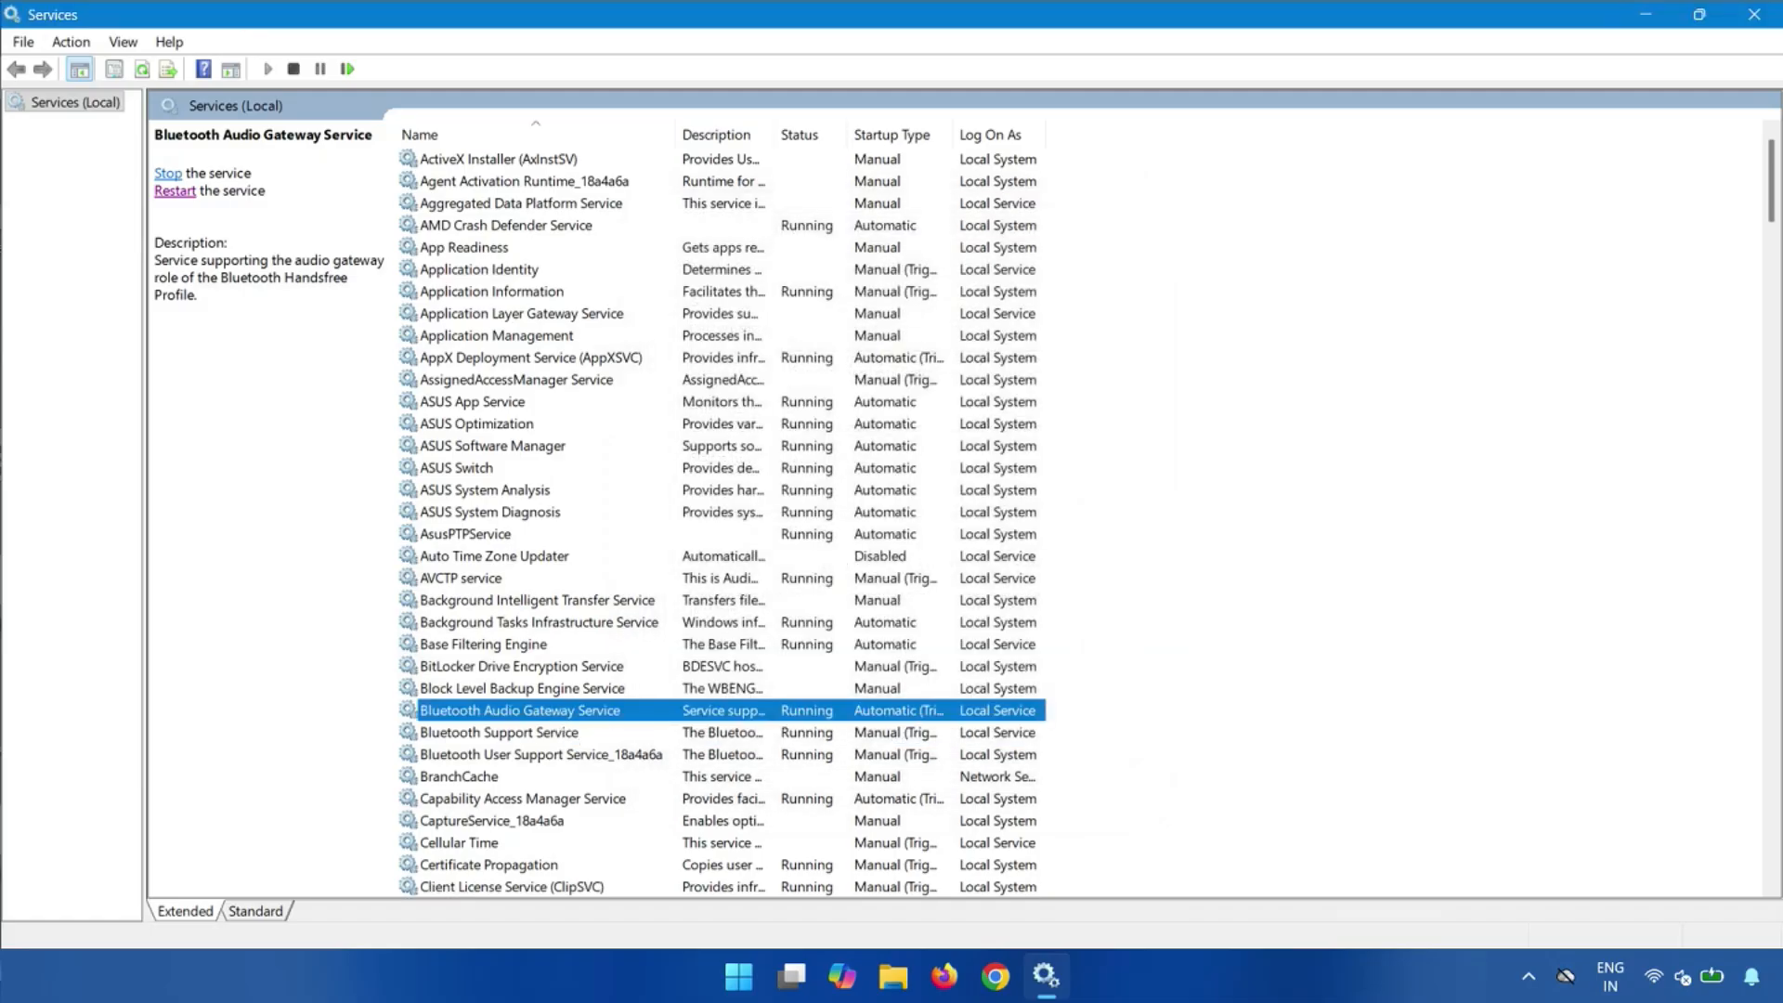
Restart the Bluetooth Audio Gateway Service and close the Services console
{"action": "left_click", "coordinate": [177, 192]}
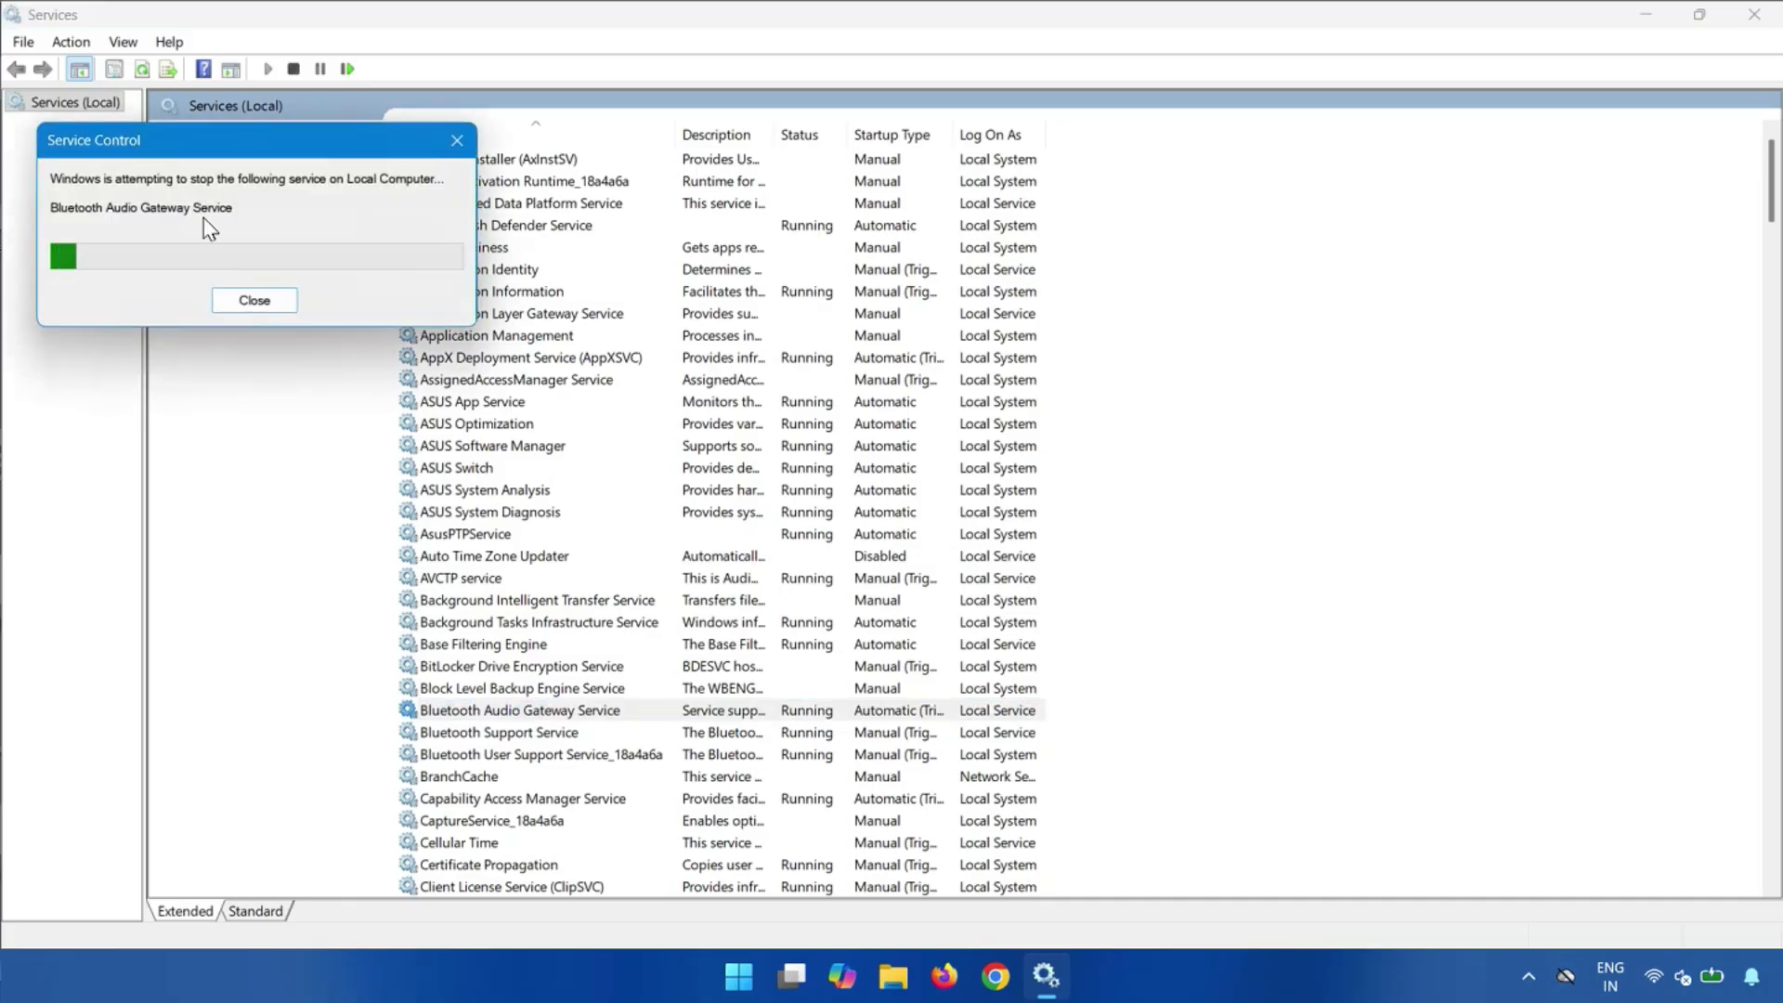
{"action": "left_click", "coordinate": [251, 300]}
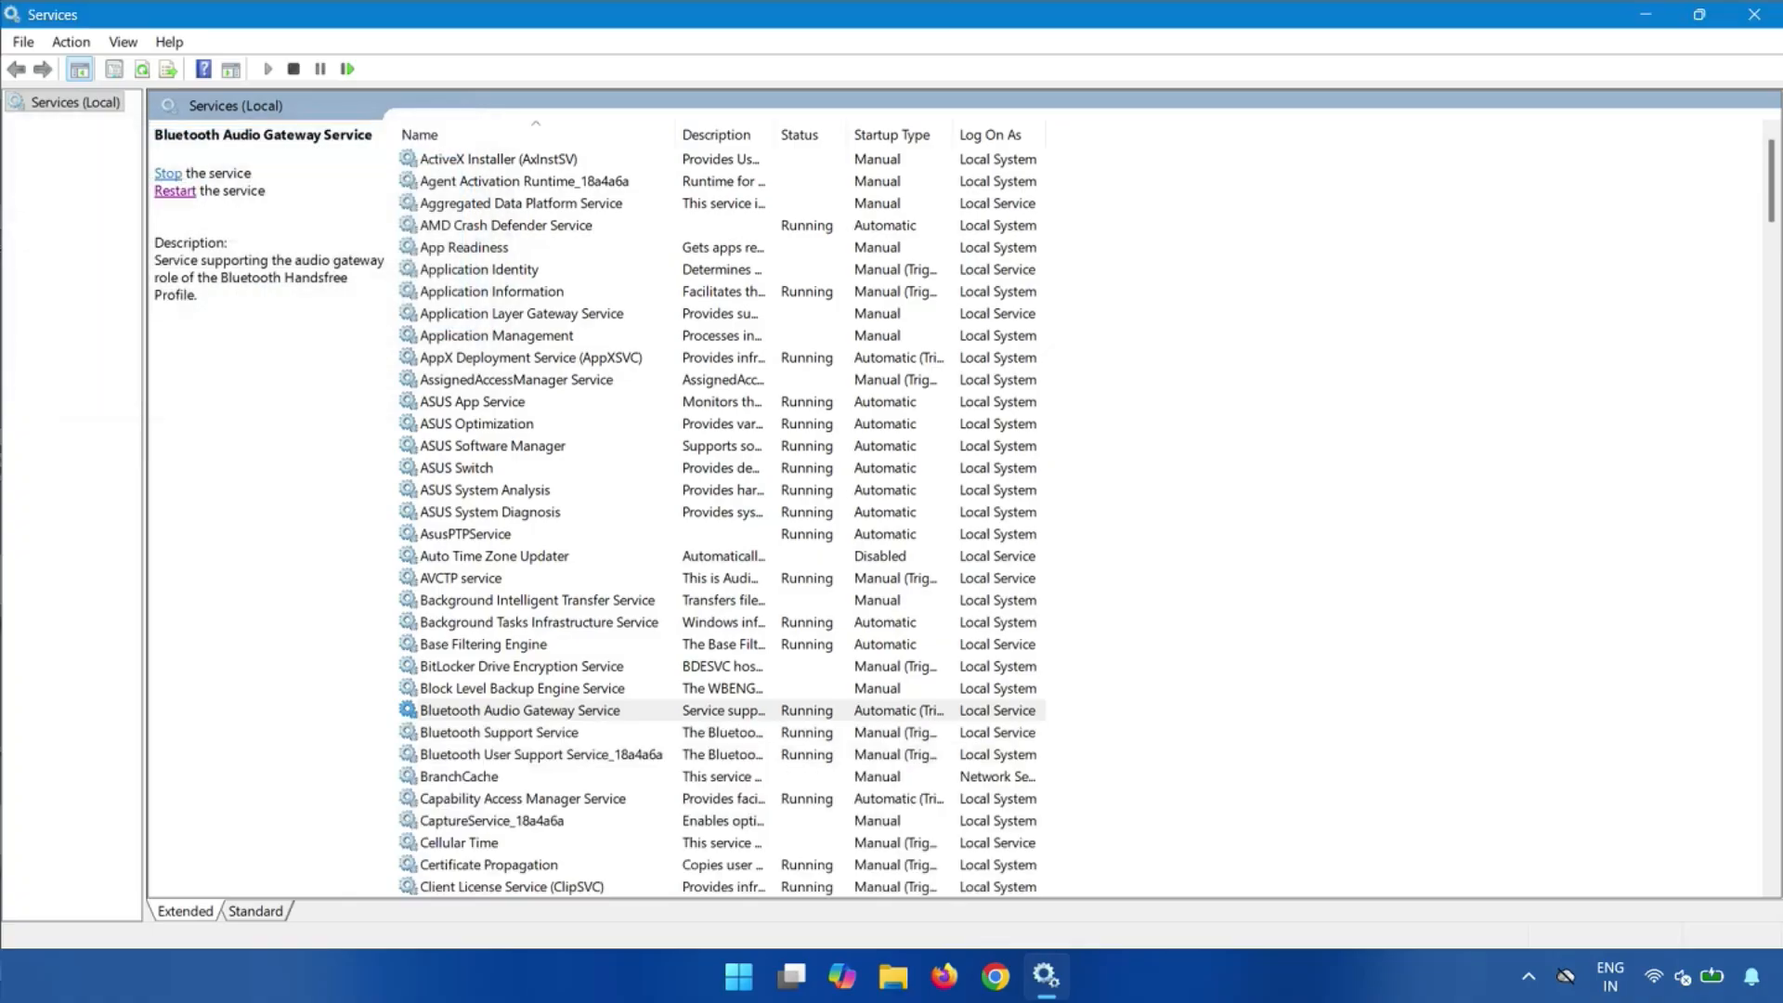
{"action": "left_click", "coordinate": [1754, 14]}
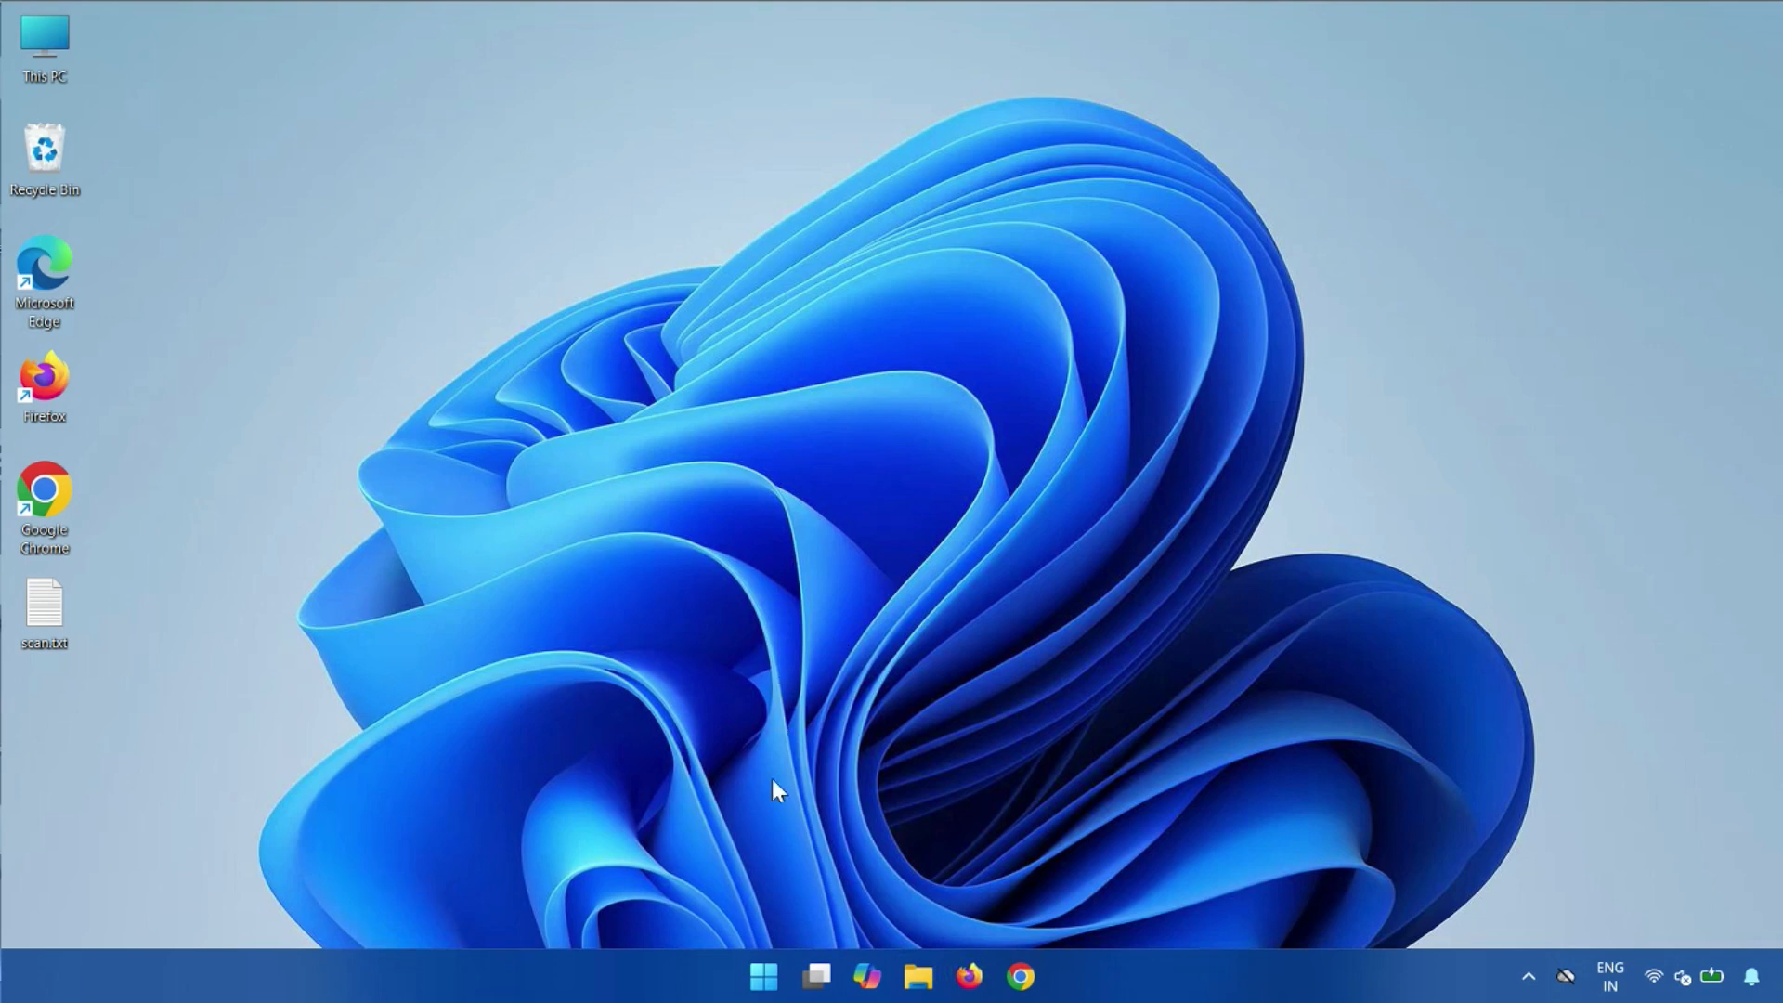
Open the Bluetooth & devices settings and pair the Mivi Fort S38 headset as a new Bluetooth device
{"action": "left_click", "coordinate": [762, 977]}
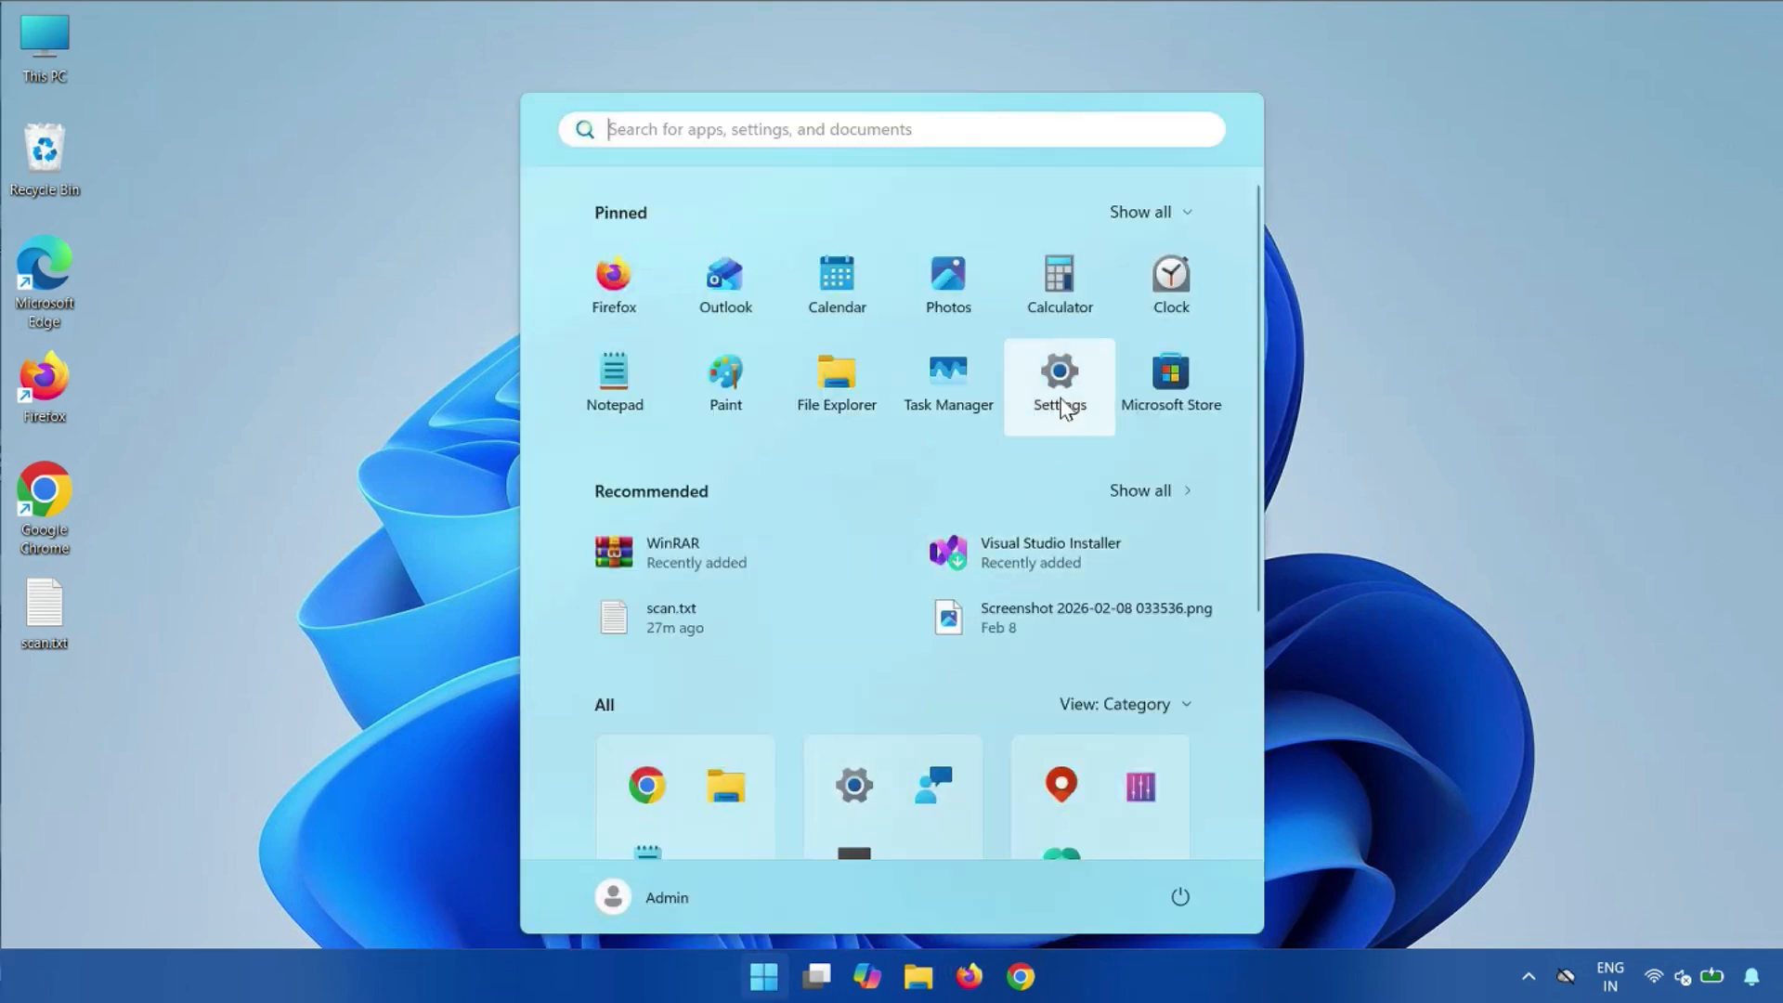
{"action": "left_click", "coordinate": [1061, 397]}
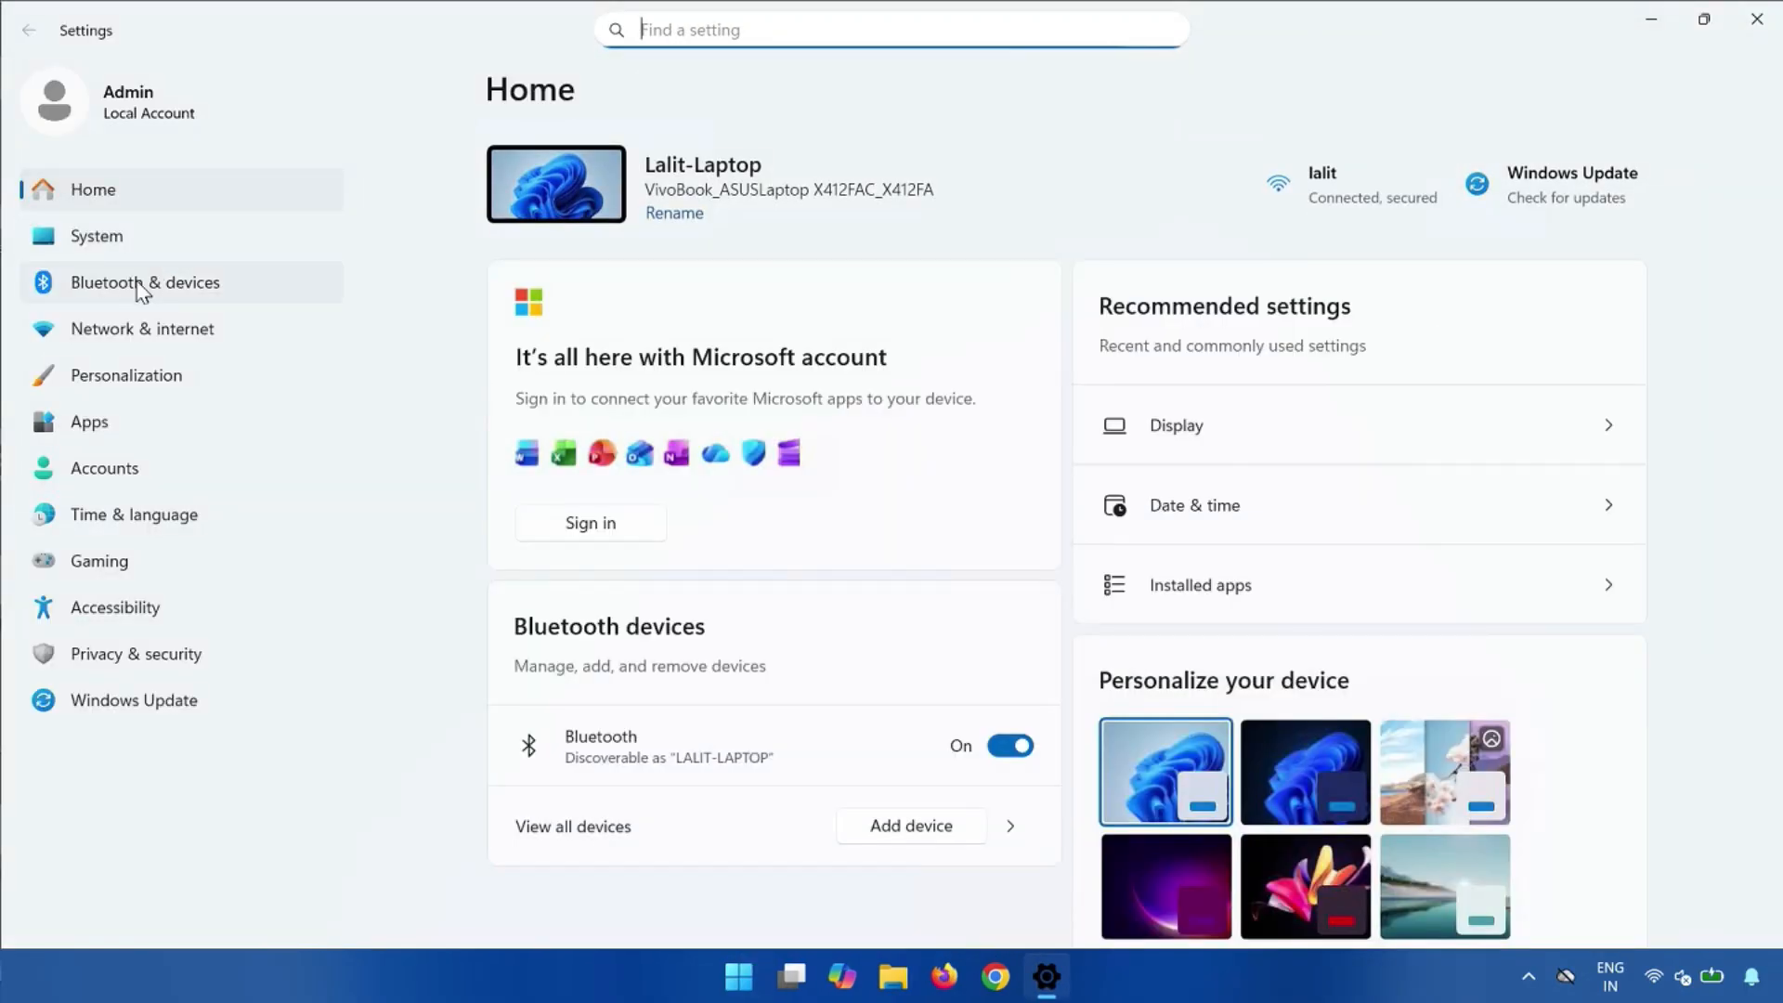
{"action": "left_click", "coordinate": [141, 284]}
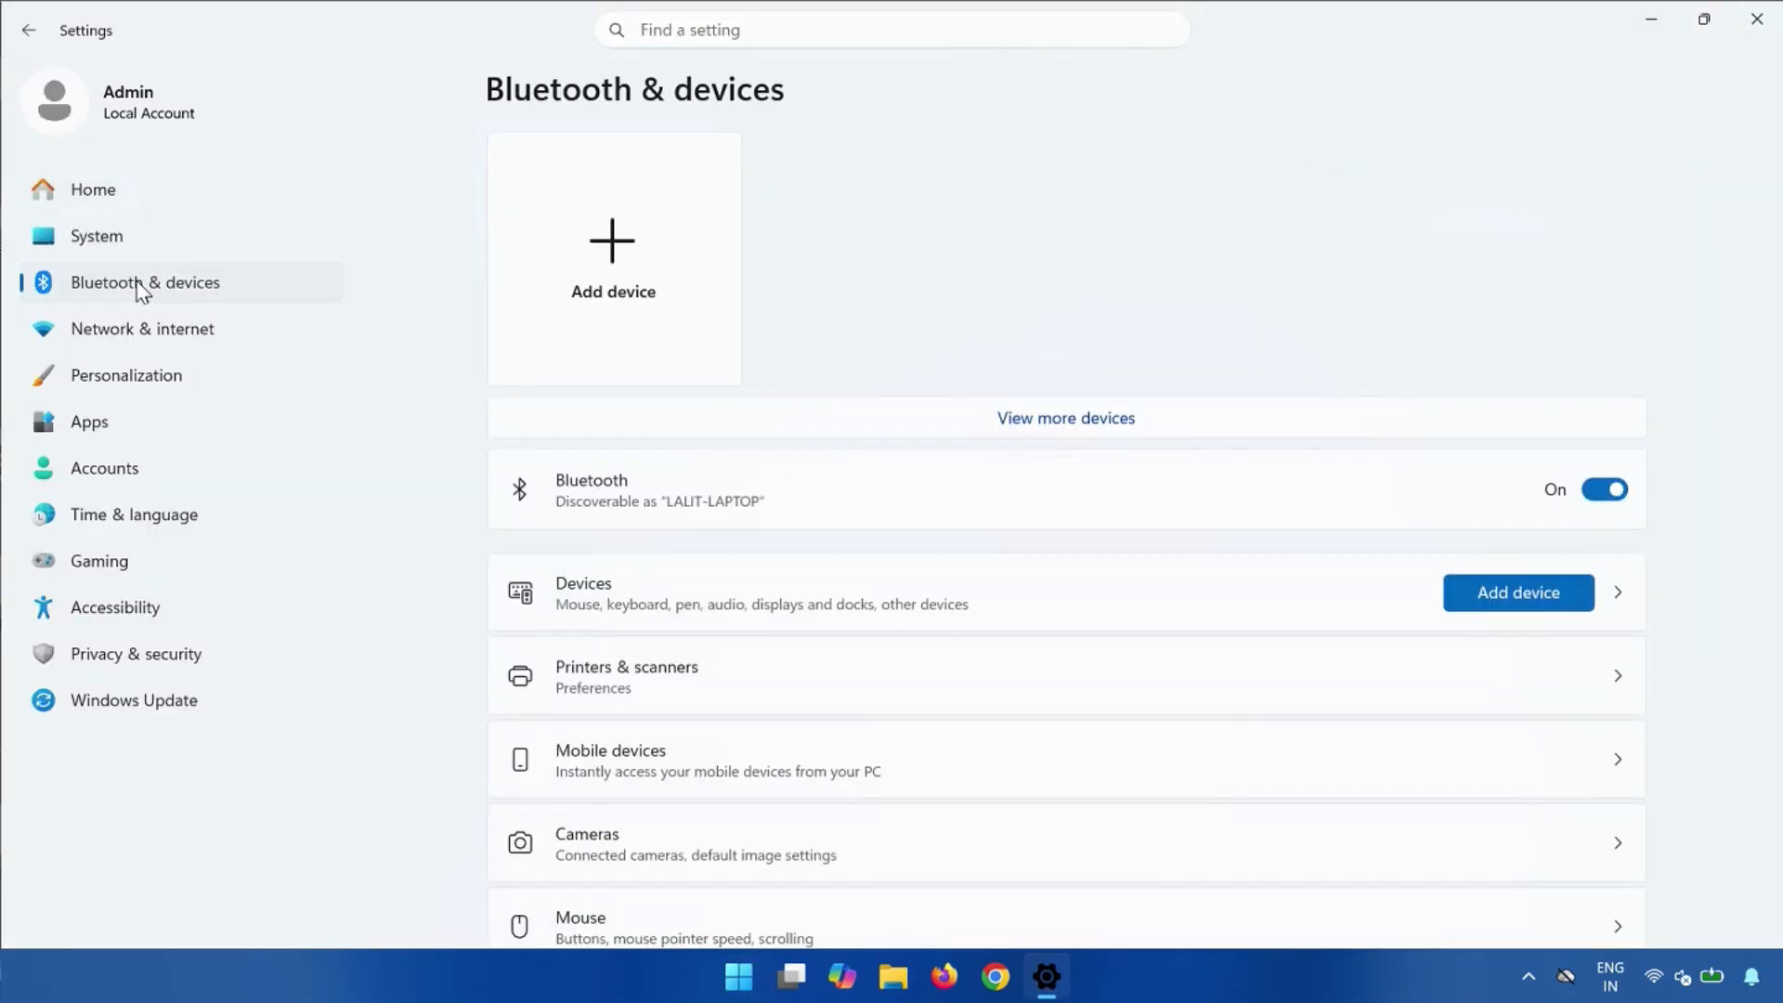
{"action": "left_click", "coordinate": [616, 250]}
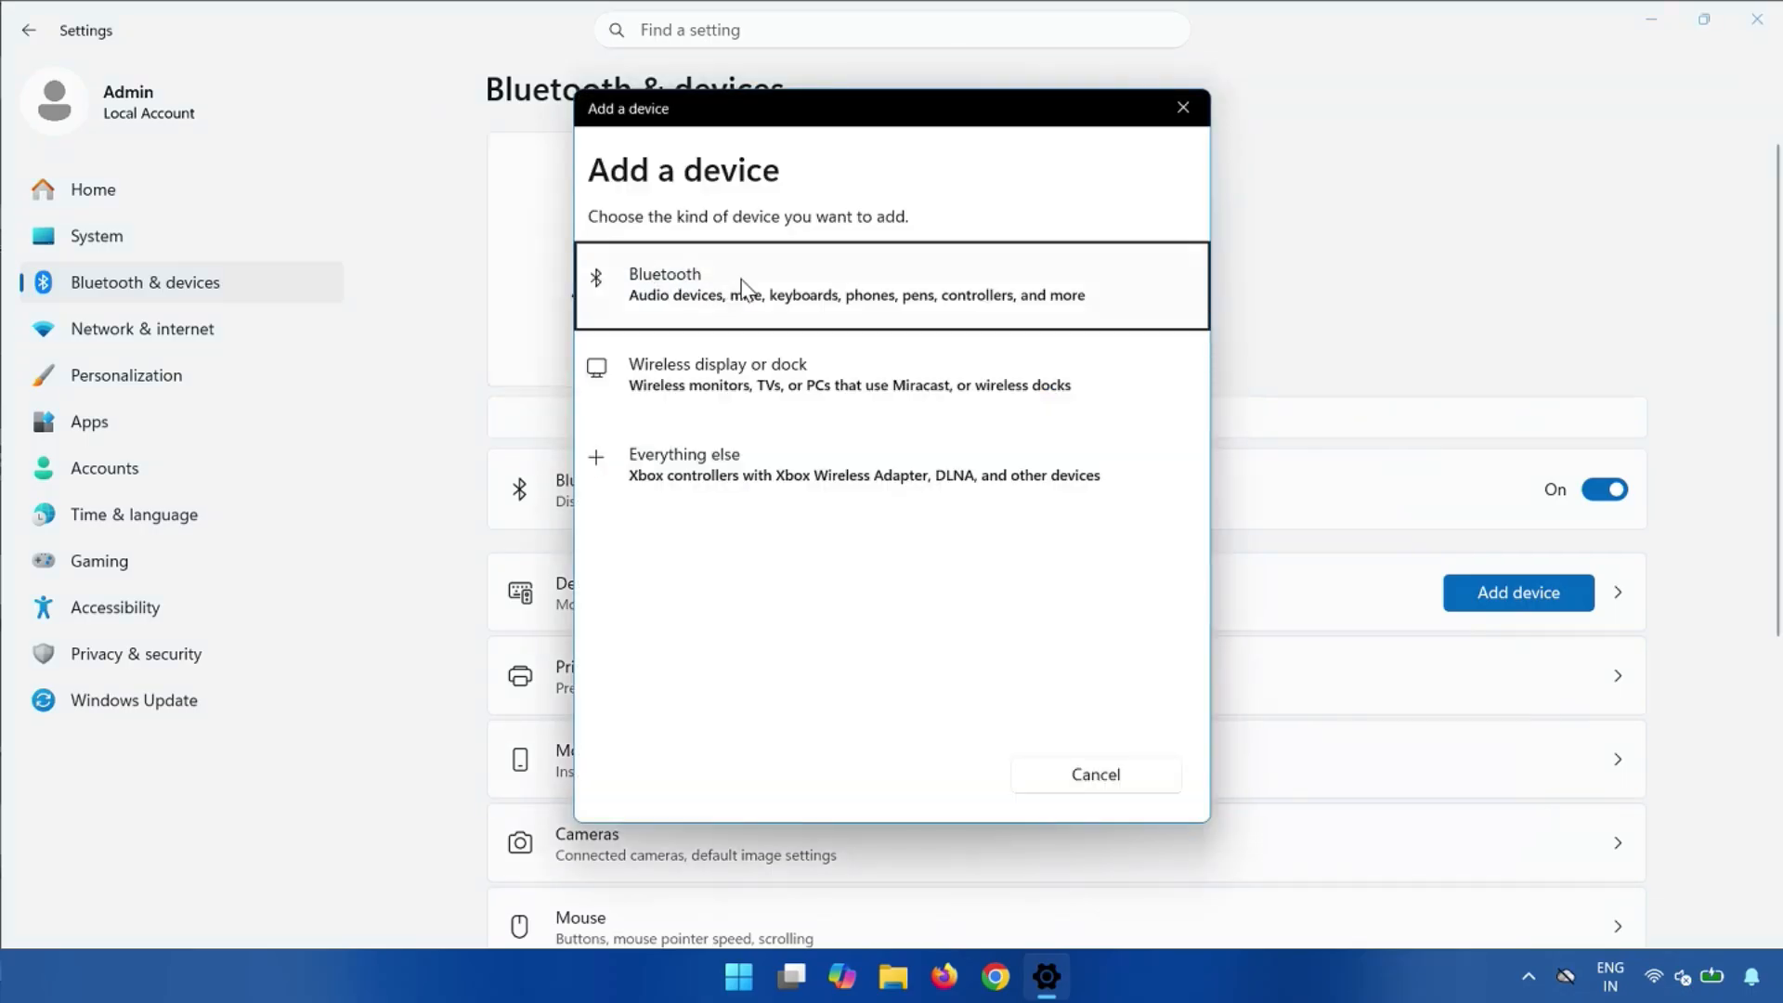
{"action": "left_click", "coordinate": [711, 299]}
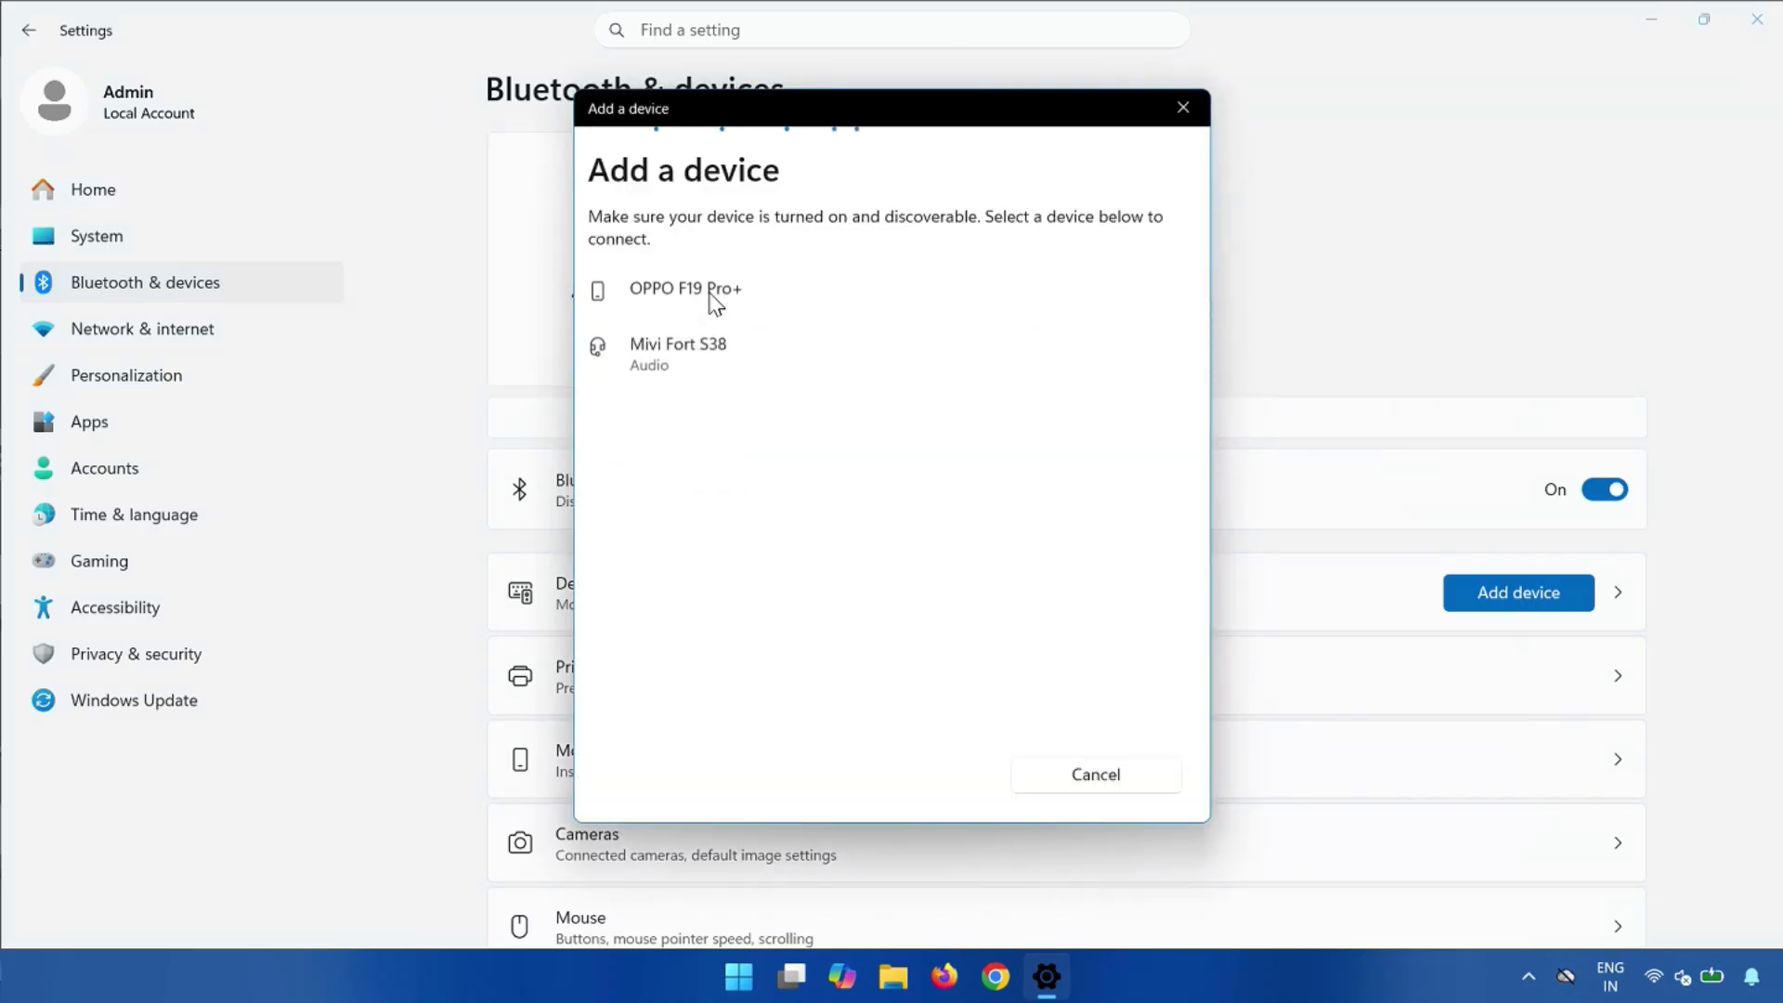
{"action": "left_click", "coordinate": [672, 368]}
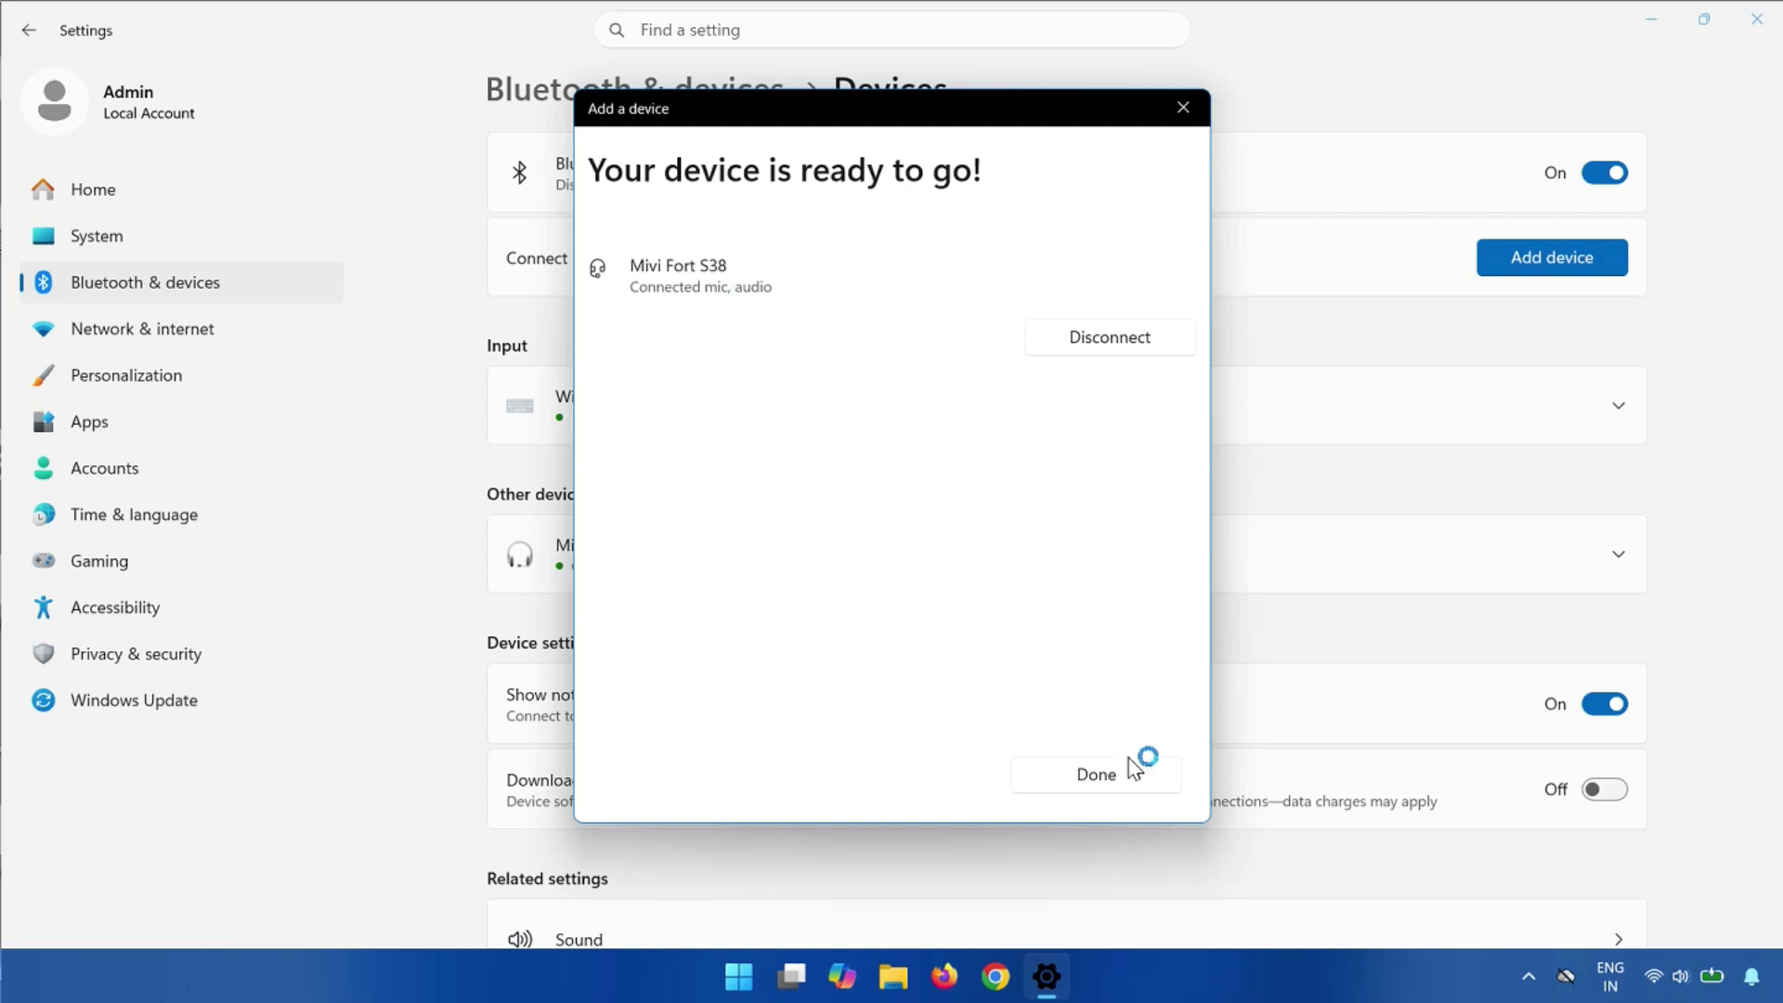
{"action": "left_click", "coordinate": [1096, 775]}
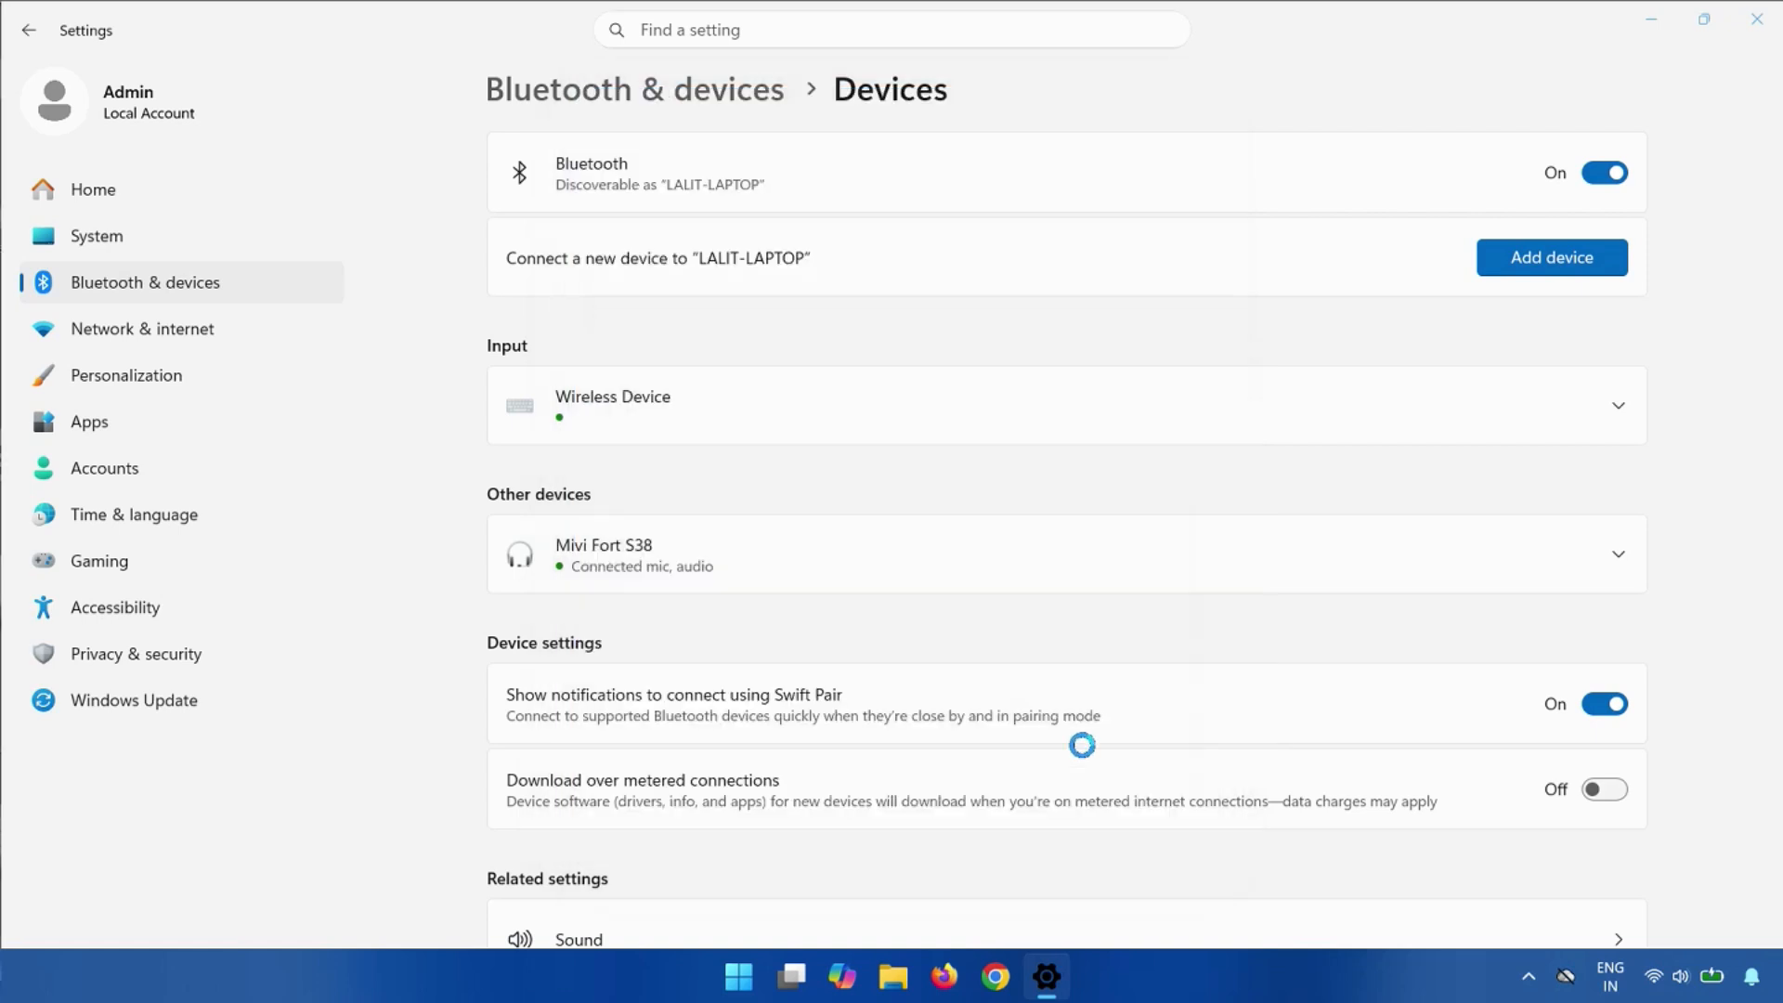
Return to the Bluetooth & devices overview and show the available options for the Mivi Fort S38 headset
{"action": "left_click", "coordinate": [278, 290]}
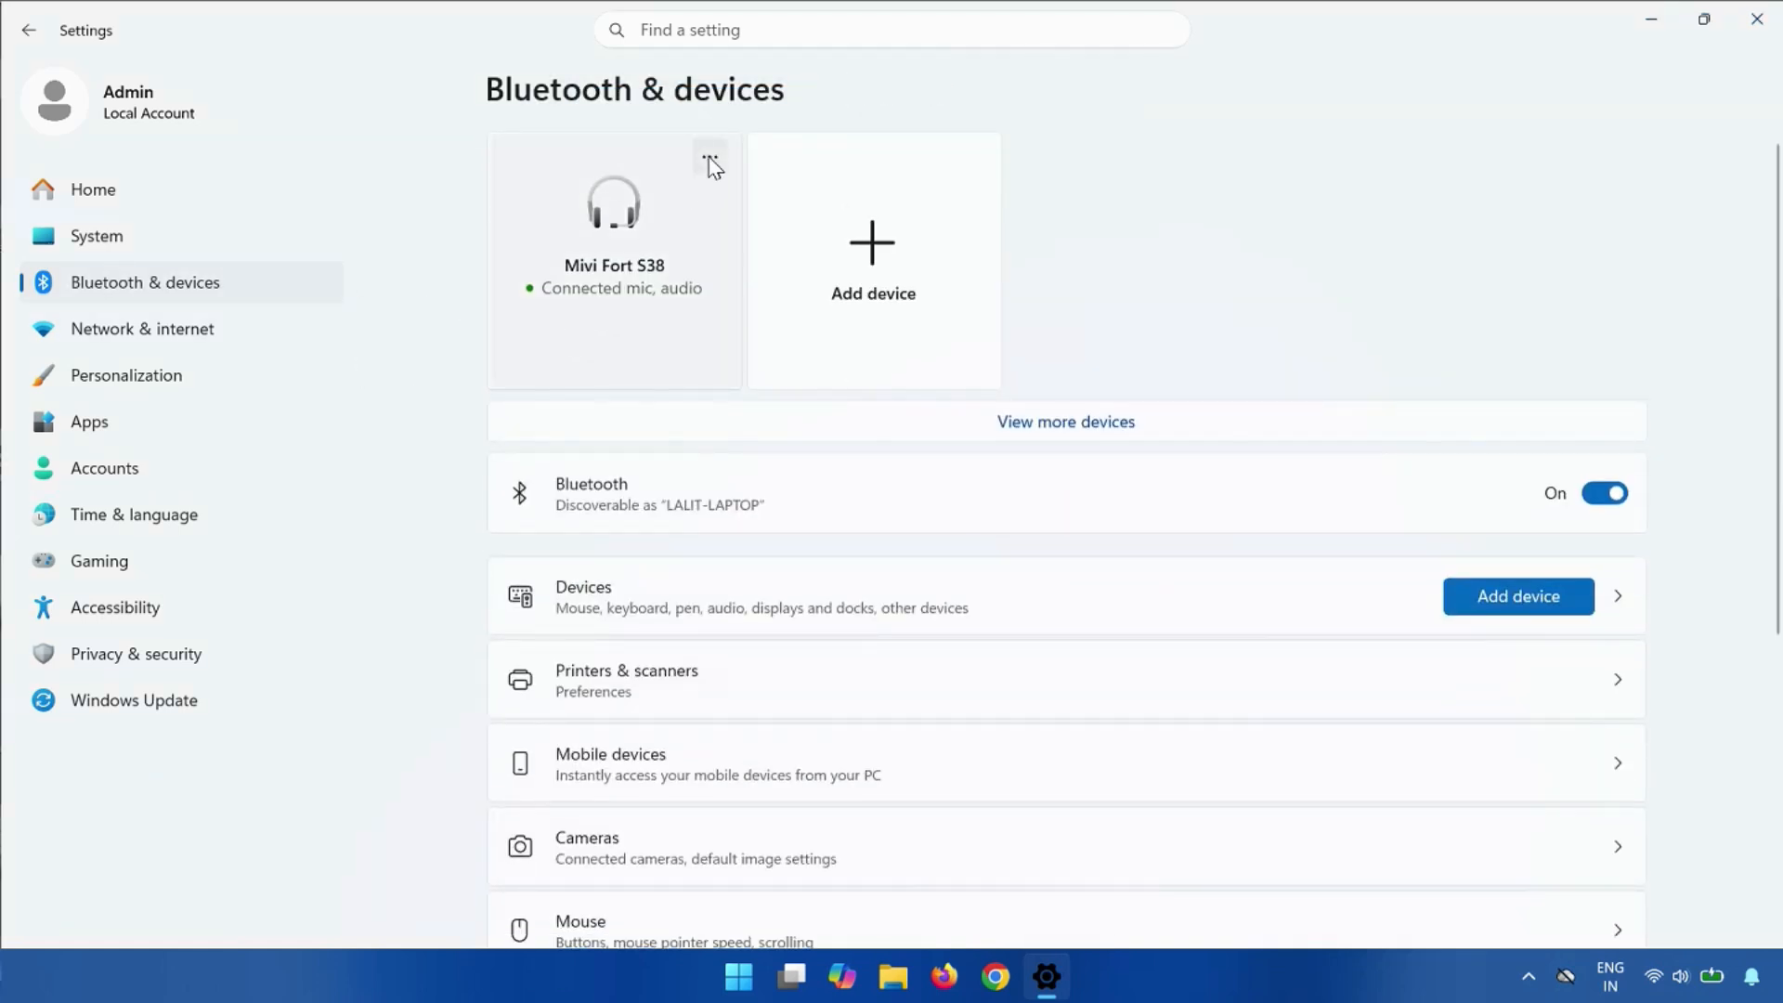
{"action": "left_click", "coordinate": [710, 159]}
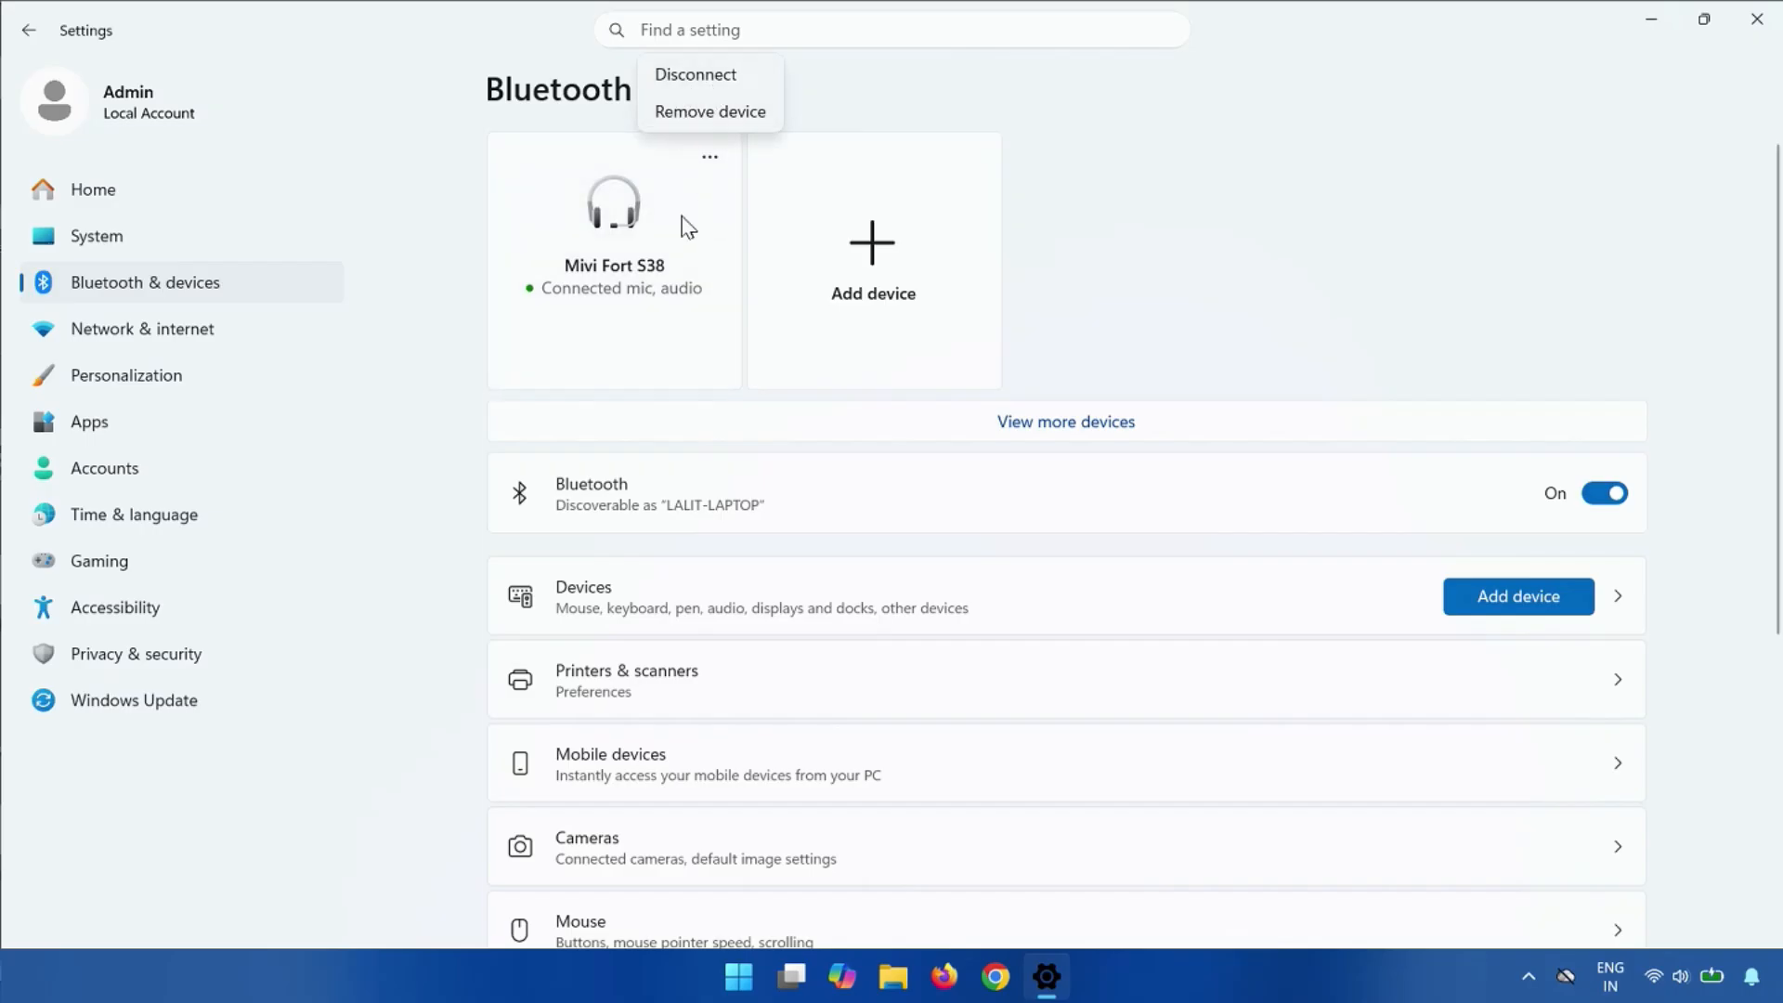